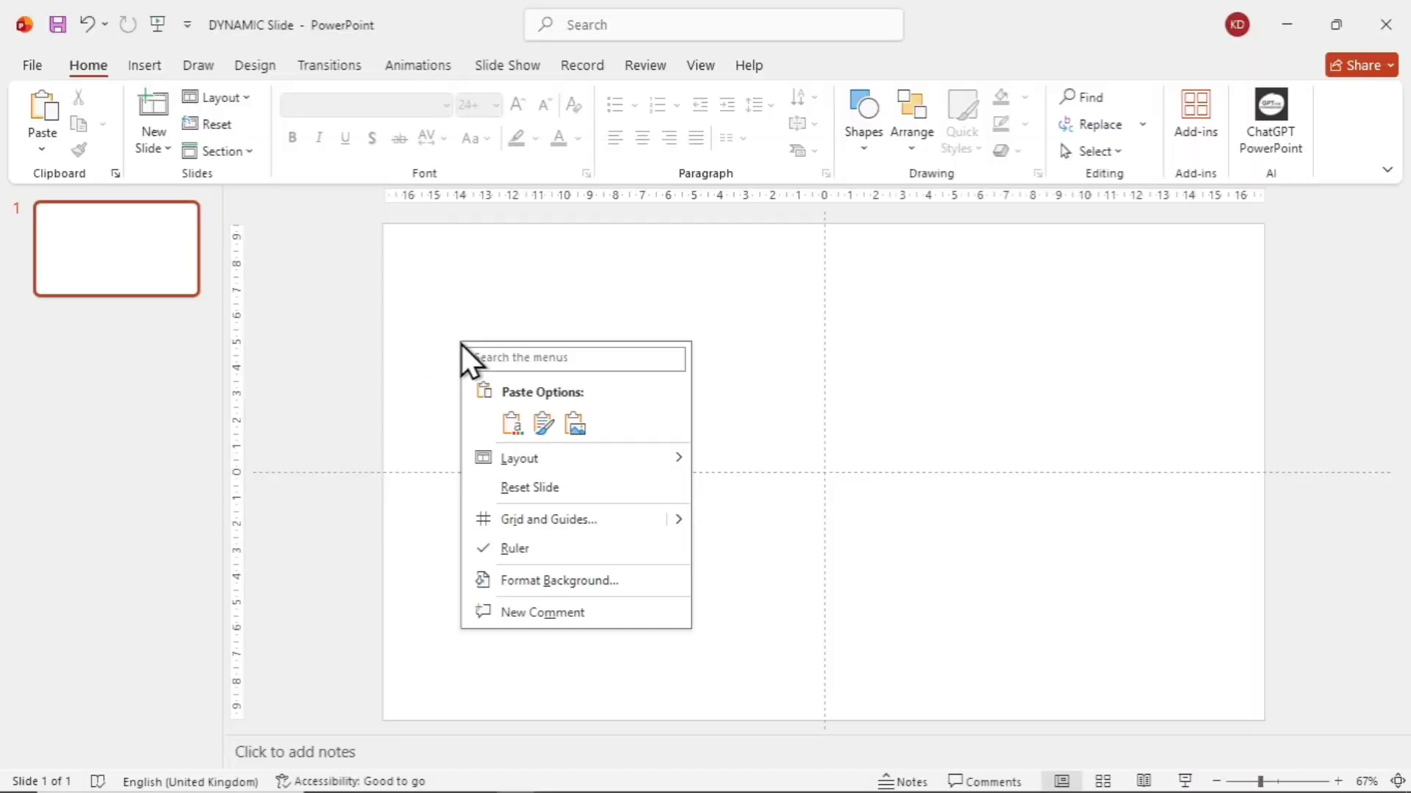
- Fill the slide background with the picture "3 variant" from the Backgrounds Powerskills folder
left_click(559, 581)
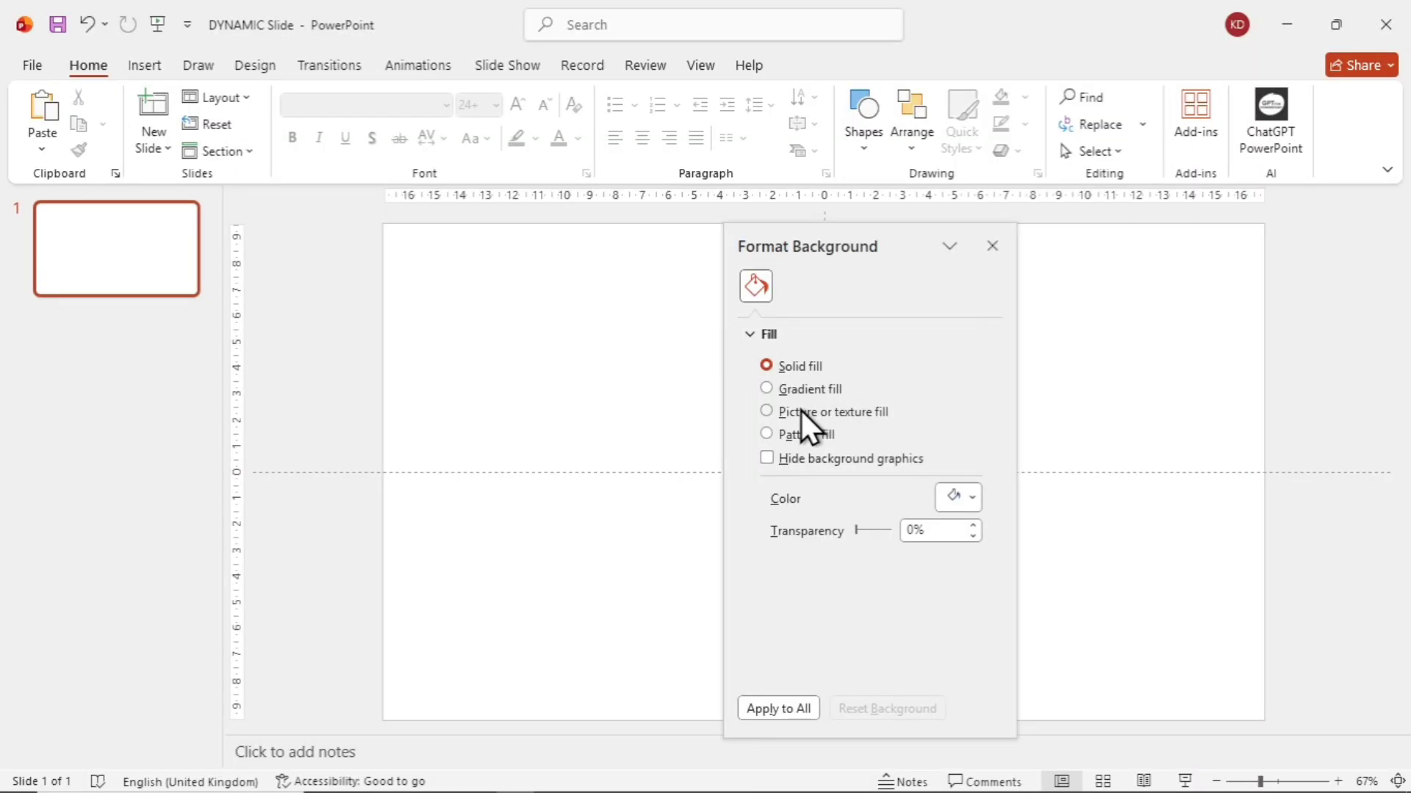
left_click(767, 411)
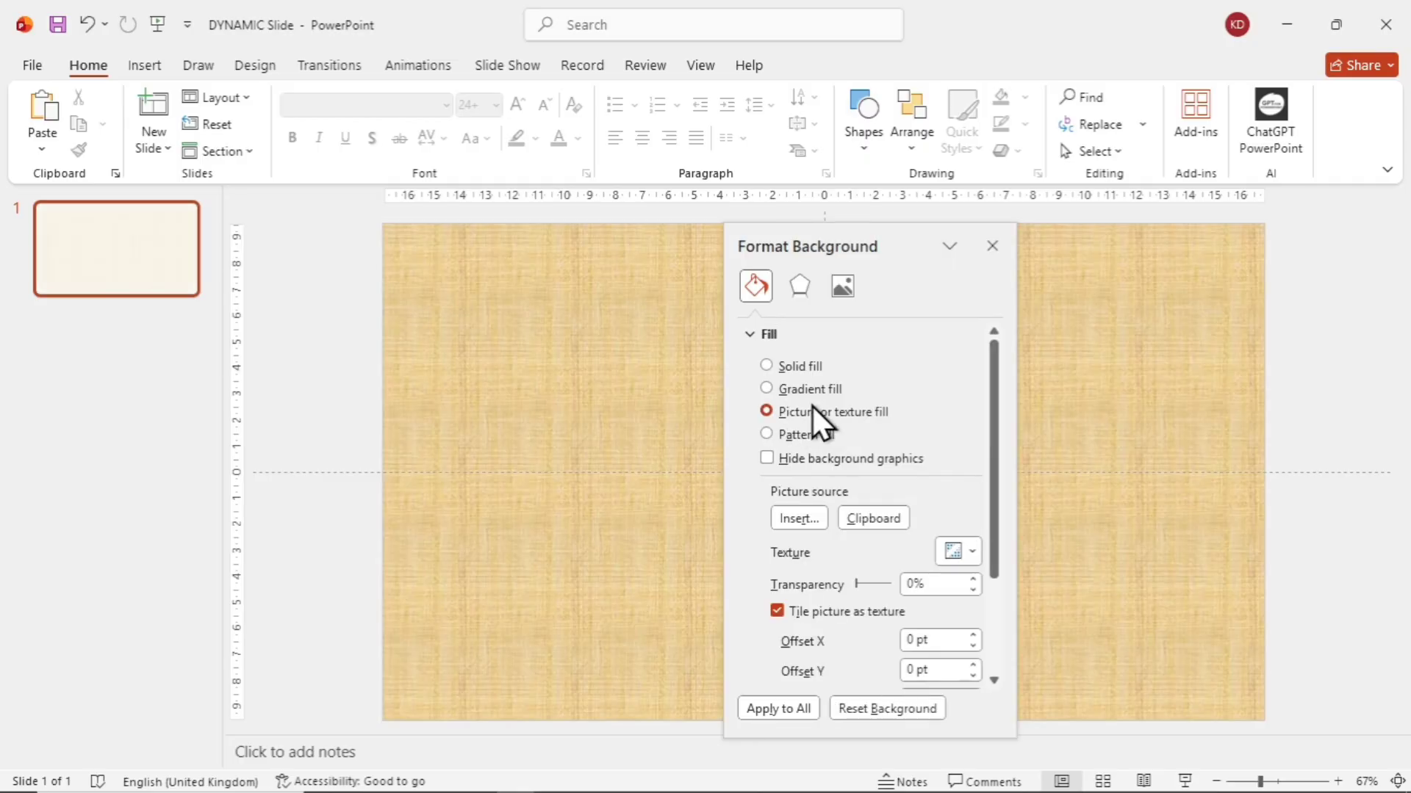
left_click(797, 517)
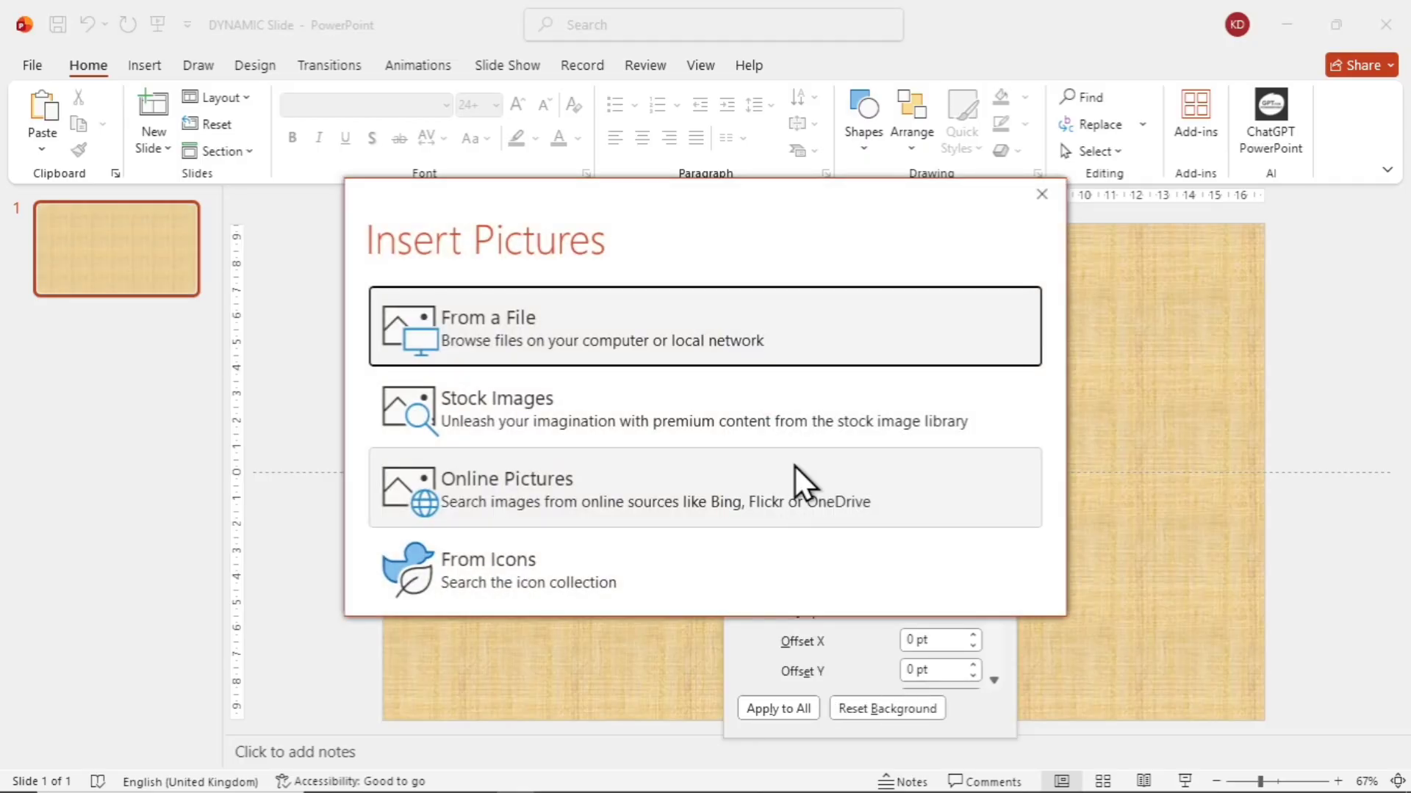
left_click(611, 324)
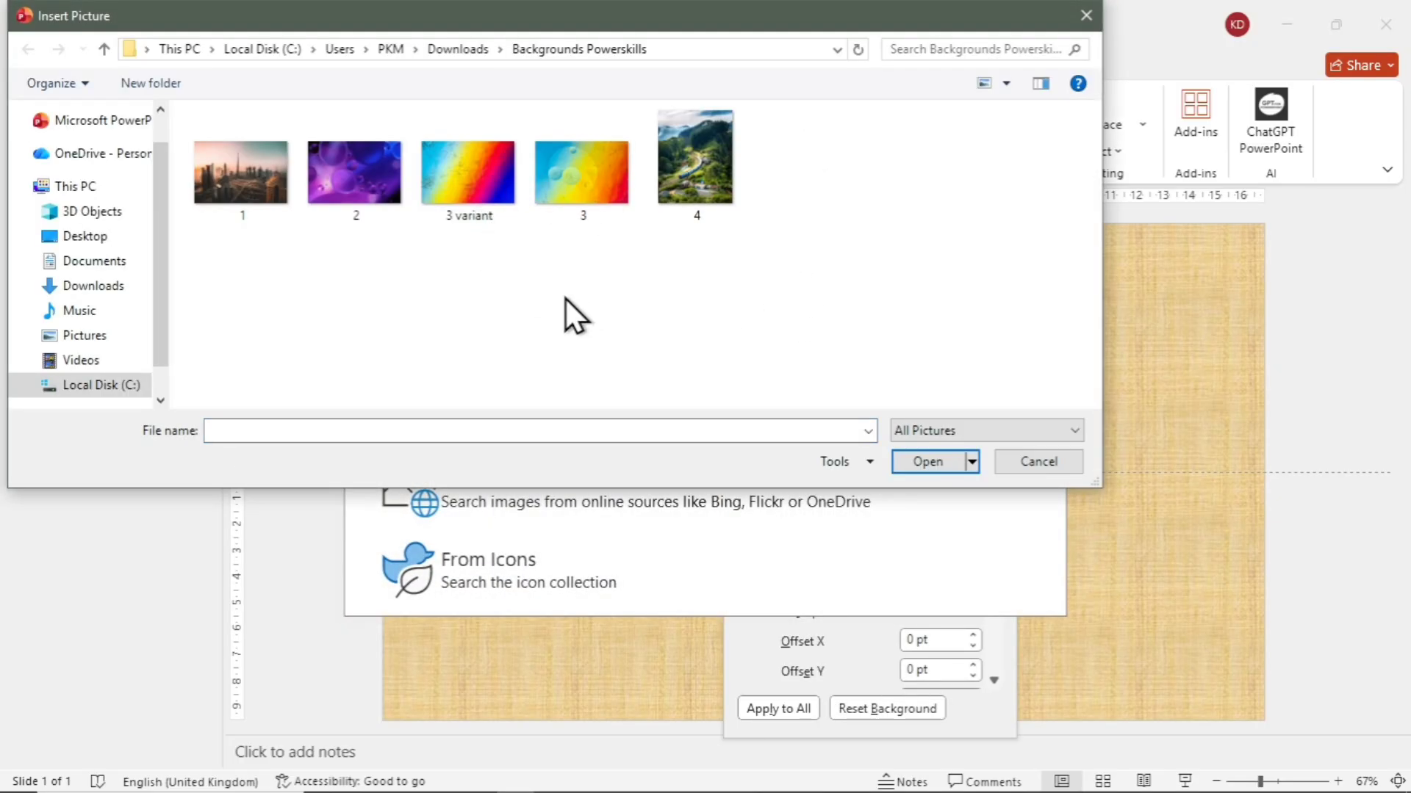
left_click(477, 174)
left_click(936, 460)
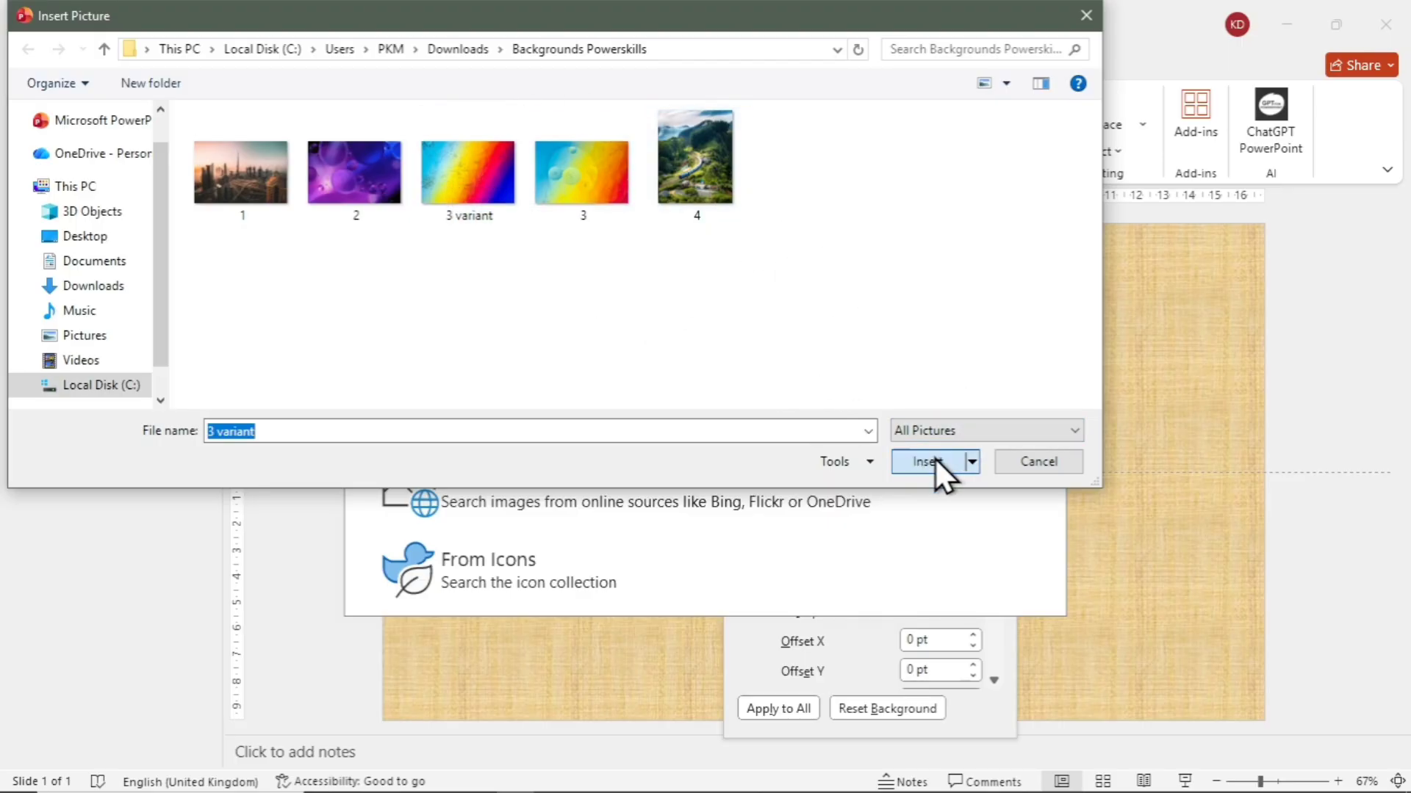
- Draw a rectangle covering the whole slide, about 19.05 cm high and 33.87 cm wide
left_click(145, 66)
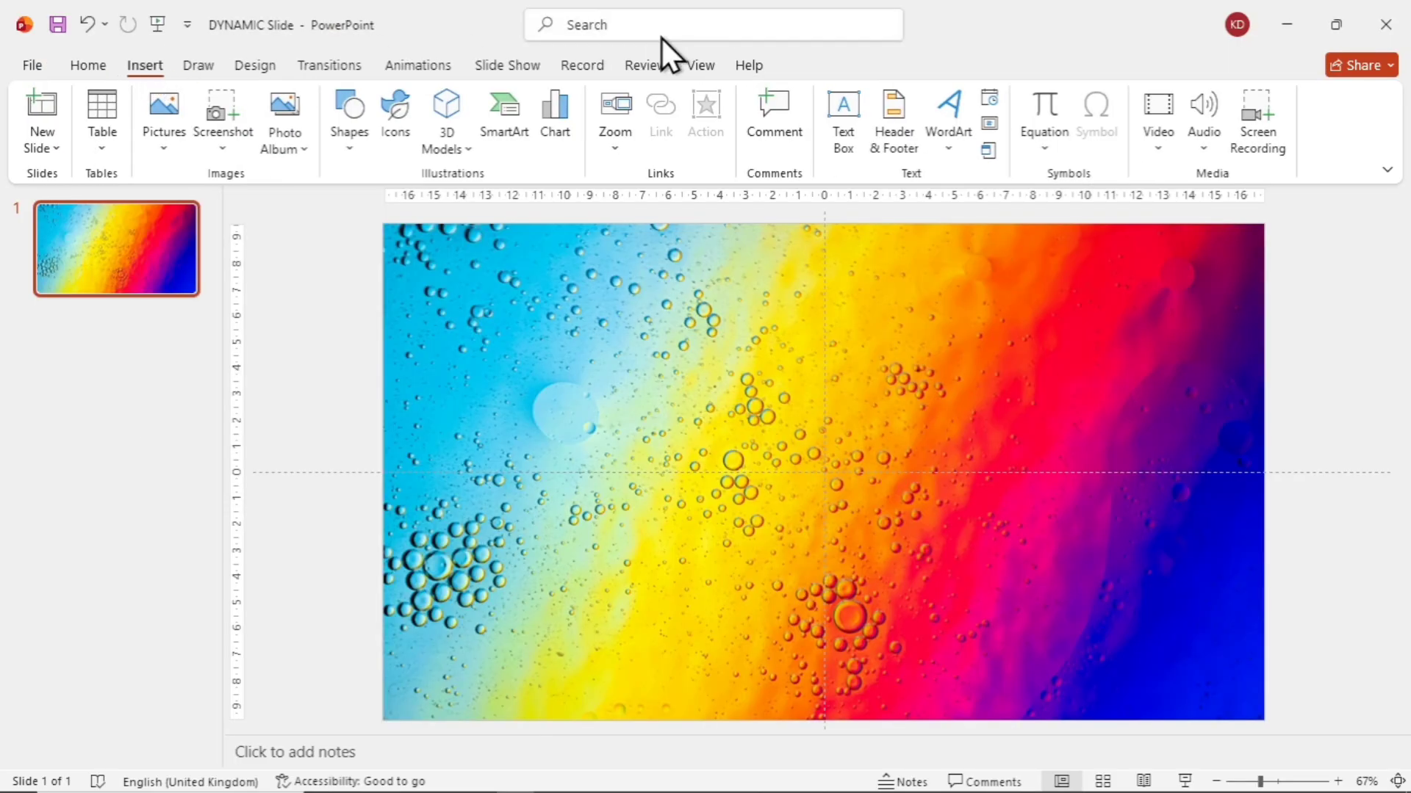
left_click(351, 143)
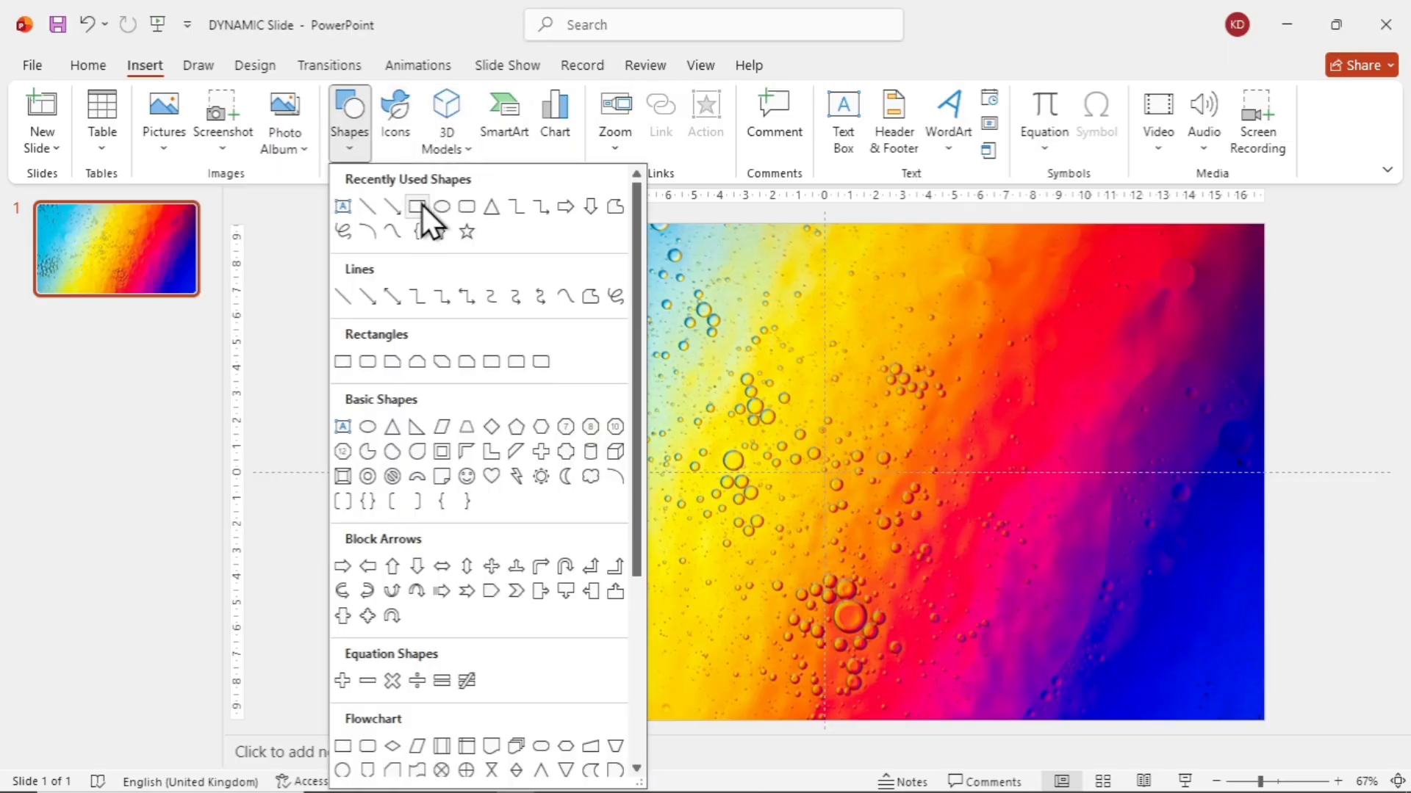
left_click(416, 206)
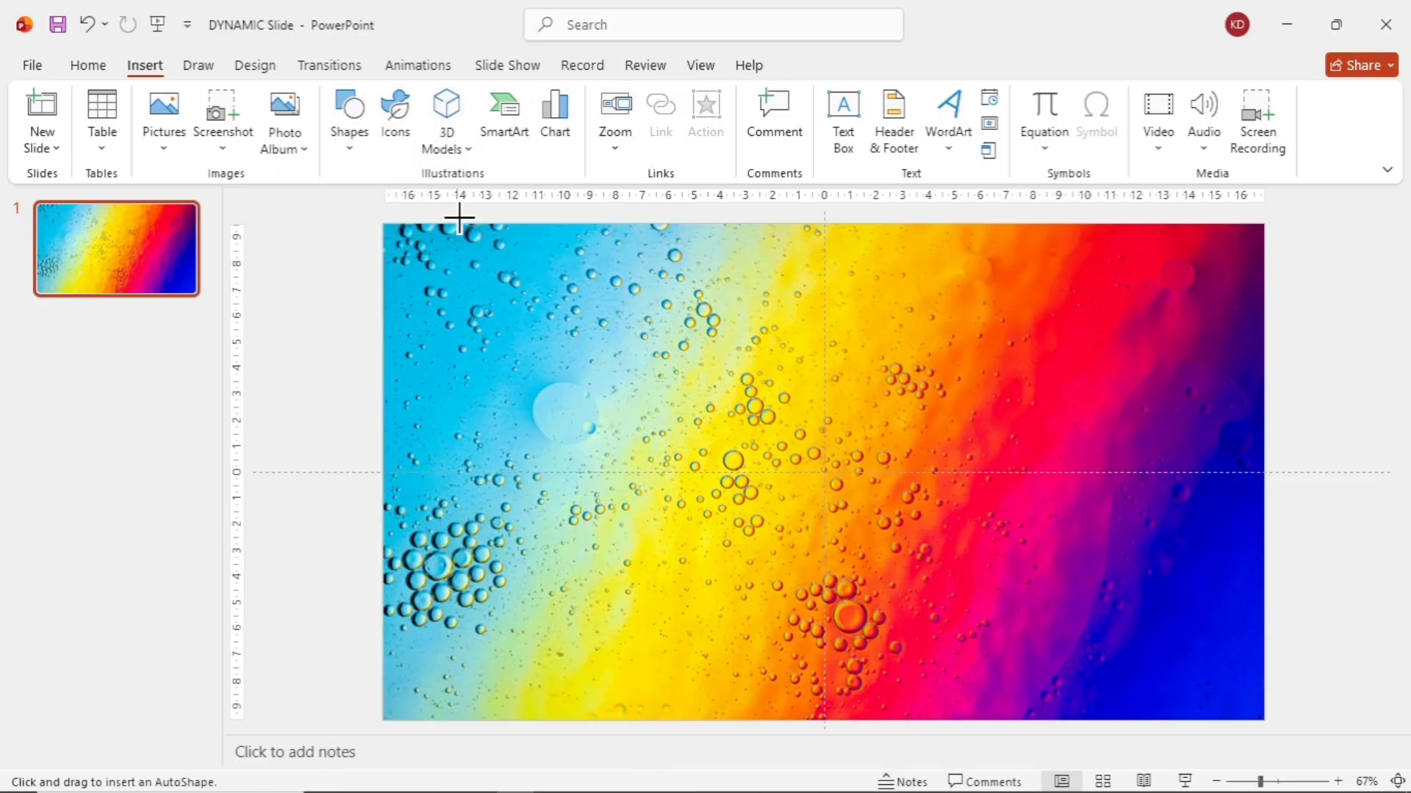
left_click_drag(382, 223, 1270, 724)
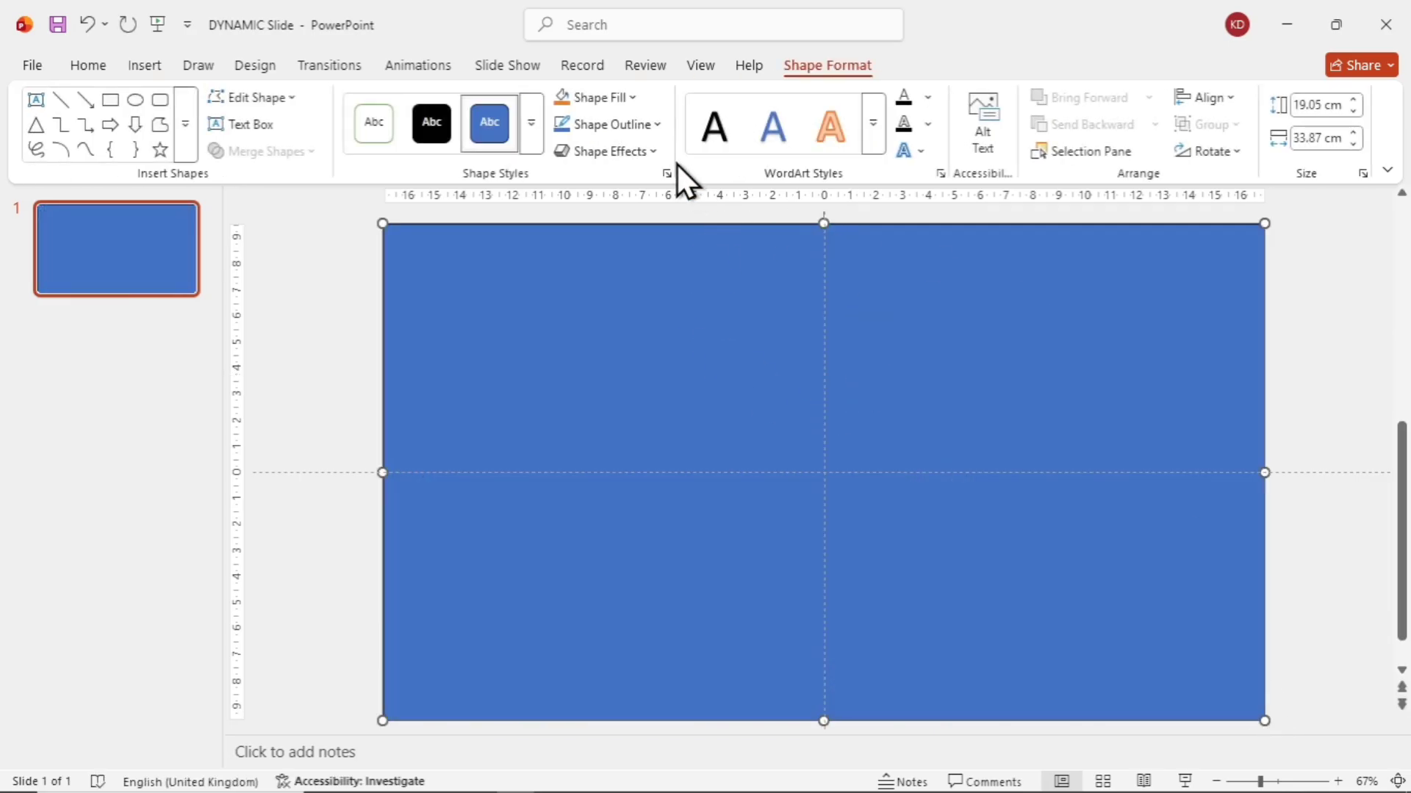
- Remove the outline of the full-slide rectangle and fill it with the darkest near-black theme colour
left_click(659, 124)
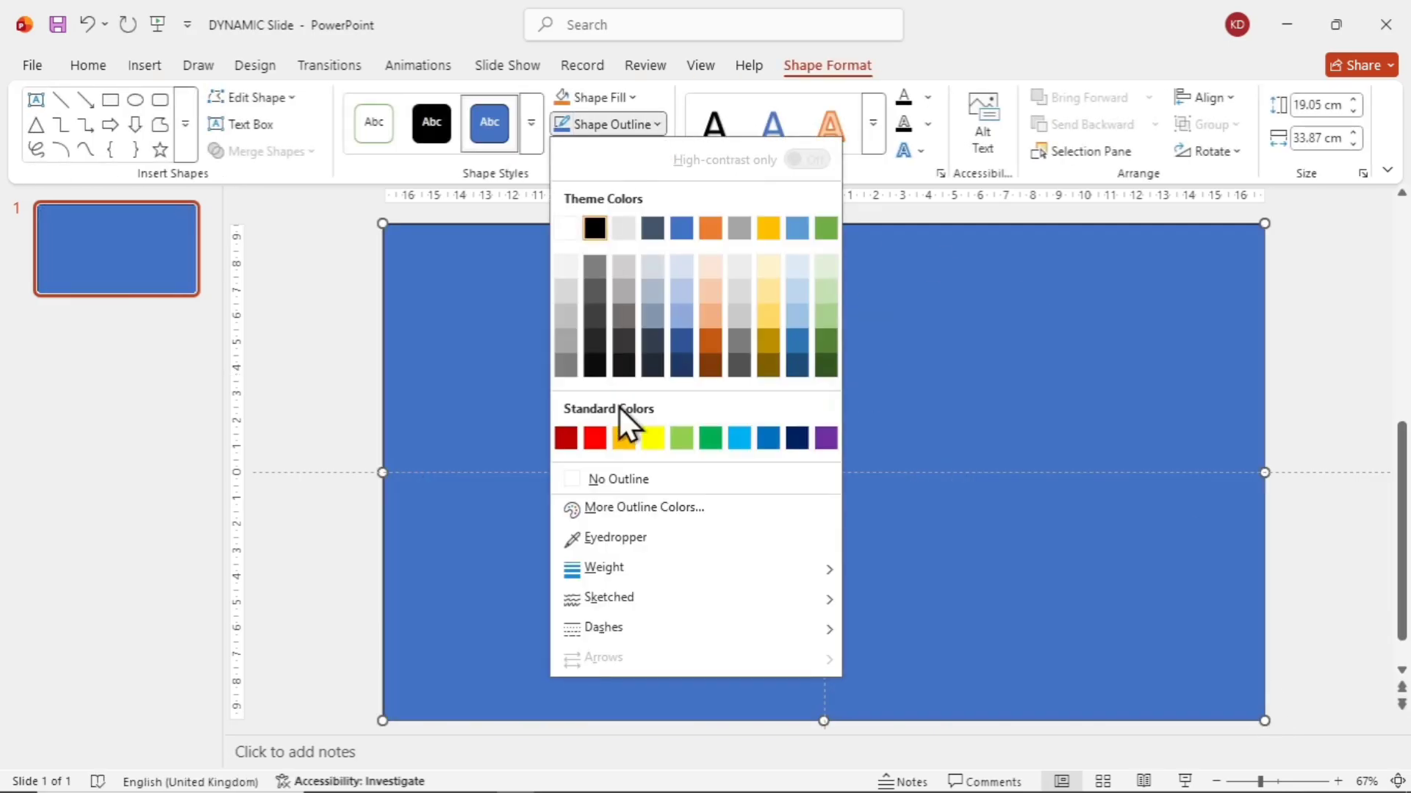
left_click(615, 479)
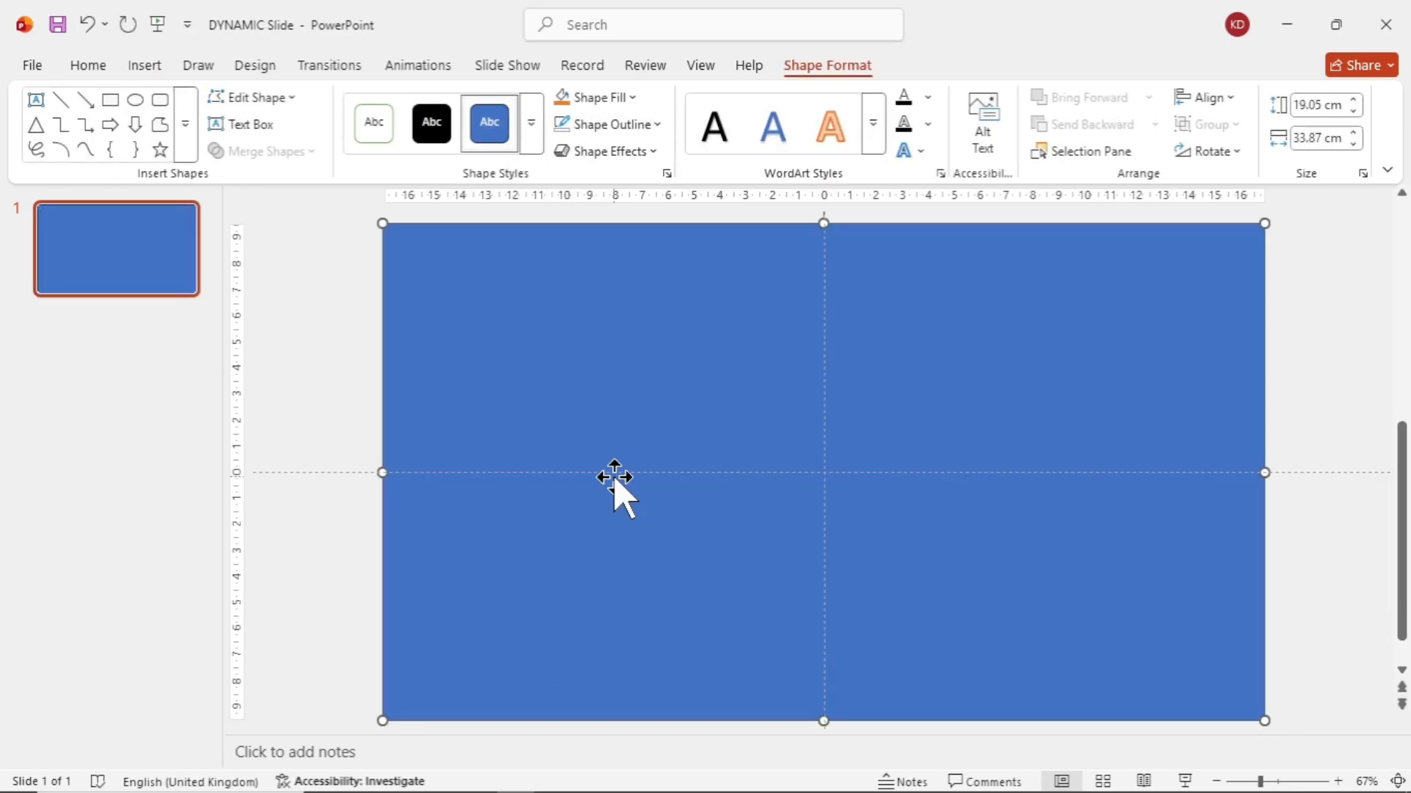
left_click(632, 99)
left_click(595, 338)
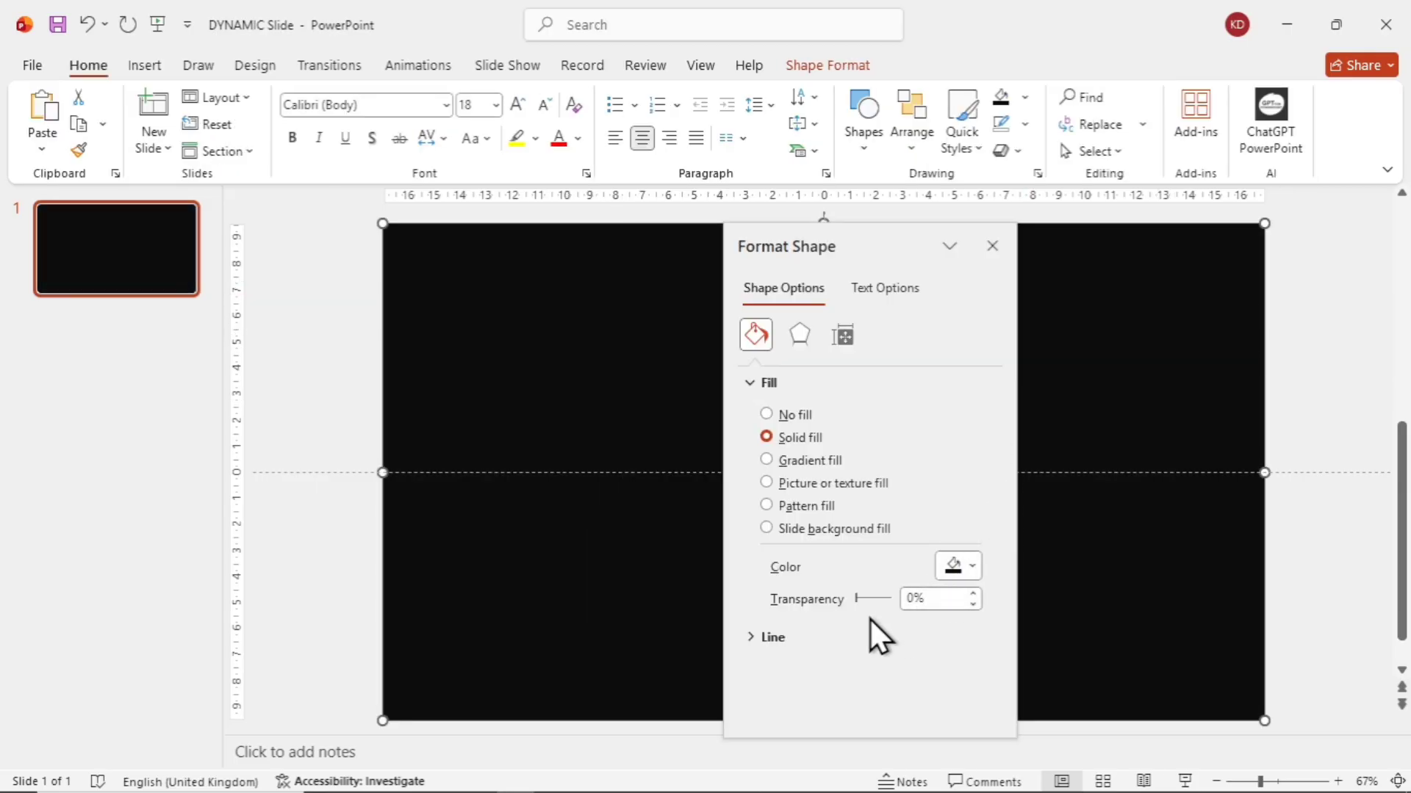
- Set the fill transparency of the black rectangle to 10%
left_click(912, 597)
type("1")
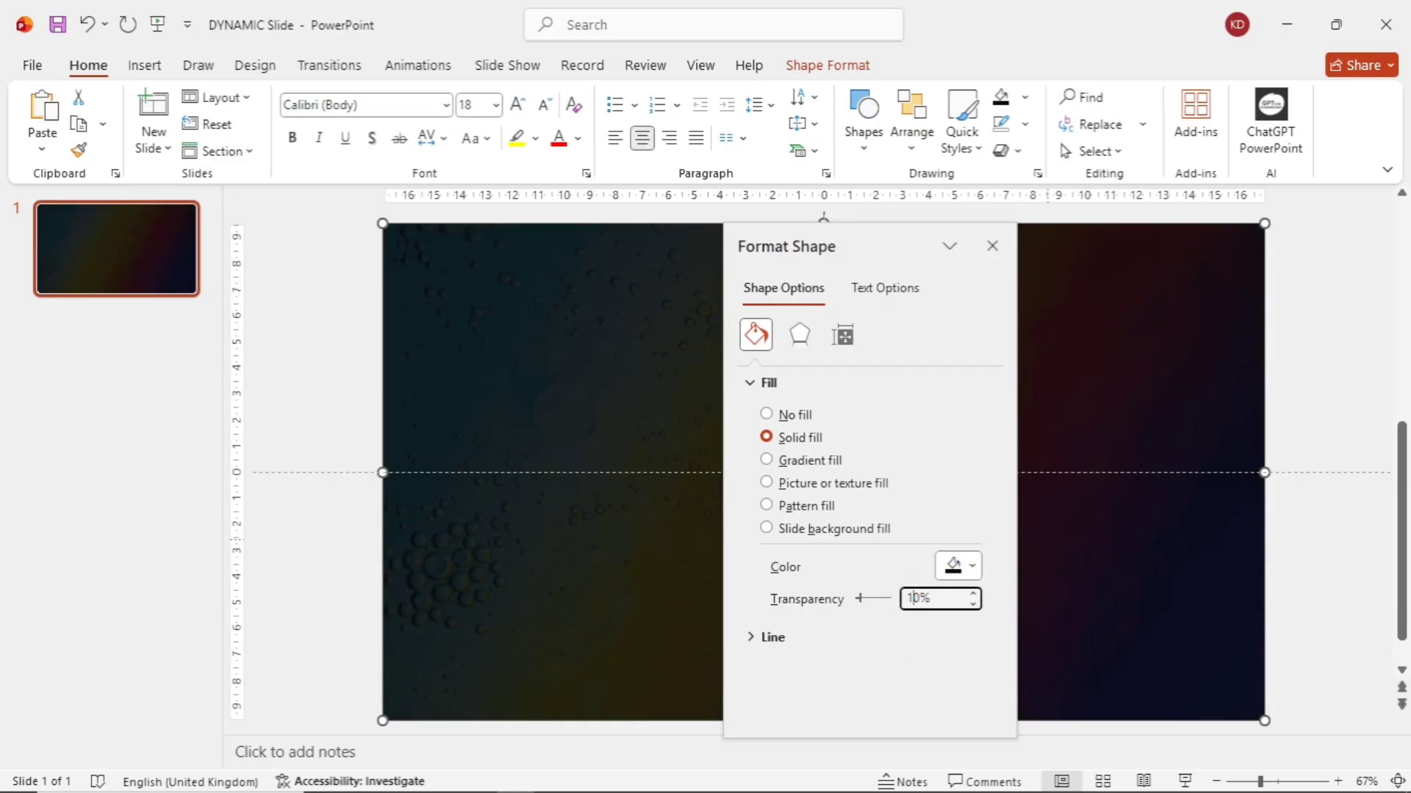
left_click(993, 246)
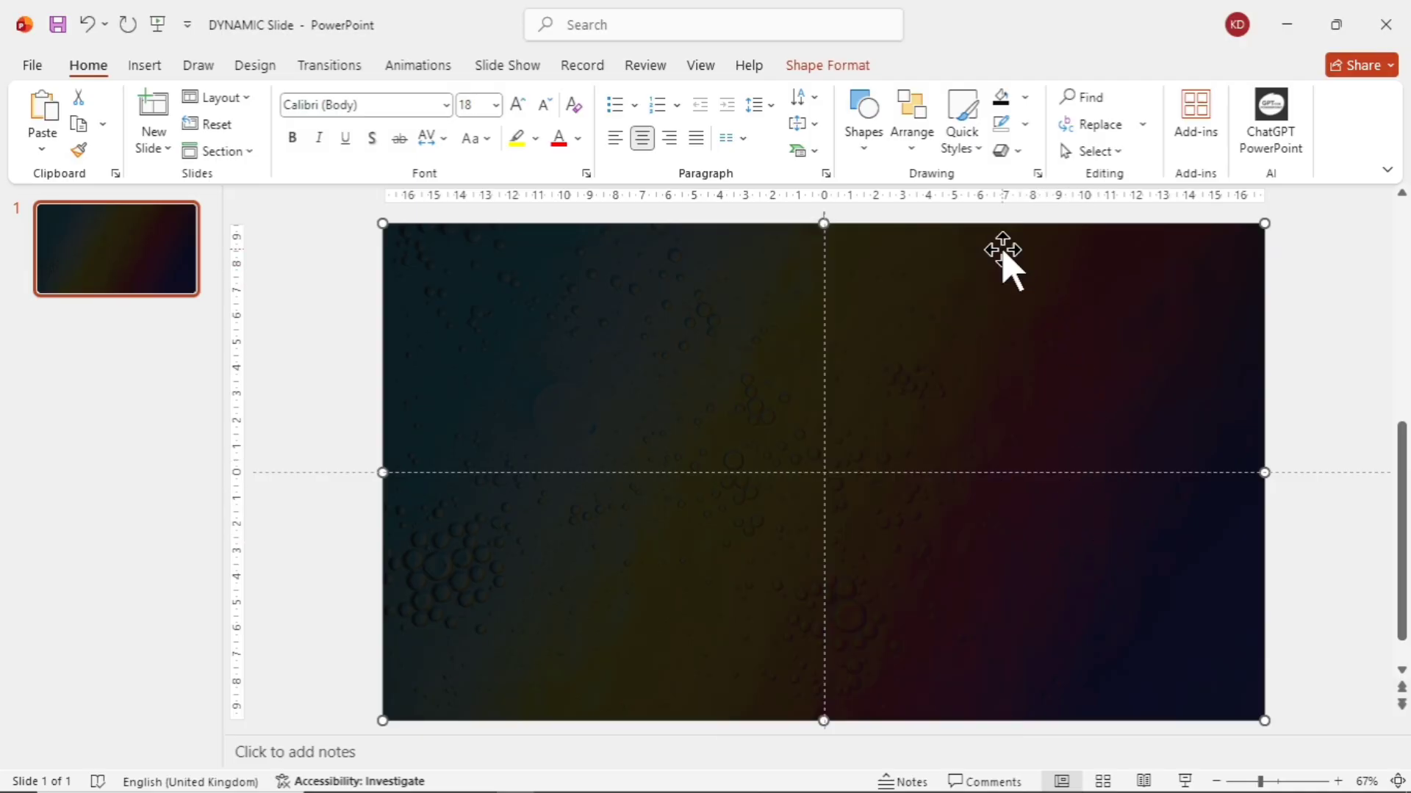
left_click(1297, 295)
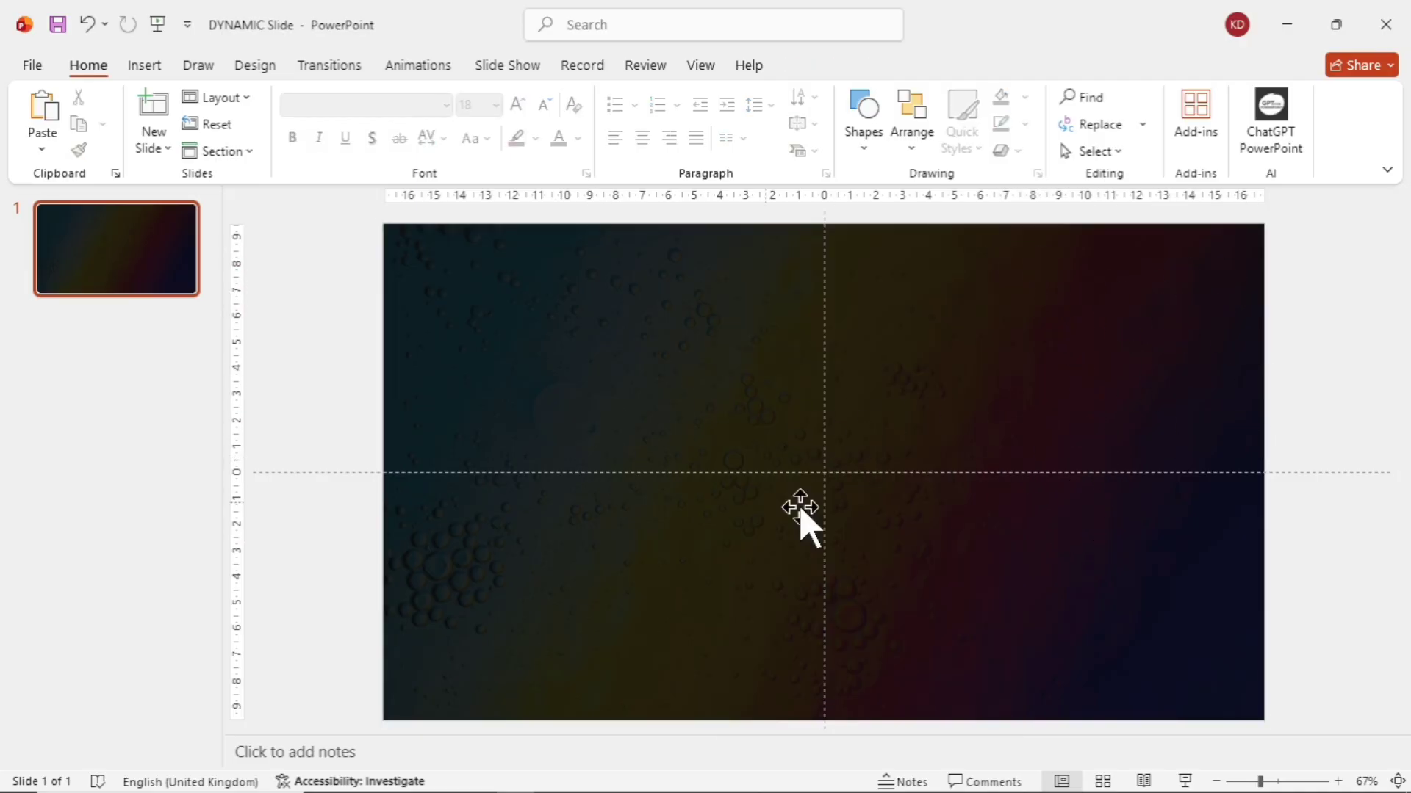
- Insert the rounded hexagon graphic from the Downloads folder and place it up and to the left of the slide's centre
left_click(145, 66)
left_click(157, 153)
left_click(233, 212)
left_click(458, 48)
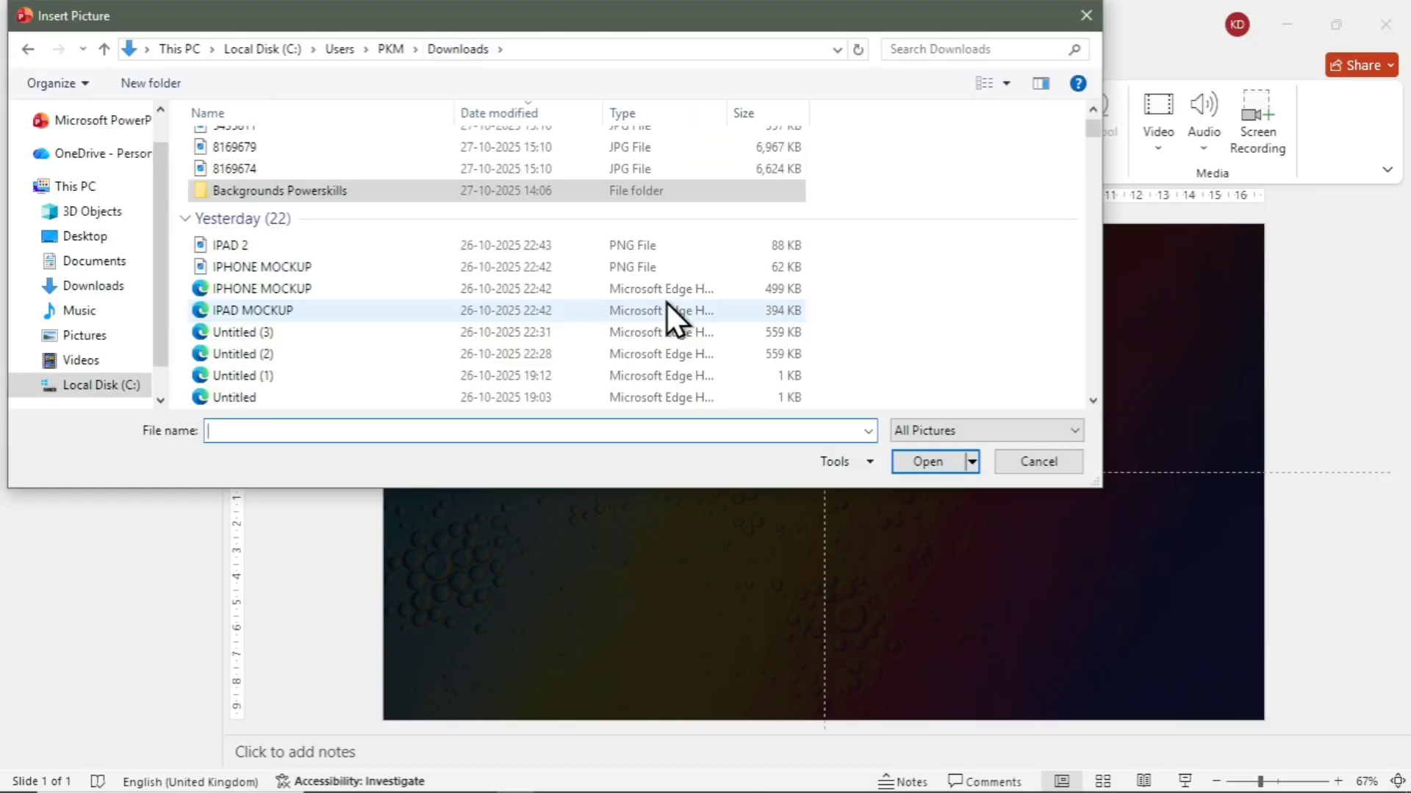
scroll(668, 303, "down", 1)
left_click(523, 305)
left_click(926, 460)
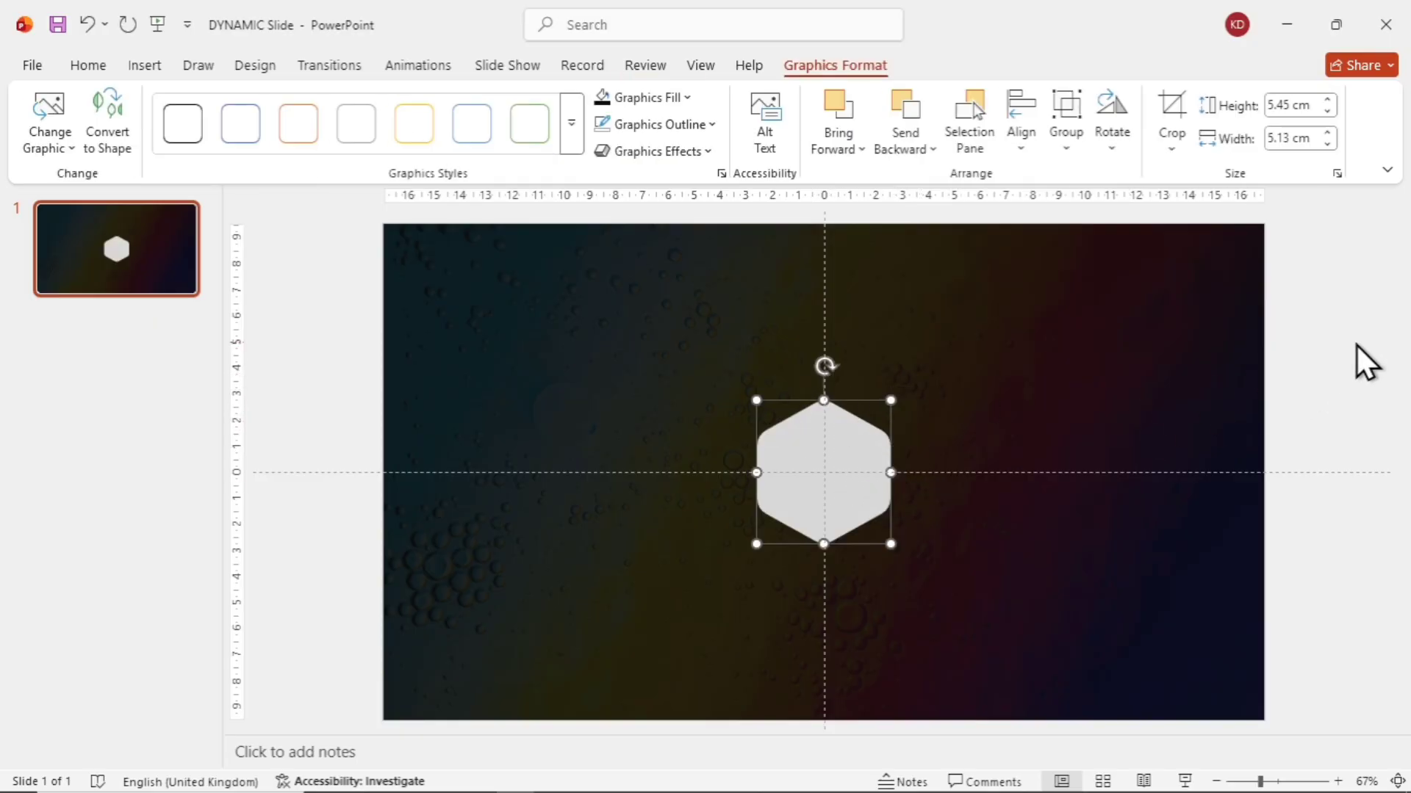
left_click_drag(851, 402, 718, 302)
- Convert the hexagon graphic to a shape, give it the slide background fill, and dock the formatting pane beside the slide
right_click(1052, 315)
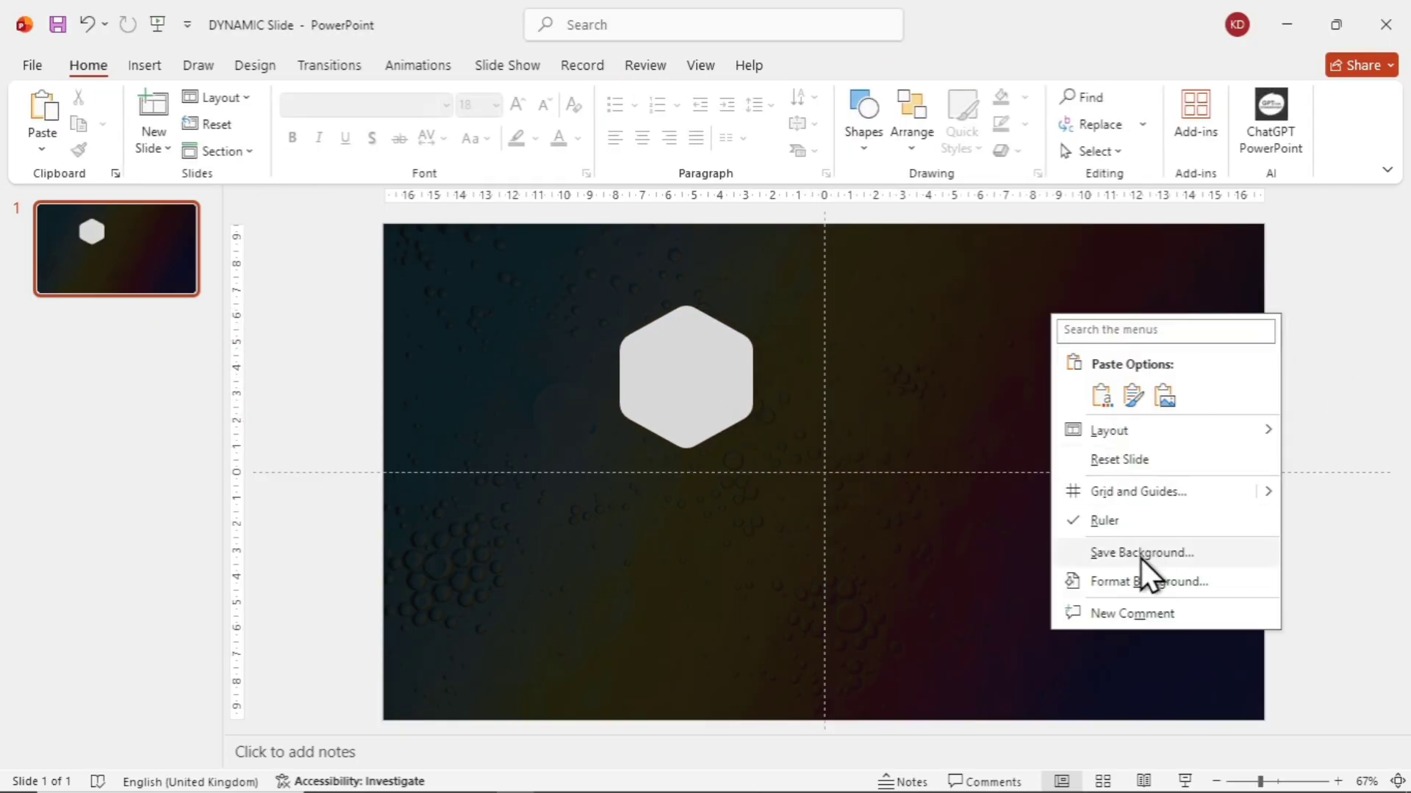
left_click(1143, 582)
left_click_drag(863, 246, 999, 242)
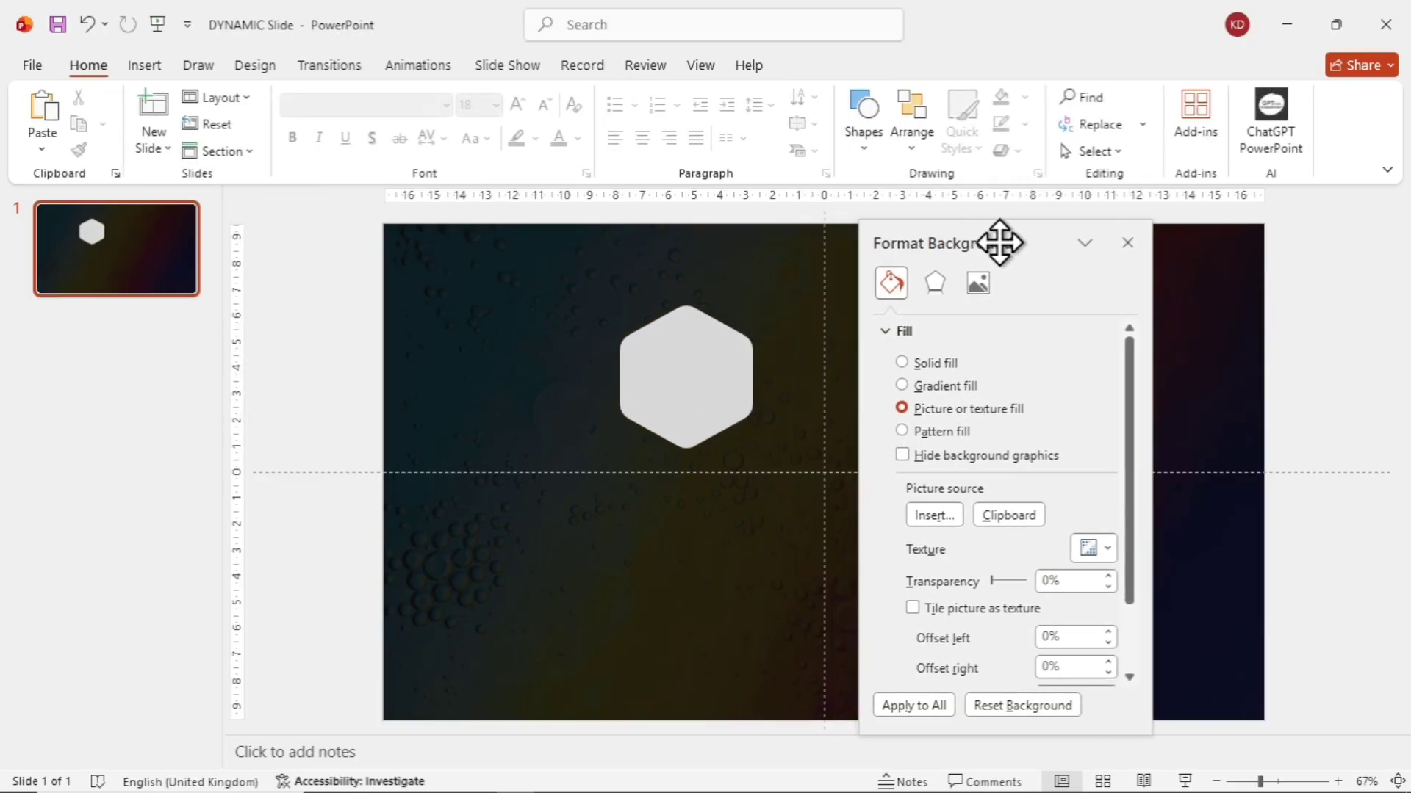
left_click(705, 366)
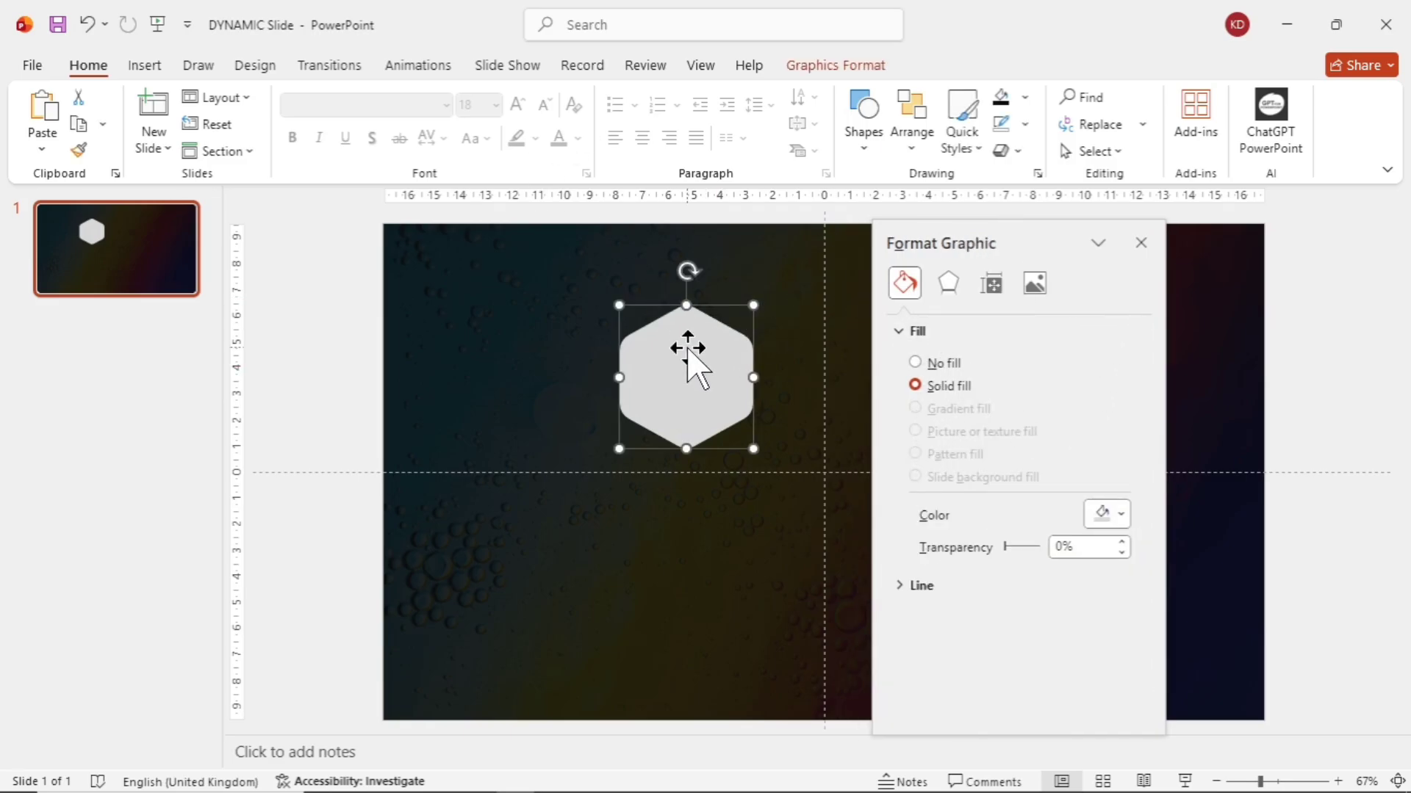
left_click(845, 65)
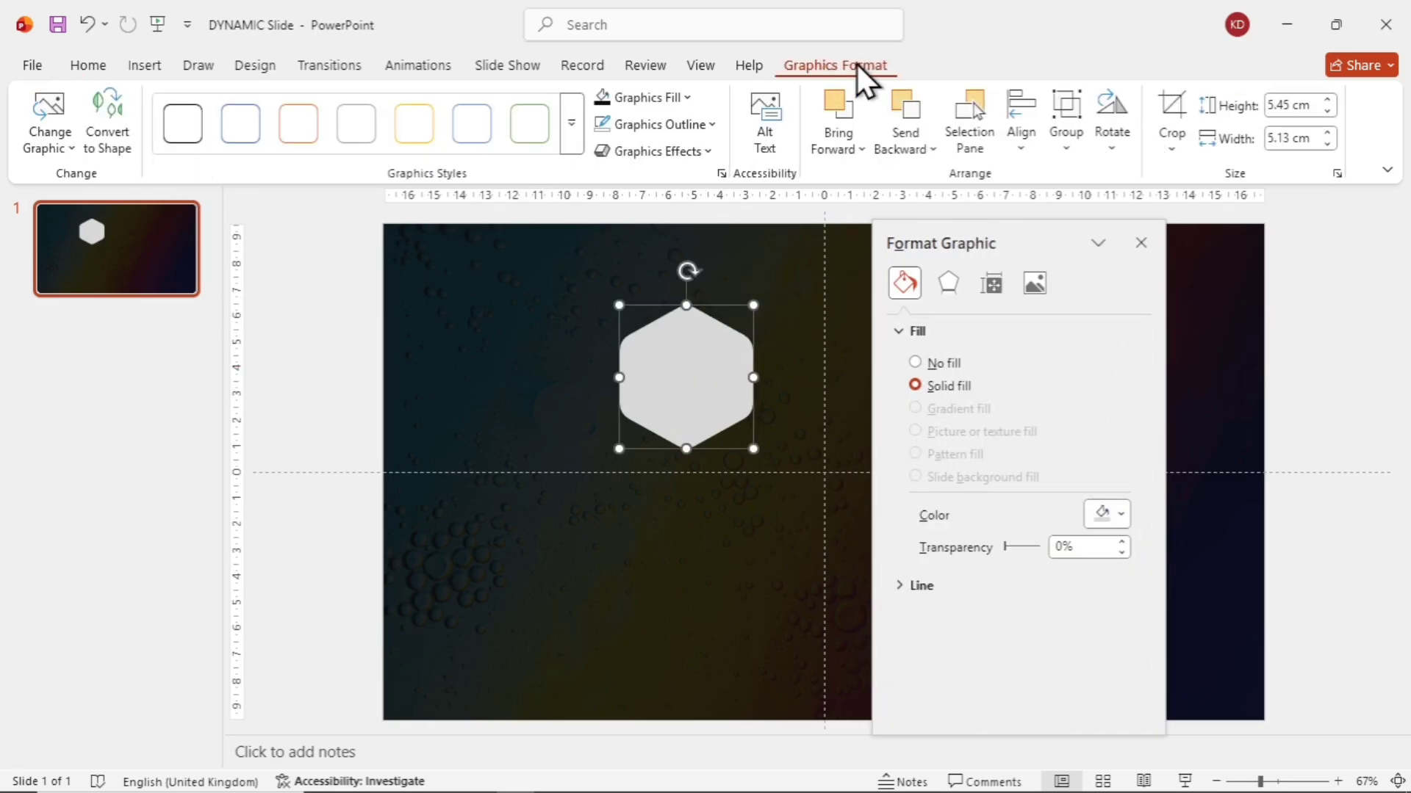
left_click(107, 120)
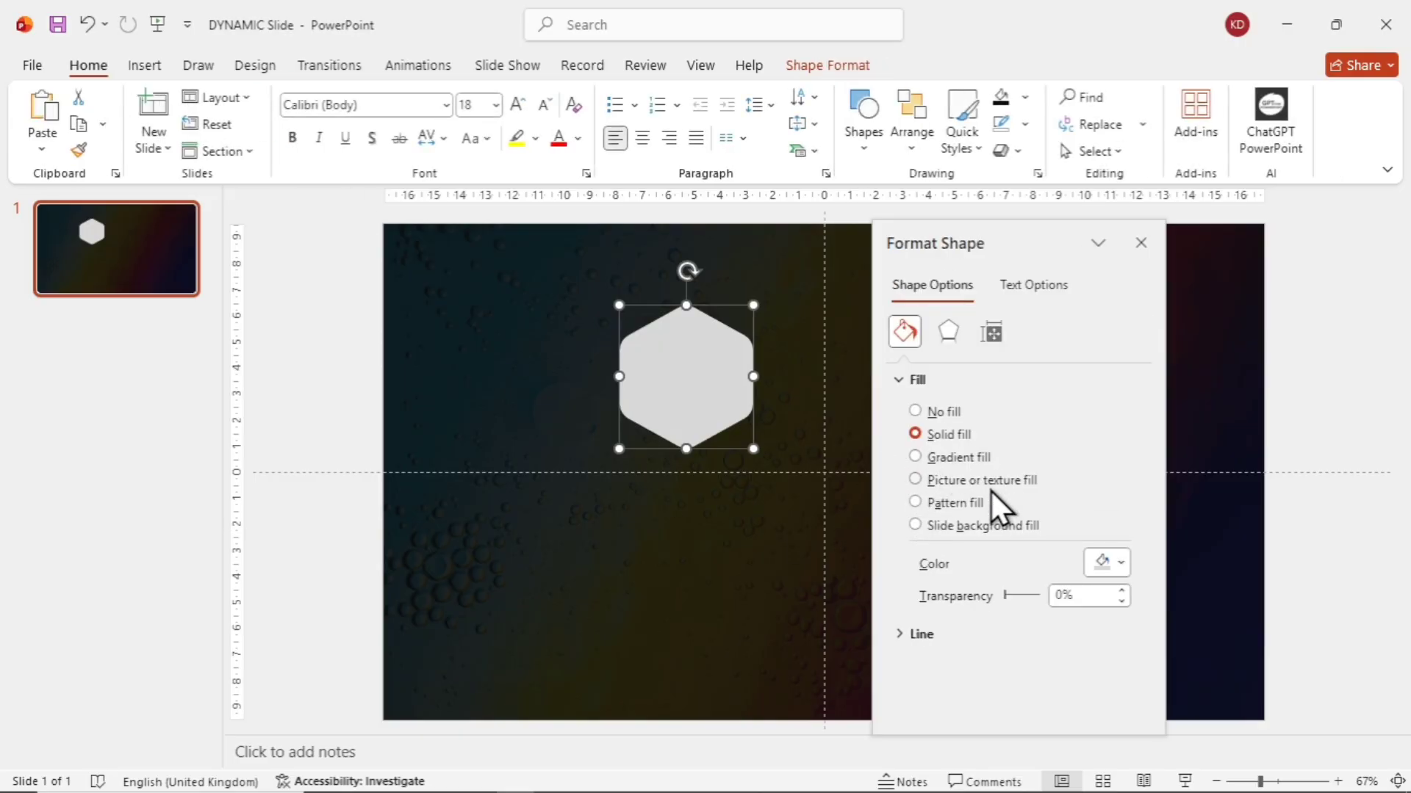
left_click(914, 525)
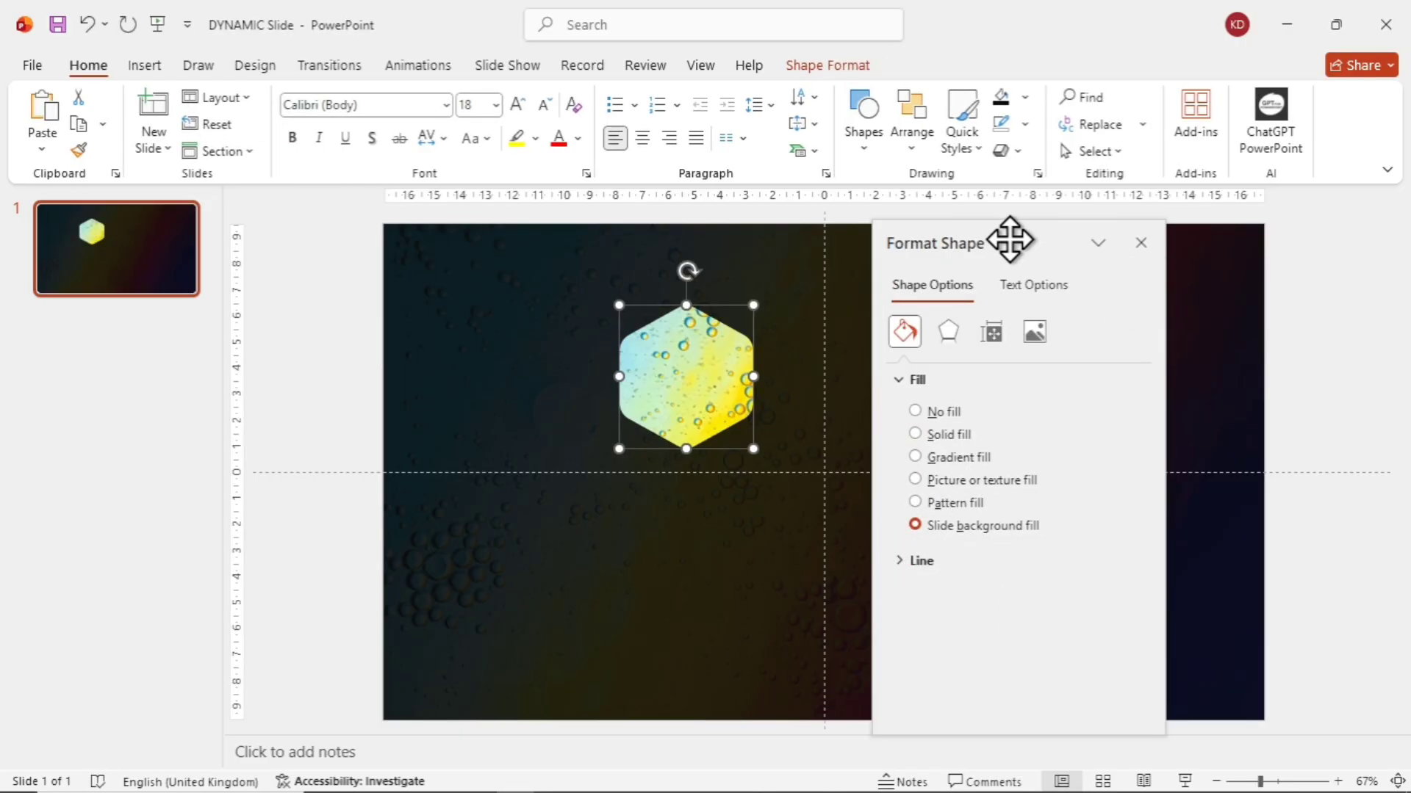
left_click_drag(1016, 239, 1398, 236)
key("Escape")
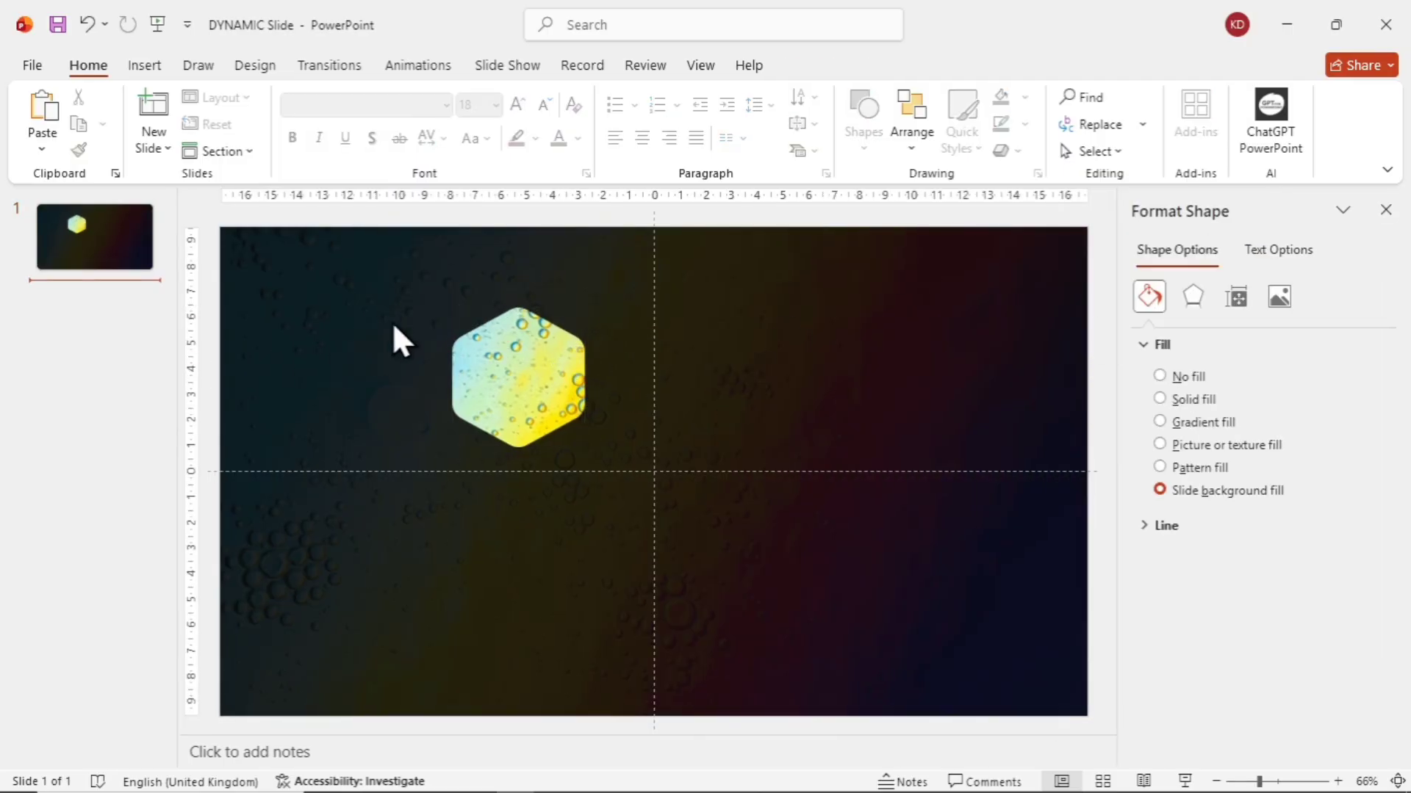
- Move the hexagon near the slide's centre and duplicate it into a row of four evenly spaced hexagons running past the right edge
left_click(526, 368)
left_click_drag(522, 368, 821, 457)
left_click_drag(711, 445, 954, 444)
key("ctrl+a")
scroll(881, 400, "down", 2)
left_click(857, 380, "shift")
left_click_drag(873, 410, 952, 411)
- Group the four hexagons, enlarge them together to about 6.27 cm high by 24.35 cm wide, and ungroup them
left_click(827, 65)
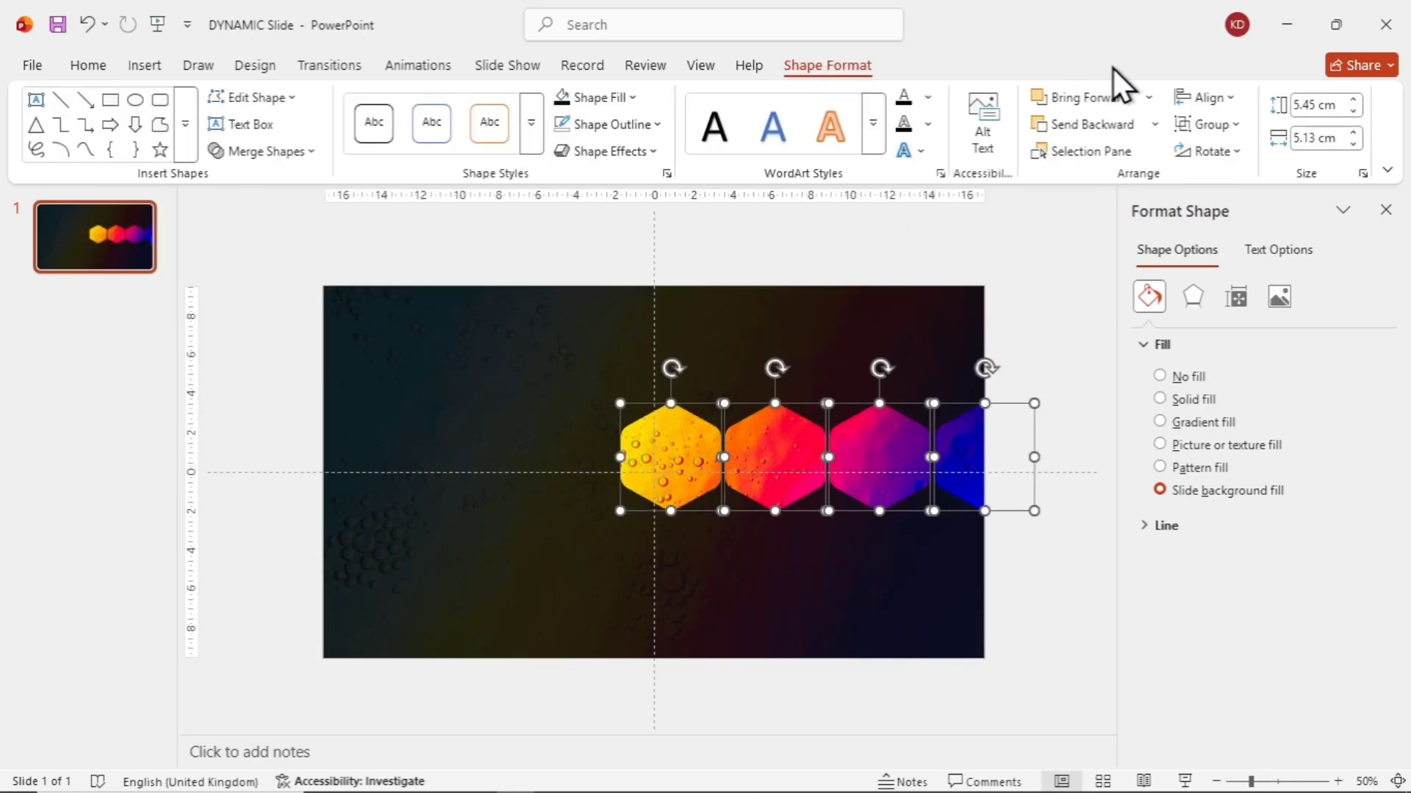
left_click(1210, 124)
left_click(1233, 161)
mouse_move(618, 513)
left_mouse_down()
mouse_move(600, 527)
mouse_move(614, 527)
left_mouse_up()
left_click(1211, 124)
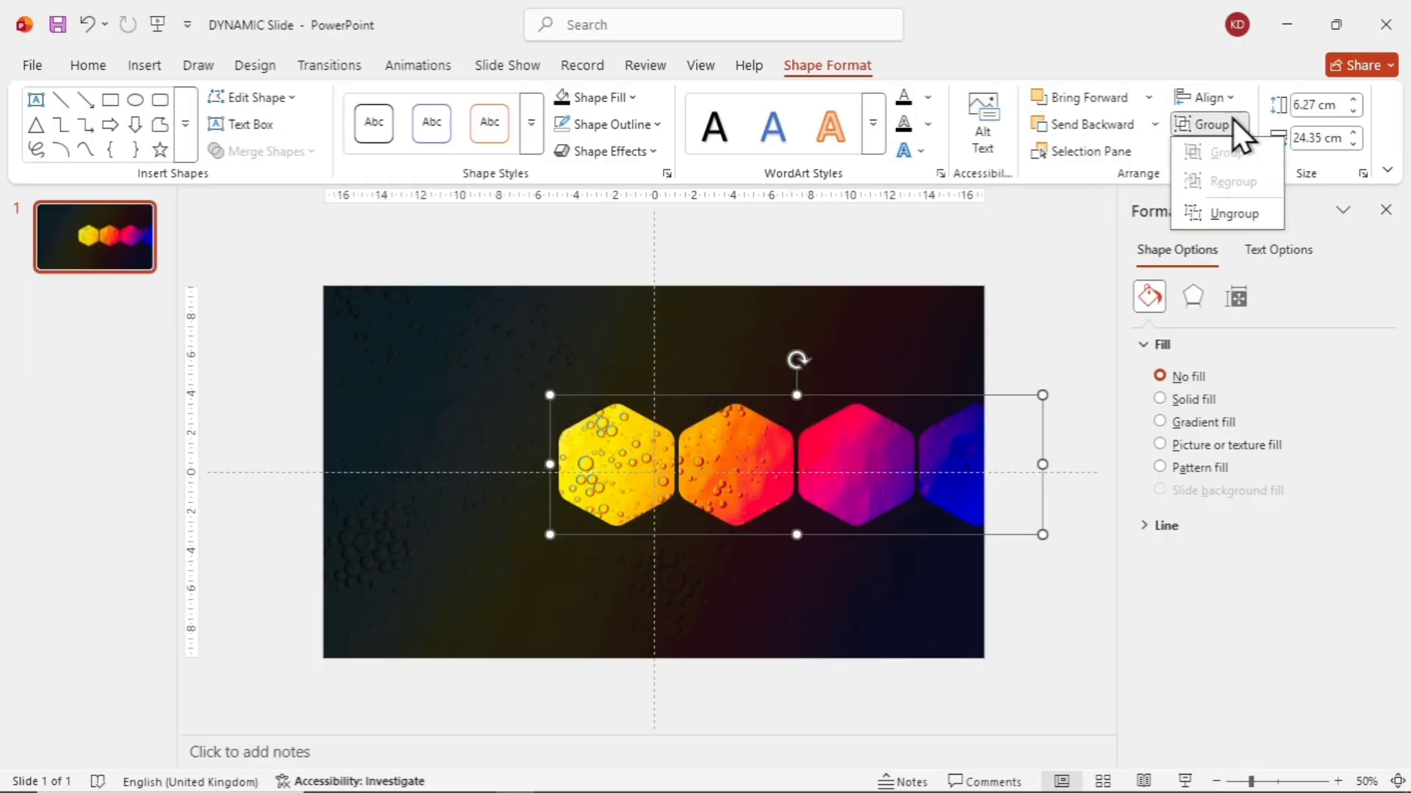
left_click(1214, 213)
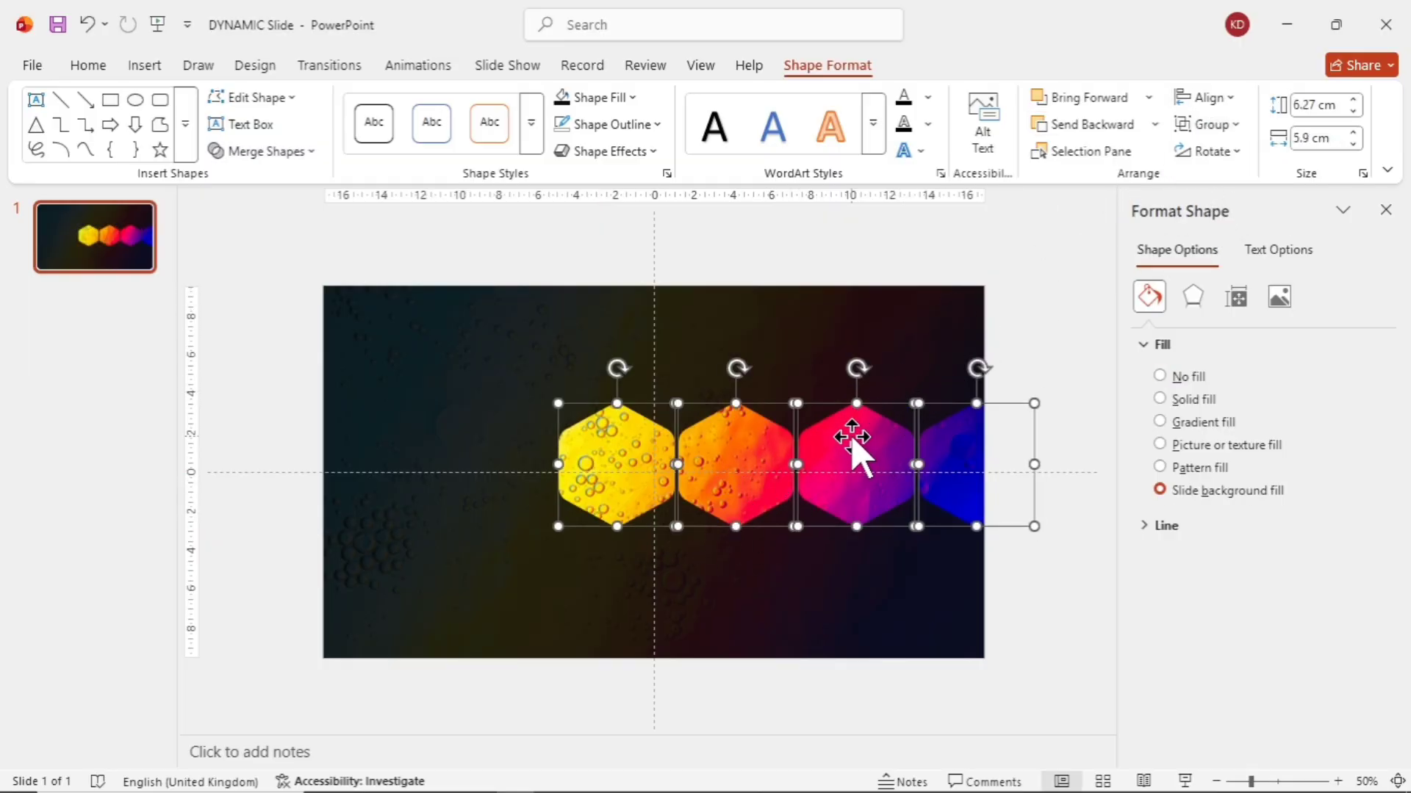
- Duplicate the row of four hexagons and nest the copy above it, offset half a hexagon to the right
left_click(1061, 324)
left_click(627, 463)
left_click(735, 473, "shift")
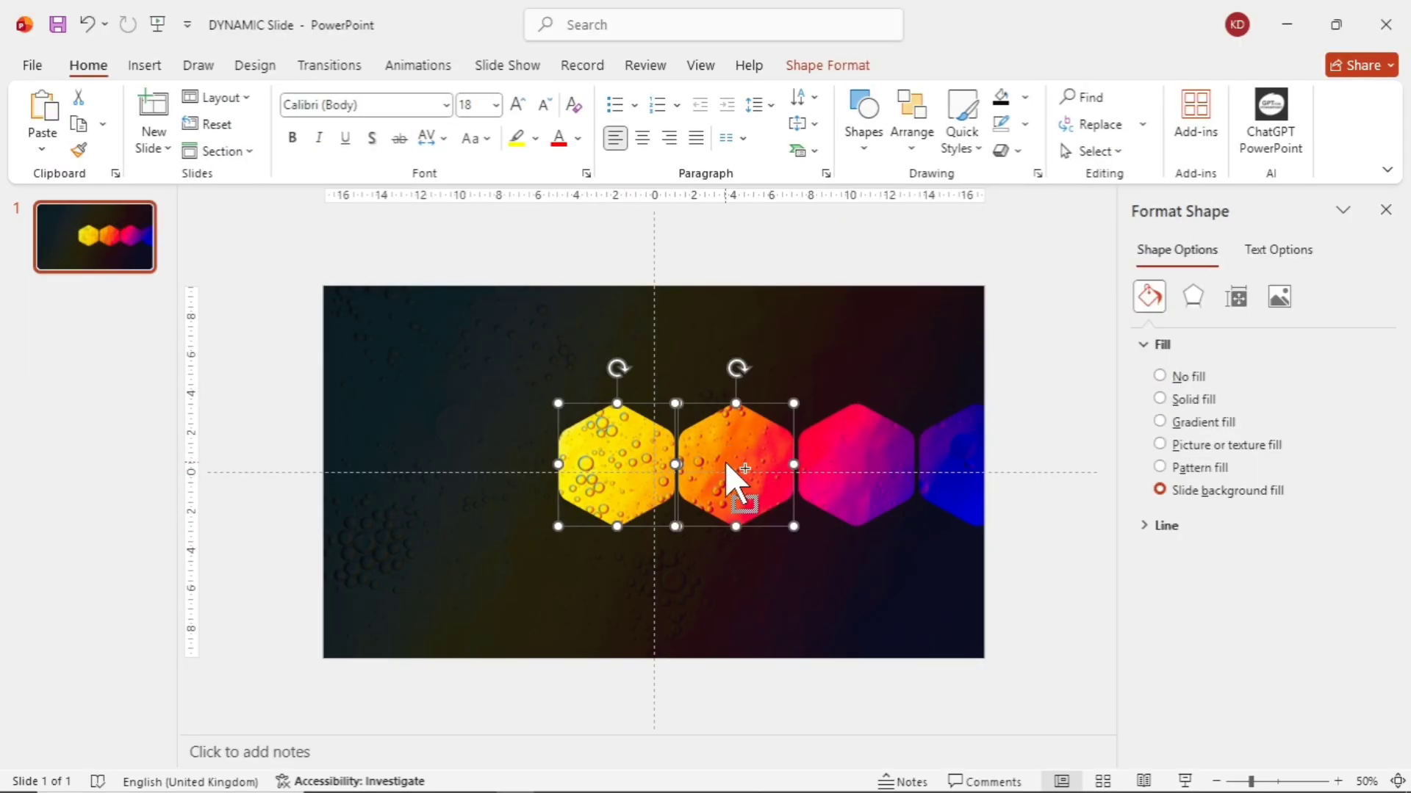
left_click(841, 470, "shift")
left_click(959, 476, "shift")
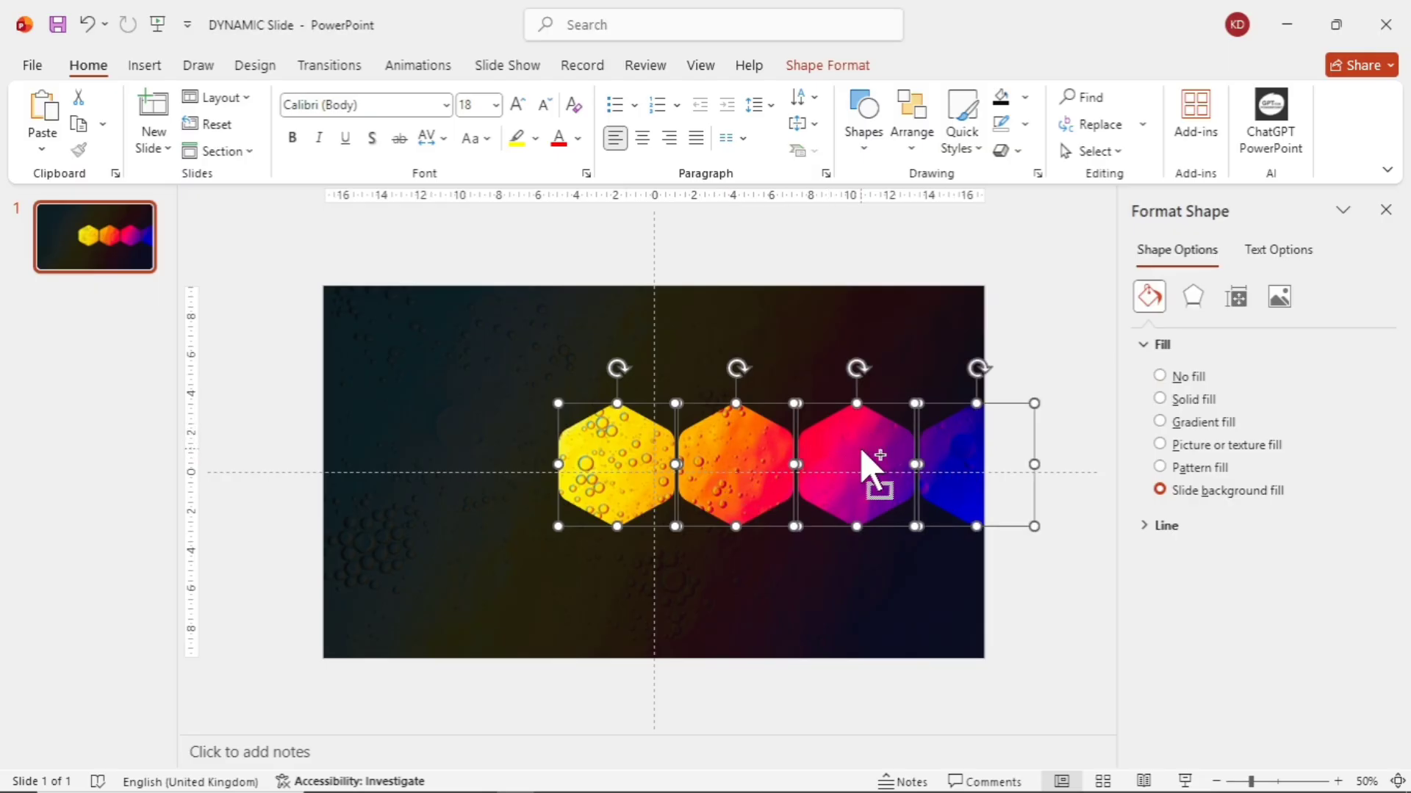
left_click_drag(862, 452, 920, 349)
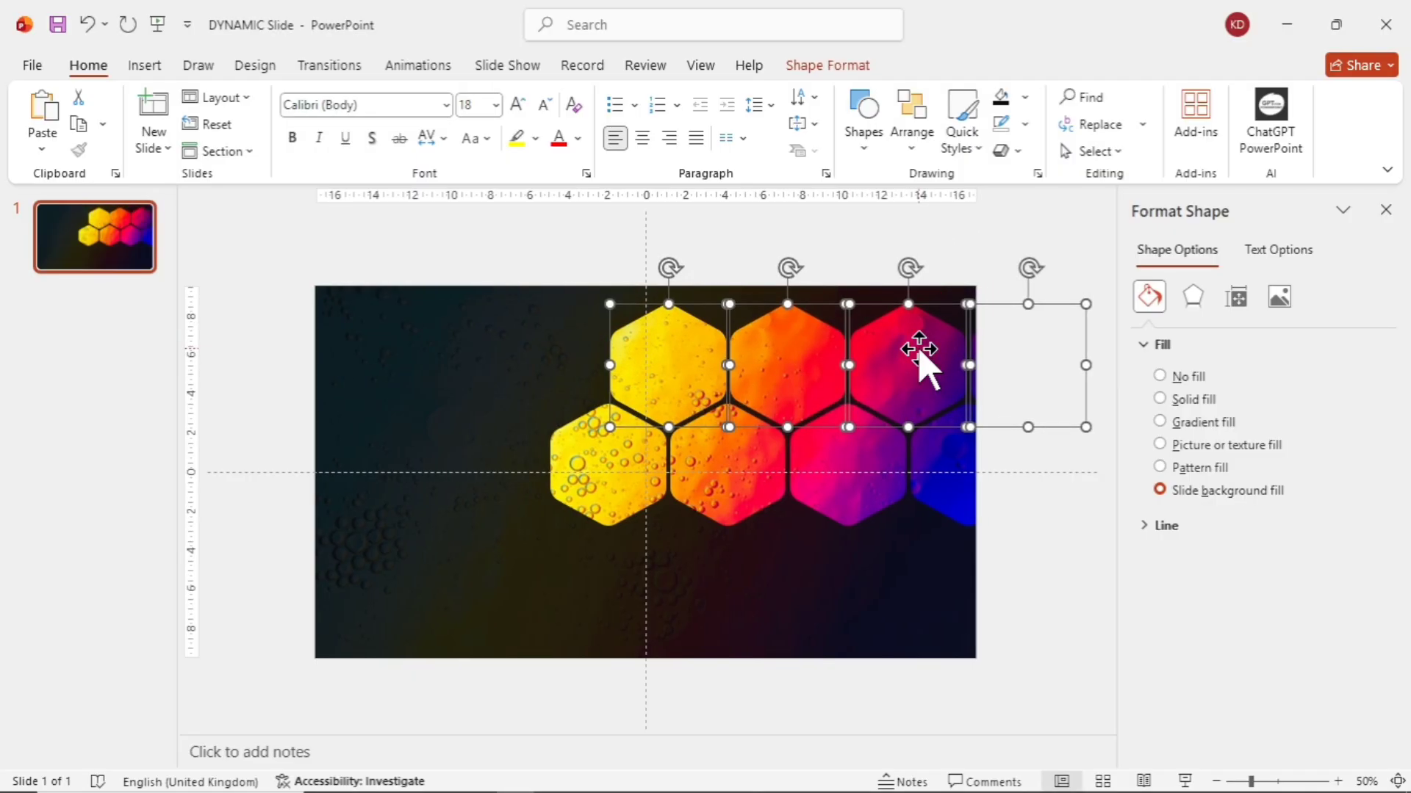
- Delete the fourth hexagon of the upper row, which lies almost entirely off the slide
left_click(970, 246)
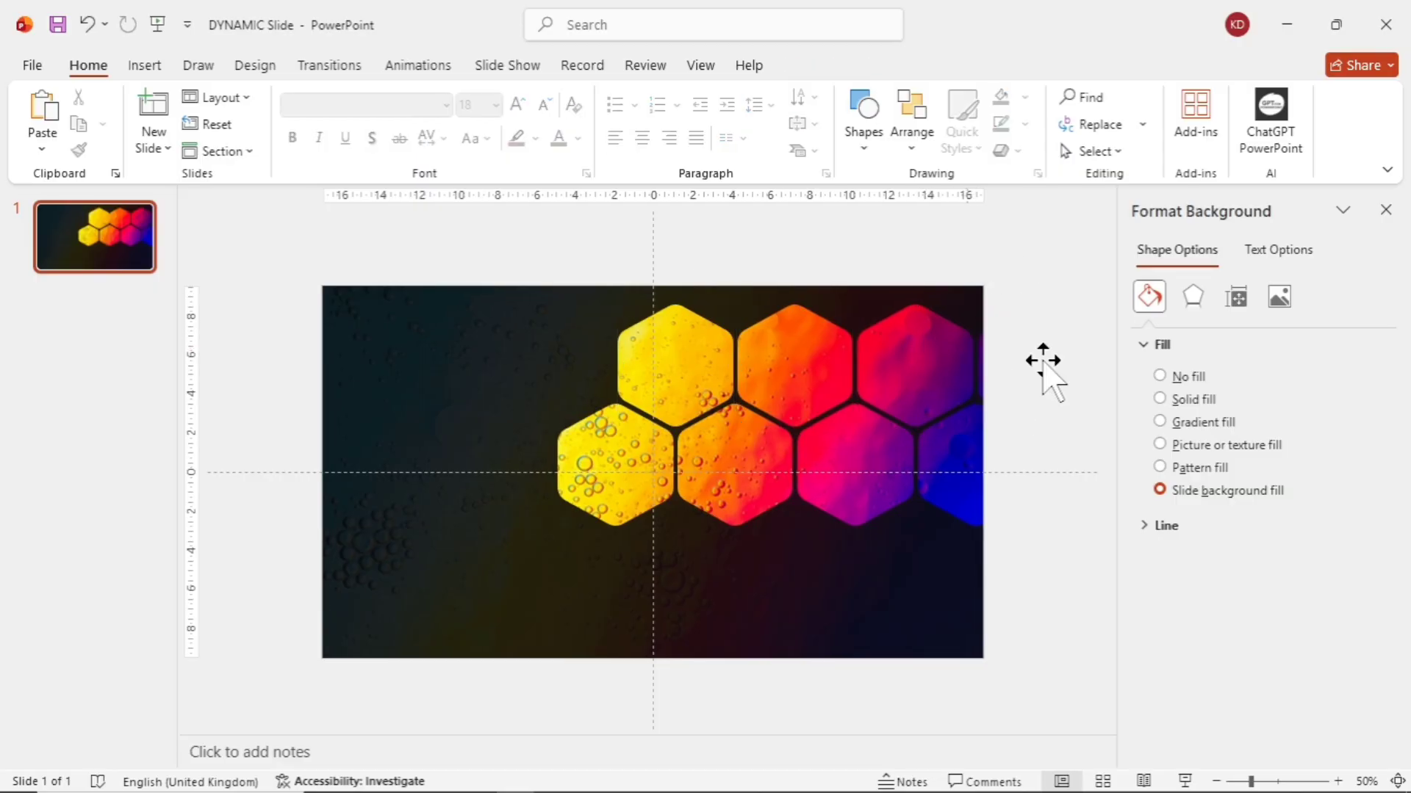
left_click(1042, 360)
key("Delete")
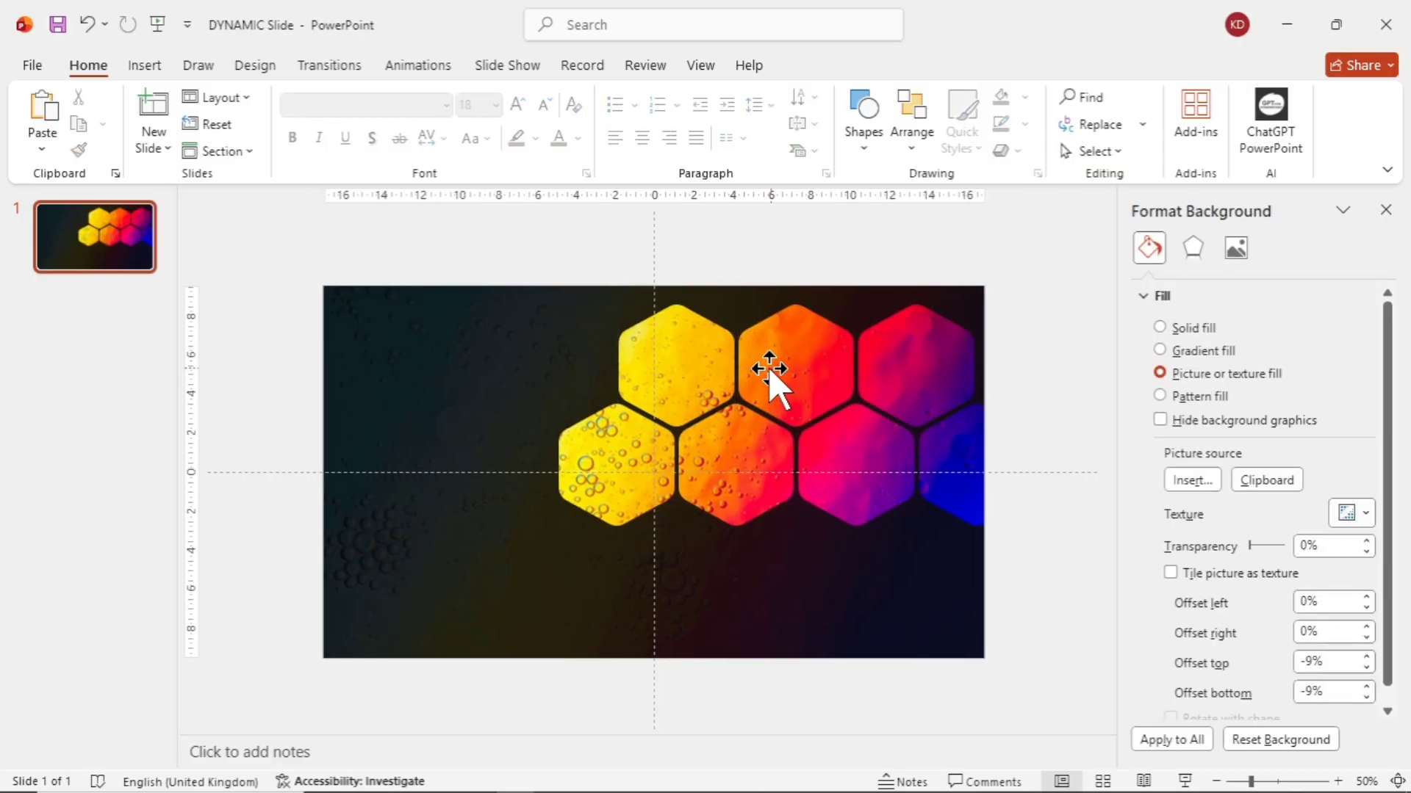
- Duplicate the upper row of three hexagons and nest the copy above it, offset half a hexagon right and overlapping the slide's top edge
left_click(705, 368)
left_click(890, 363, "ctrl")
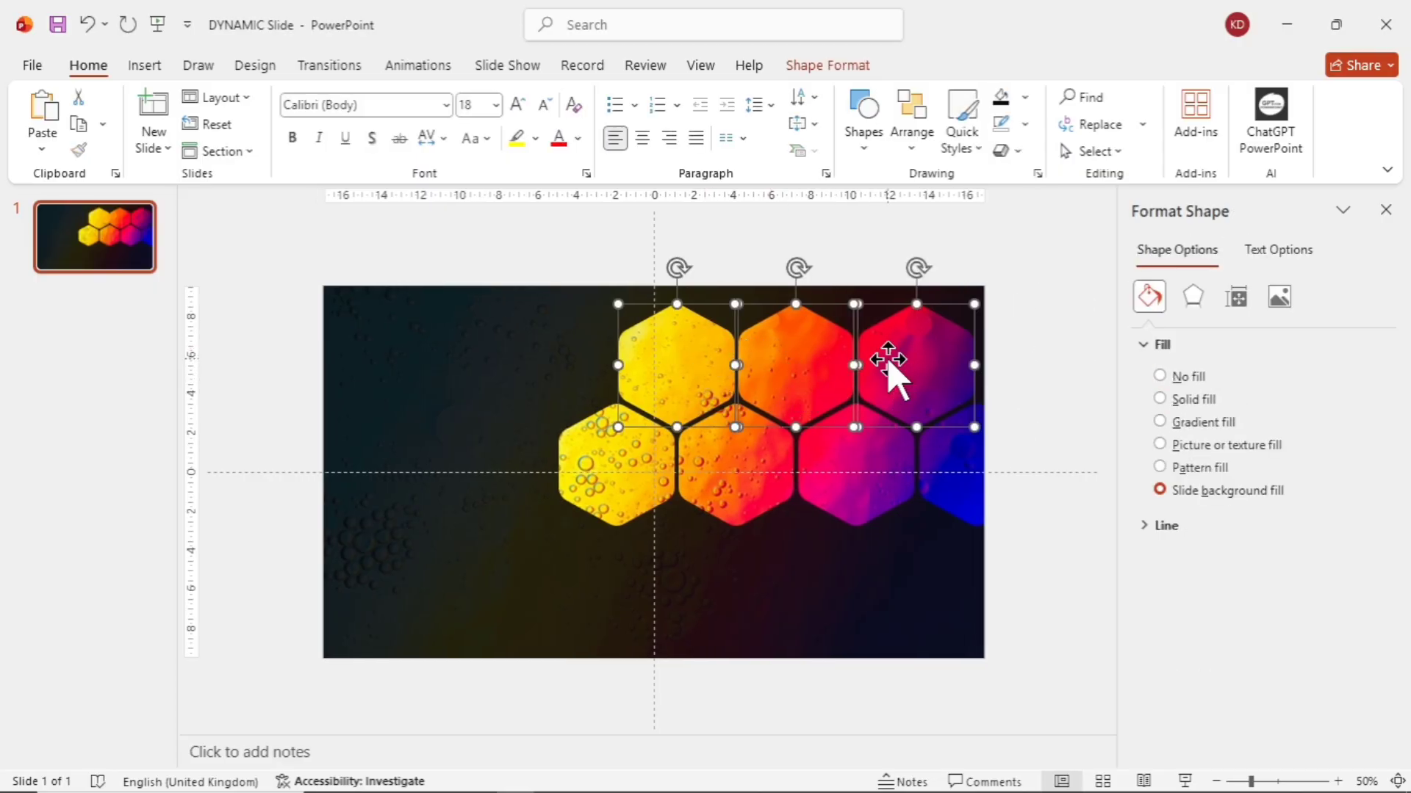
left_click_drag(890, 365, 886, 231)
left_click_drag(793, 330, 856, 364)
left_click(1061, 425)
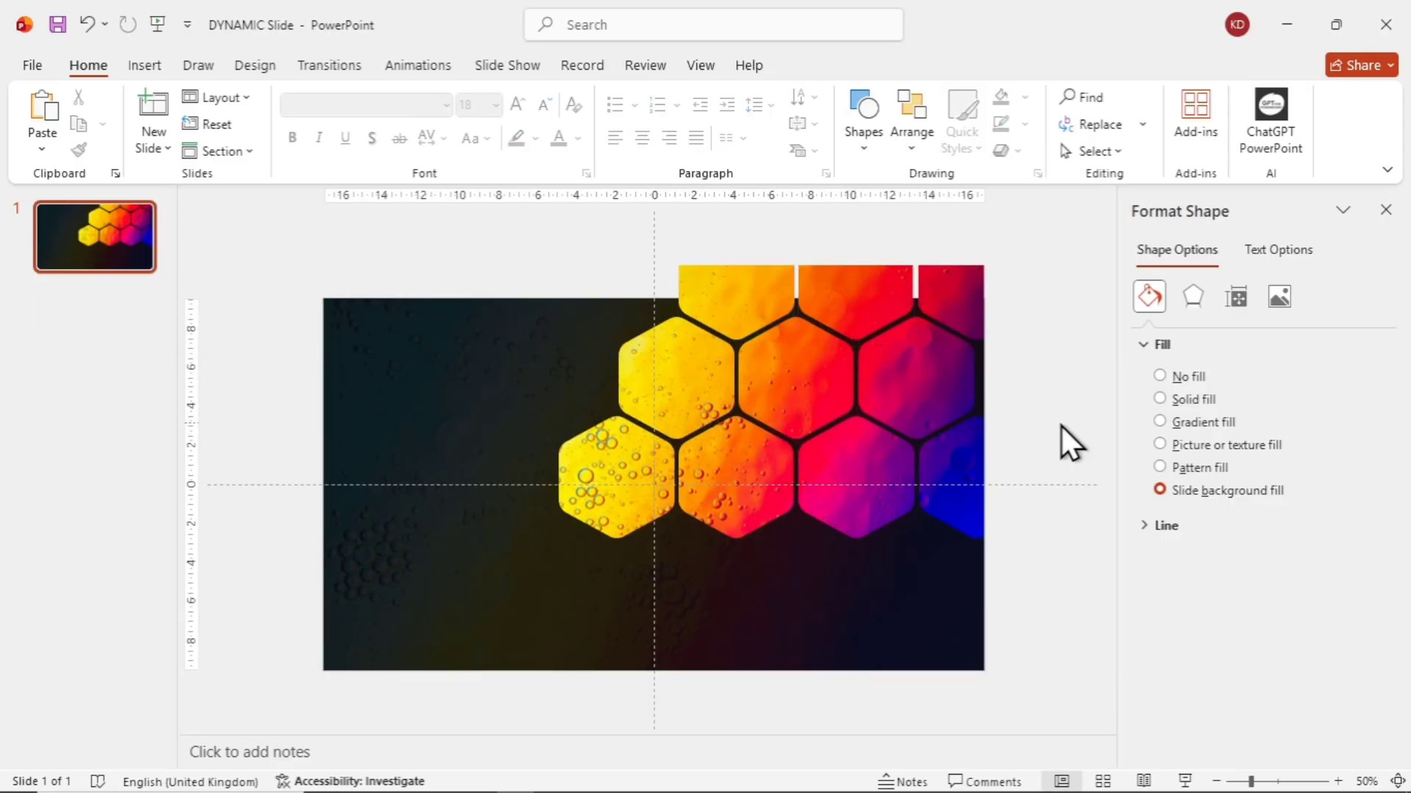
- Duplicate the three-hexagon row above the four-hexagon row and nest the copy directly below that four-hexagon row
left_click_drag(705, 385, 807, 373)
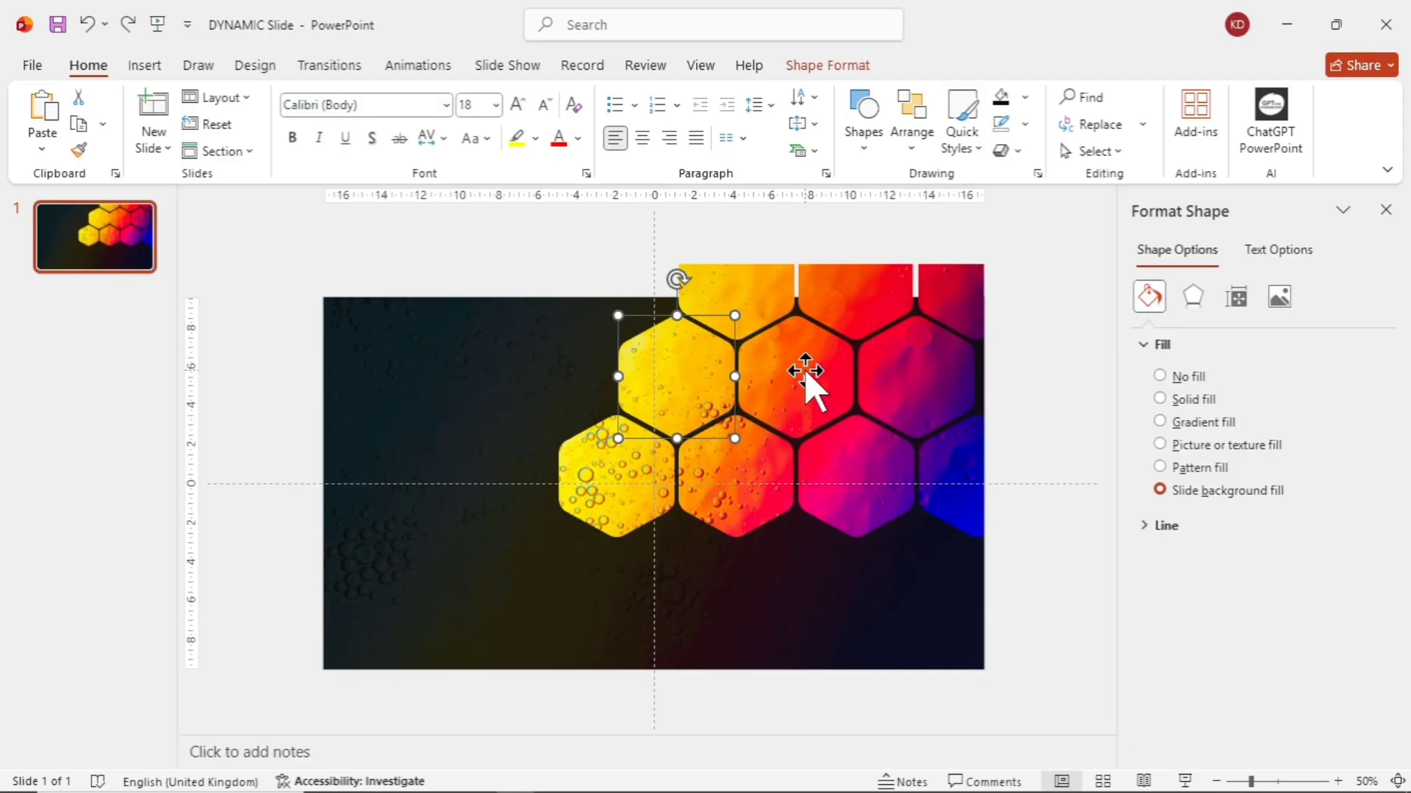
left_click(806, 371, "shift")
left_click(894, 368, "shift")
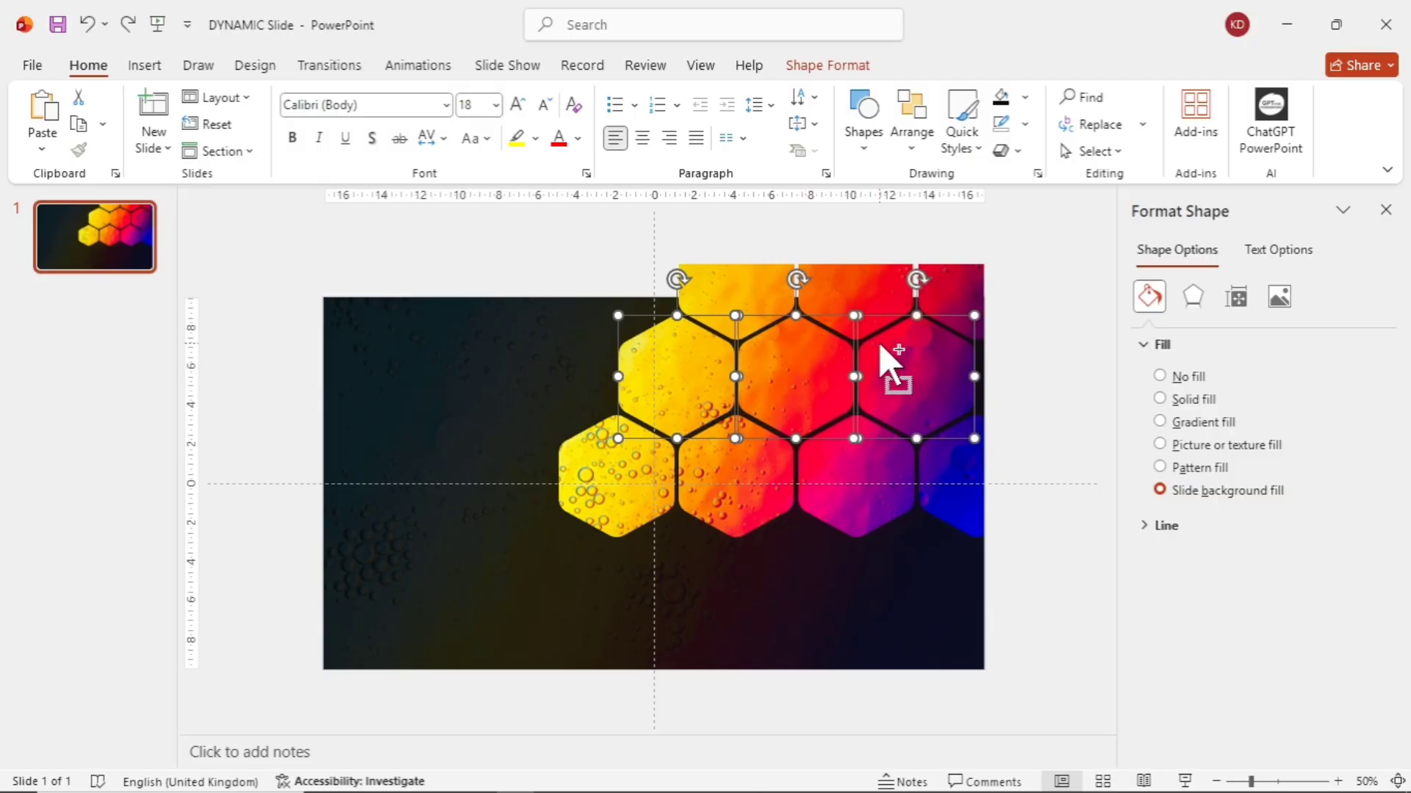
left_click(880, 345, "ctrl")
left_click(881, 356, "ctrl")
left_click_drag(885, 358, 885, 562)
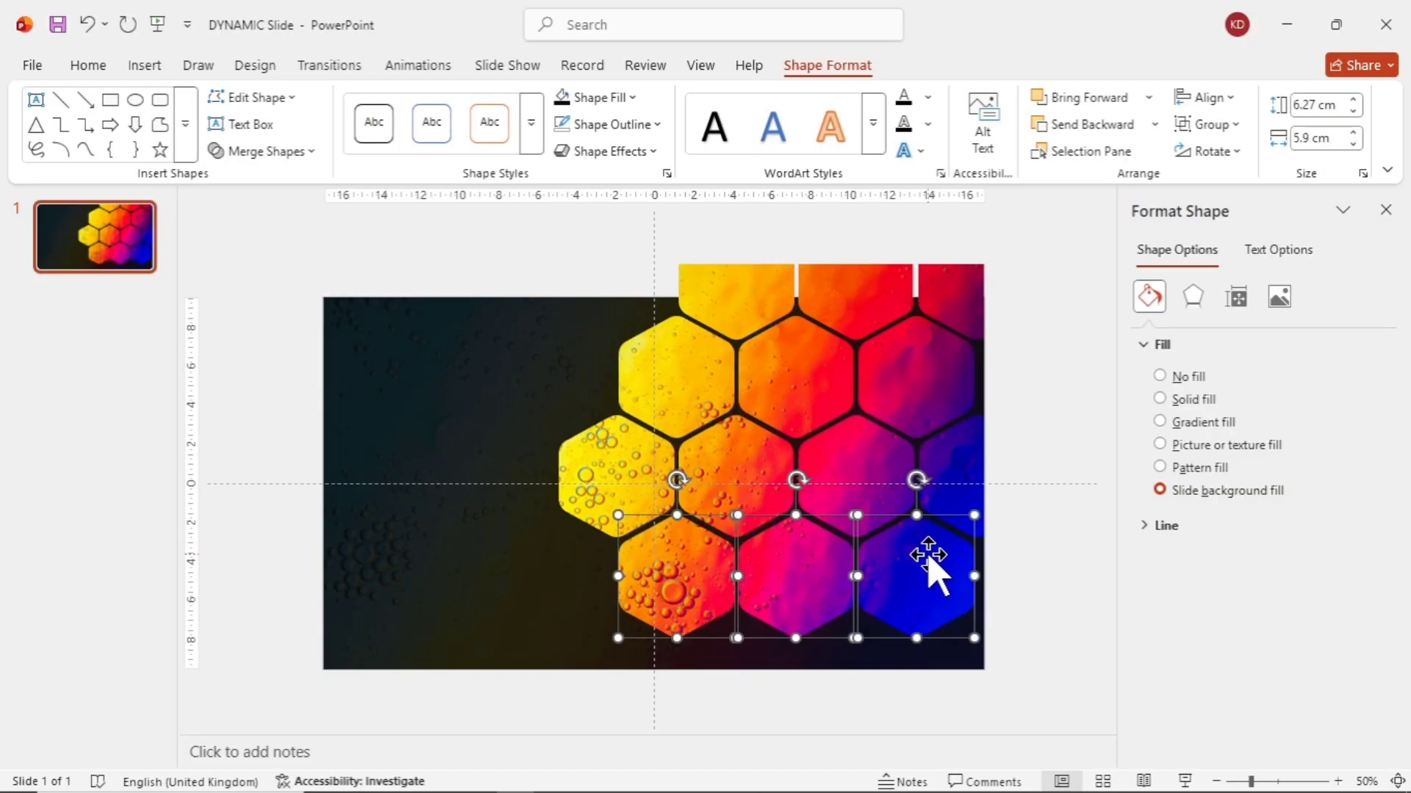
left_click(1015, 537)
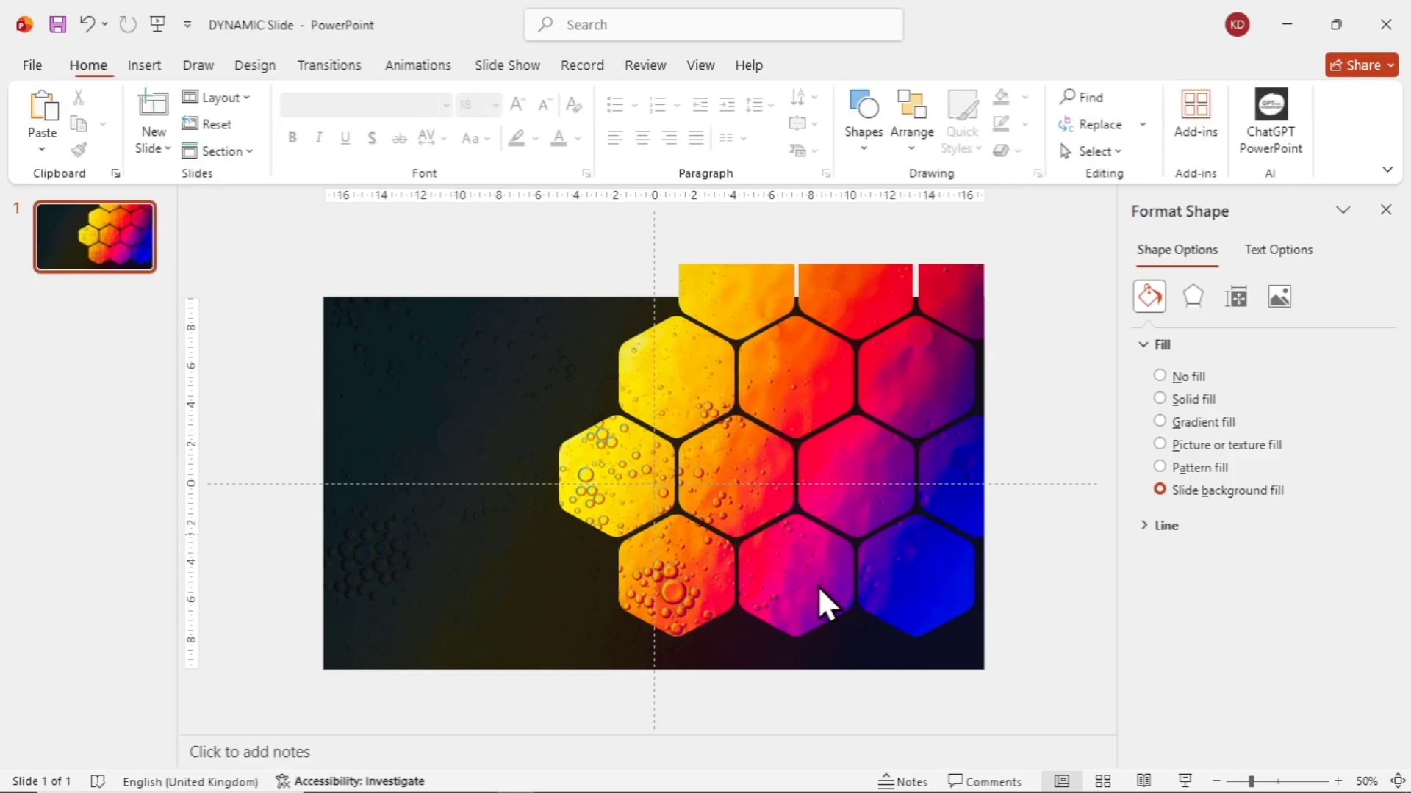
- Duplicate the lower three-hexagon row and nest the copy beneath it, offset half a hexagon right and overlapping the slide's bottom edge
left_click(704, 588)
left_click(787, 580, "ctrl")
left_click(914, 586, "ctrl")
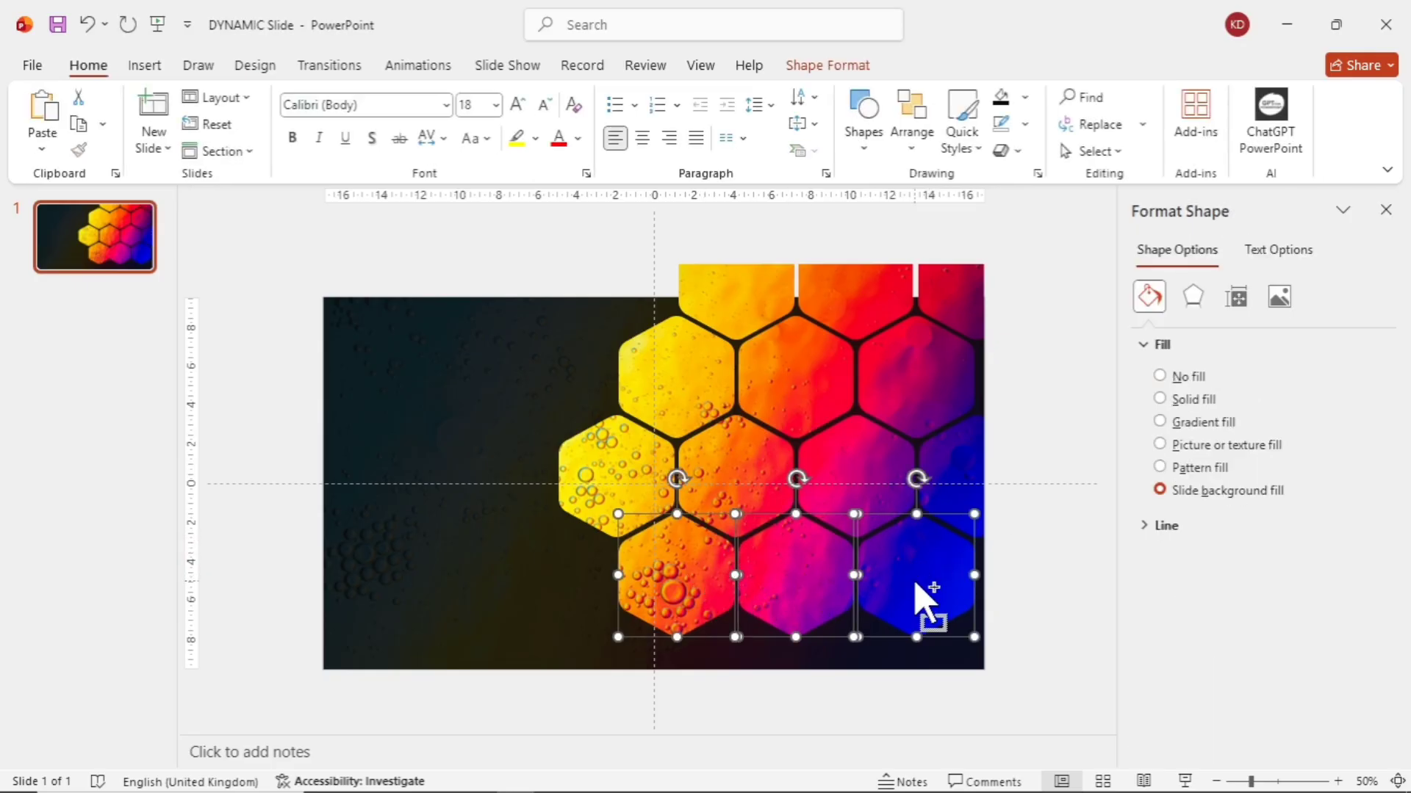
left_click_drag(925, 599, 923, 728)
left_click_drag(819, 676, 886, 623)
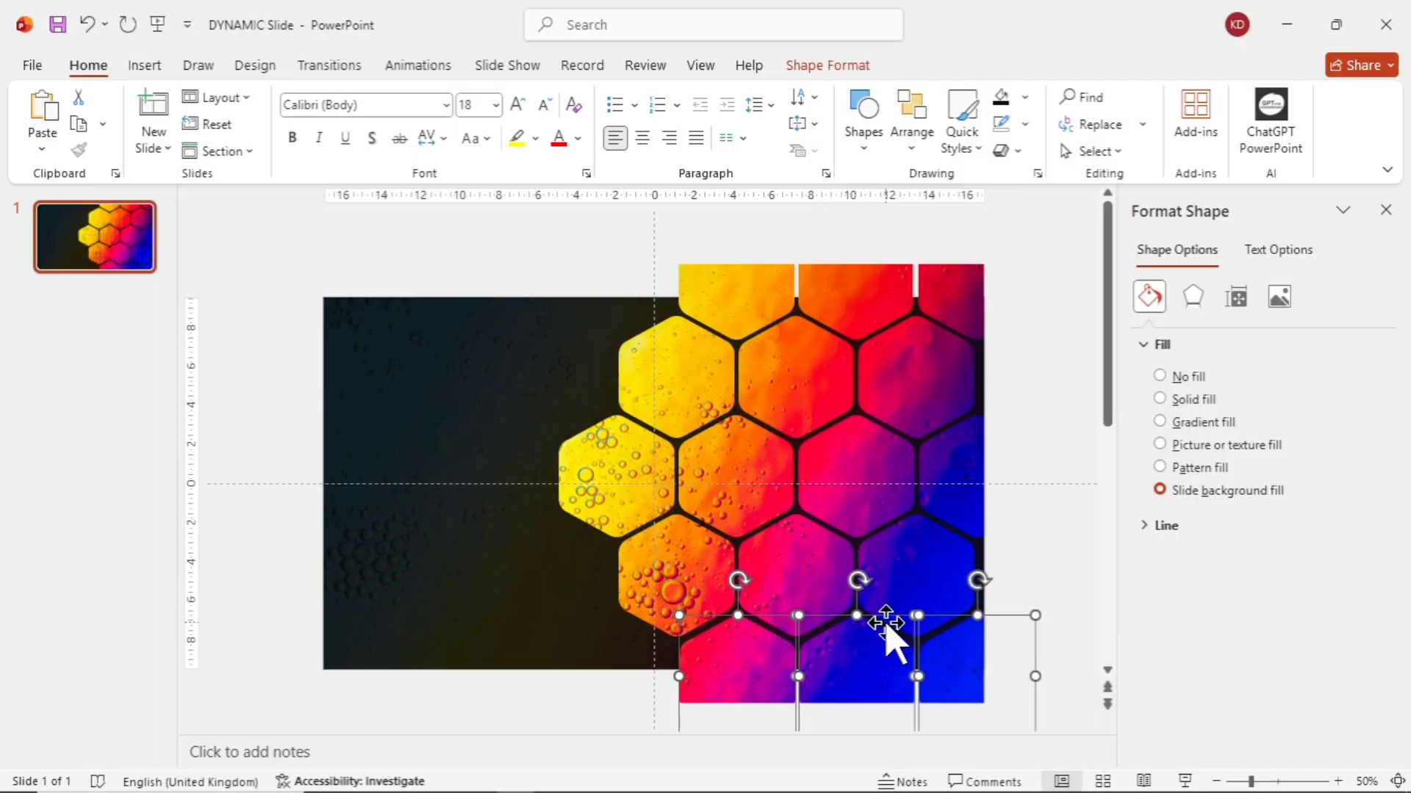
key("Up")
key("Down")
key("ctrl+Up")
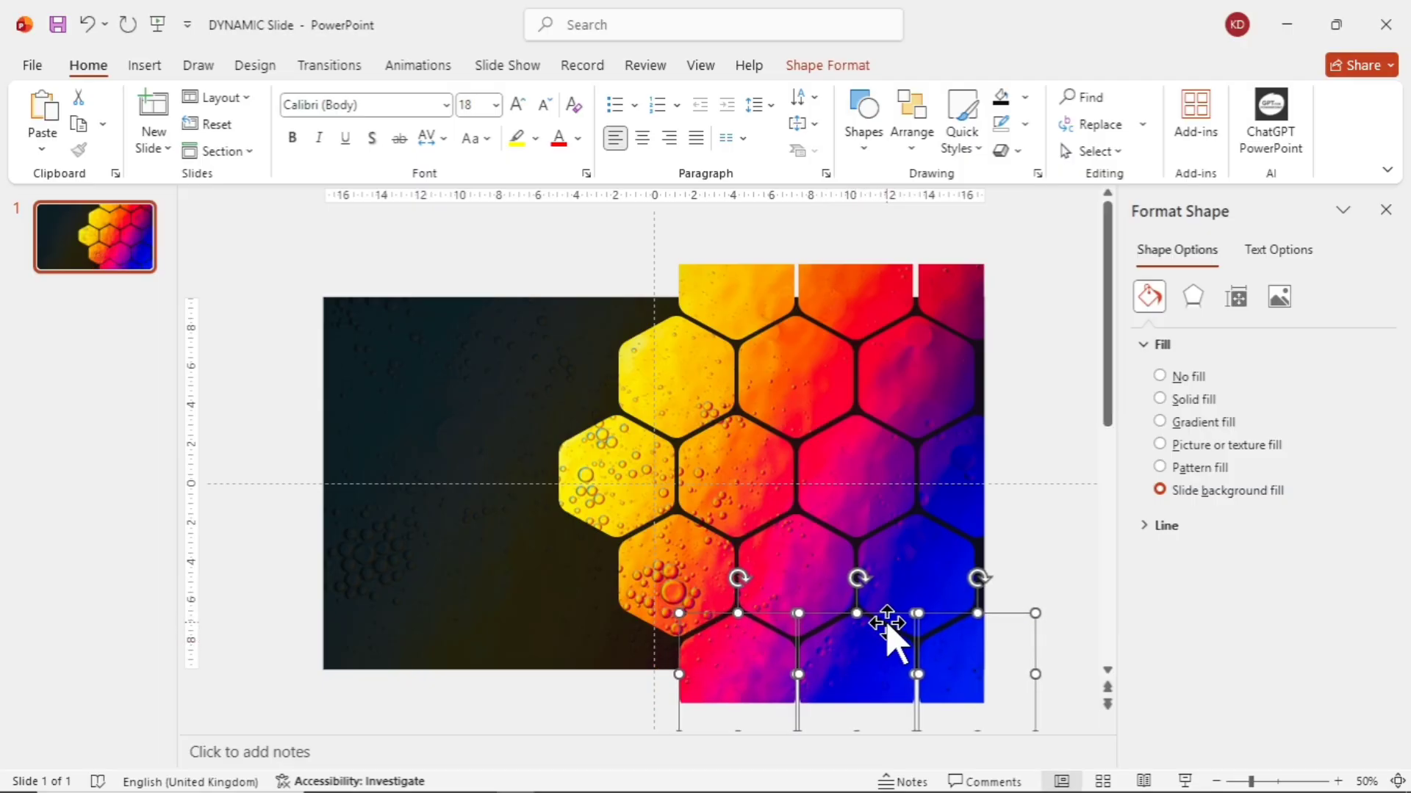
left_click(1045, 535)
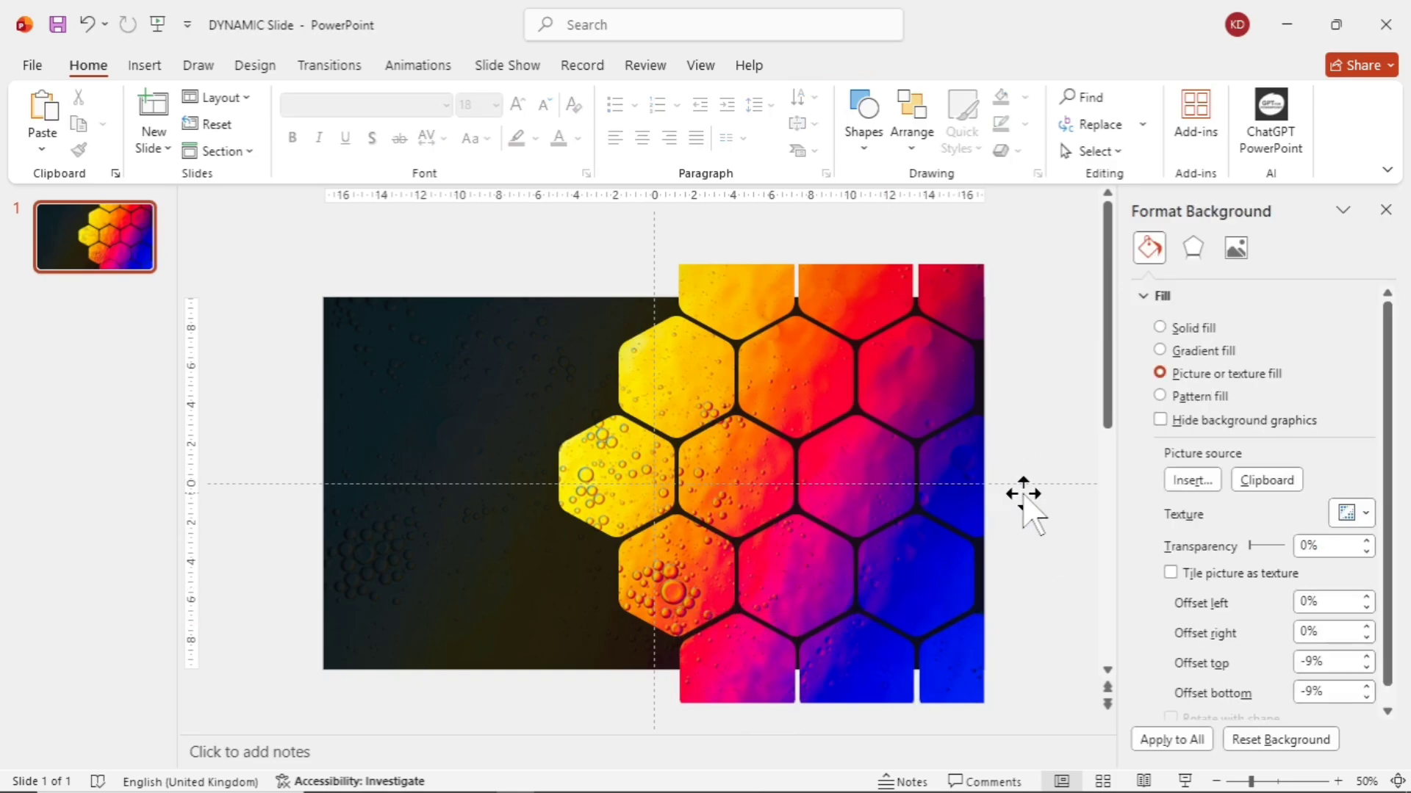
- Group the three hexagons of the top row
left_click(757, 285)
left_click(856, 298, "shift")
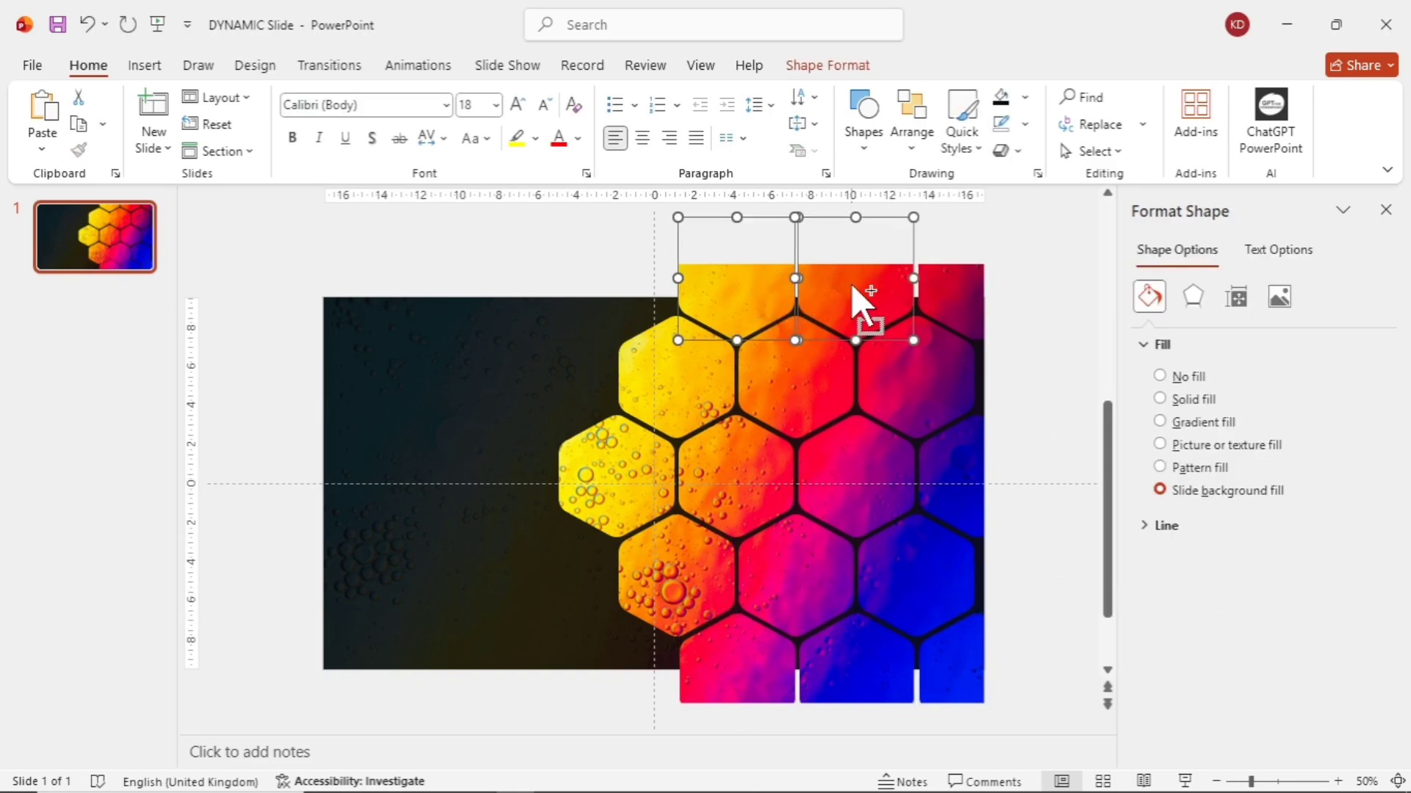
left_click(979, 278, "shift")
key("ctrl+g")
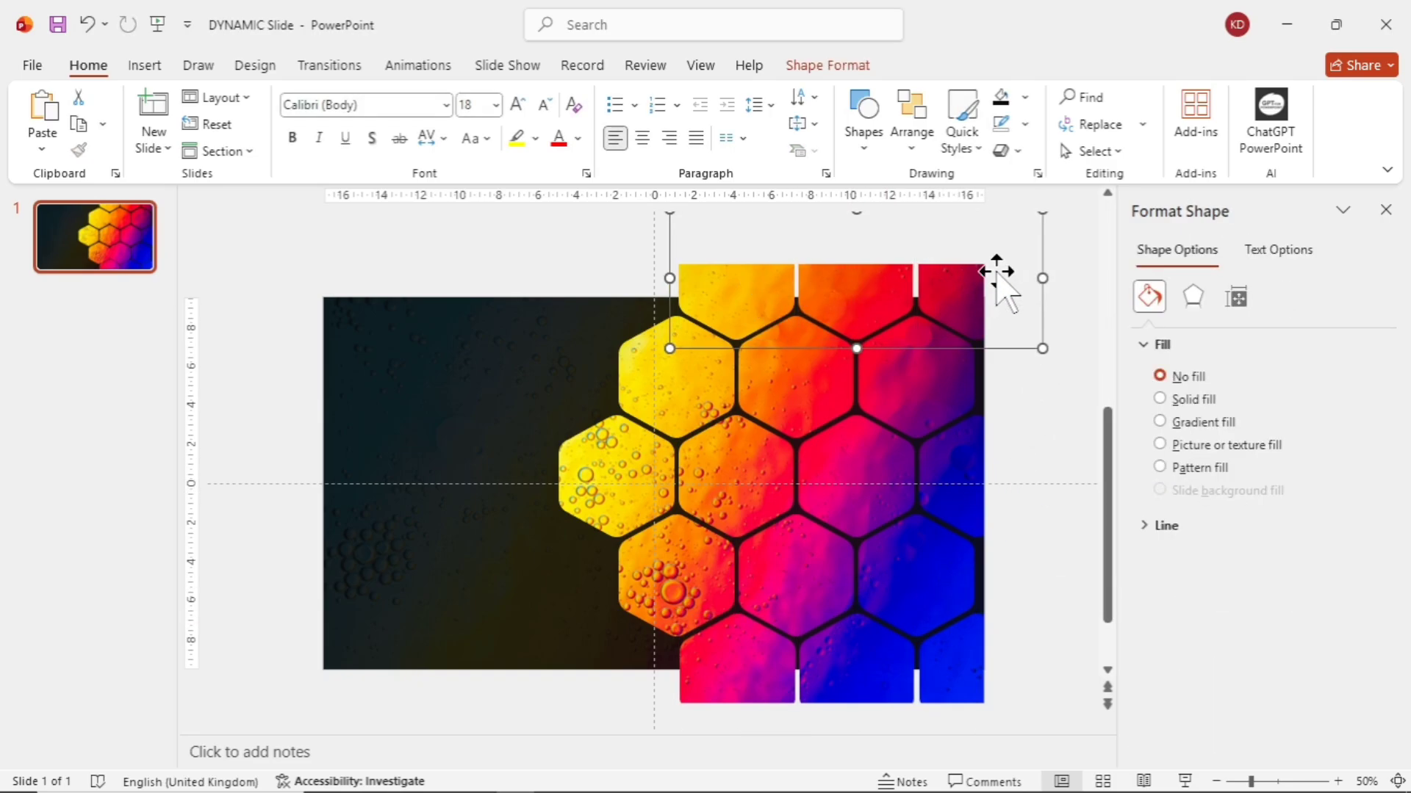
- Group the three hexagons of the second row
left_click(709, 378)
left_click(776, 360, "shift")
left_click(923, 372, "shift")
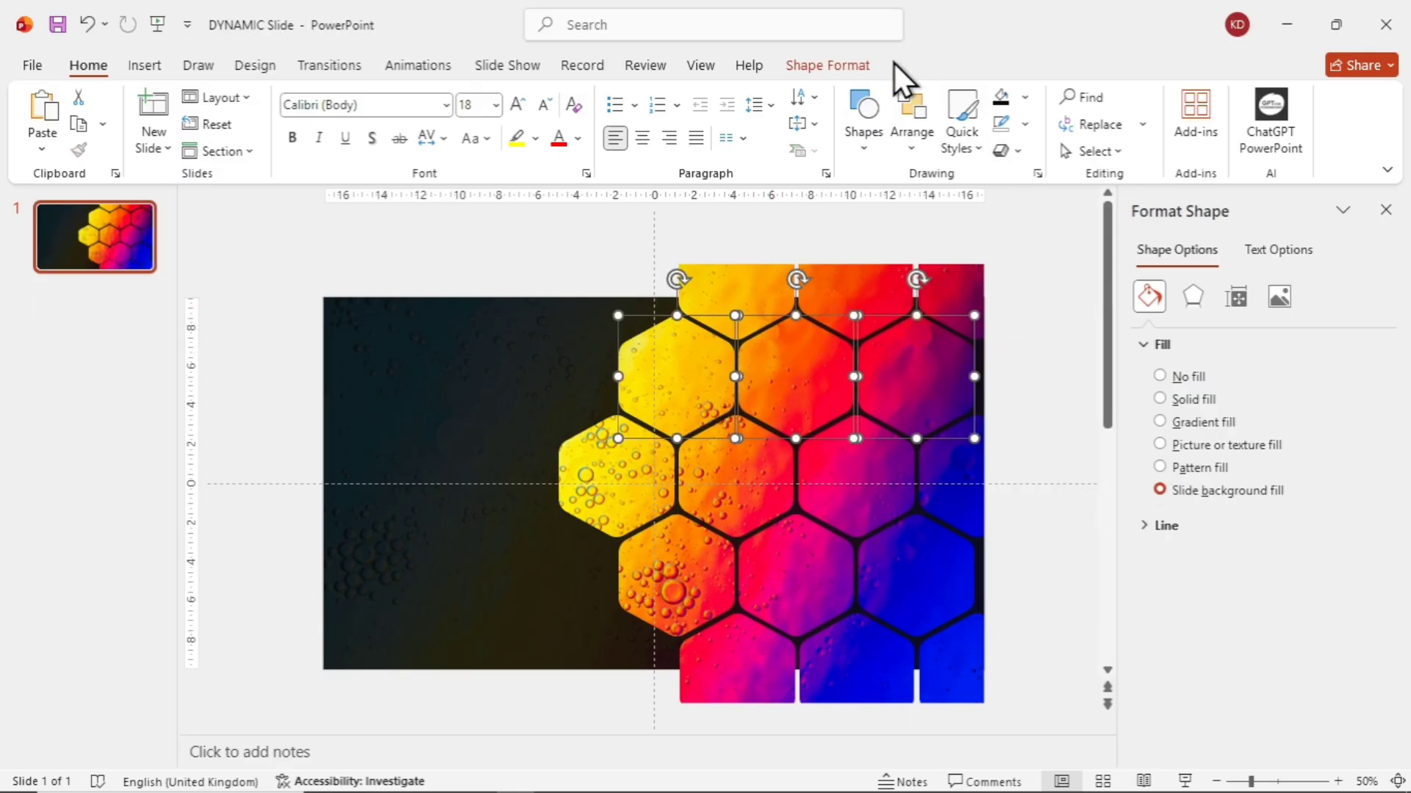
left_click(834, 63)
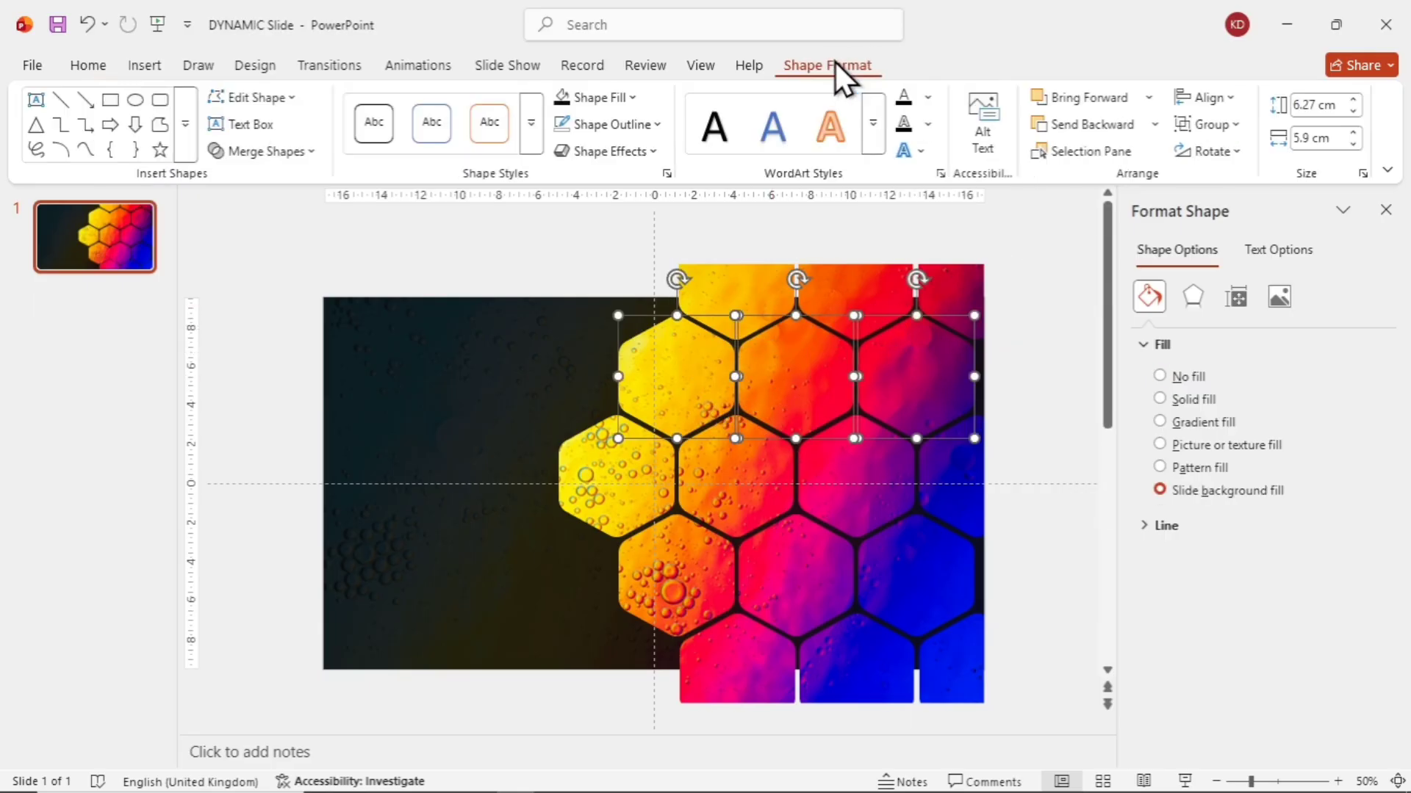
left_click(1233, 126)
left_click(1234, 156)
left_click(1056, 282)
- Group the four hexagons of the middle row
left_click(621, 474)
left_click(765, 483, "shift")
left_click(856, 474, "shift")
left_click(975, 463, "shift")
key("ctrl+g")
- Group the three hexagons of the fourth row, and group those of the bottom row separately
left_click(727, 591)
left_click(811, 585, "shift")
left_click(907, 582, "shift")
key("ctrl+g")
left_click(756, 664)
left_click(845, 667, "ctrl")
left_click(935, 668, "ctrl")
key("ctrl+g")
- Check that each of the five hexagon rows is selectable as its own group
left_click(717, 308)
left_click(680, 390)
left_click(701, 474)
left_click(768, 577)
left_click(847, 656)
left_click(521, 244)
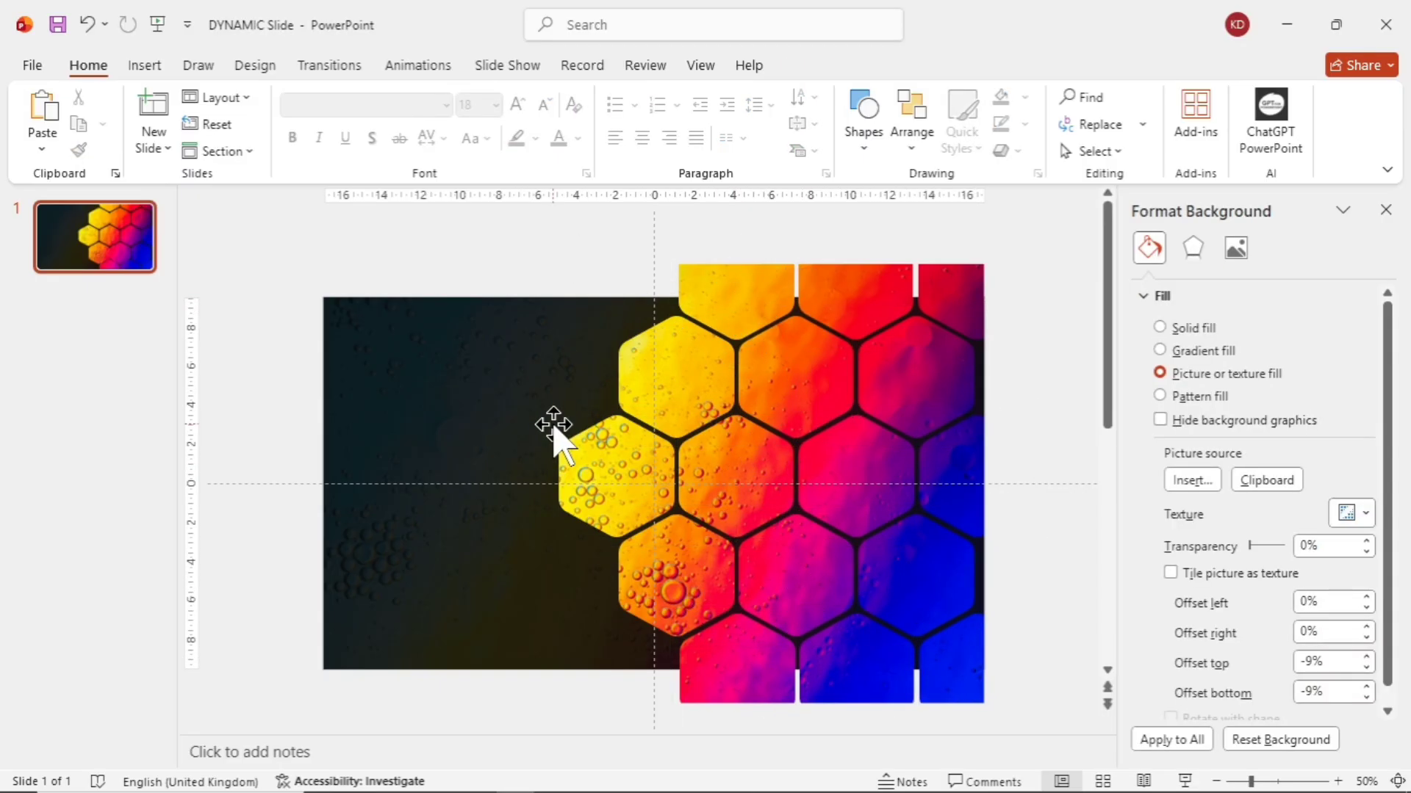
- Add a text box reading "Your Title" in Montserrat 46 on the dark left part of the slide
left_click(147, 70)
left_click(843, 140)
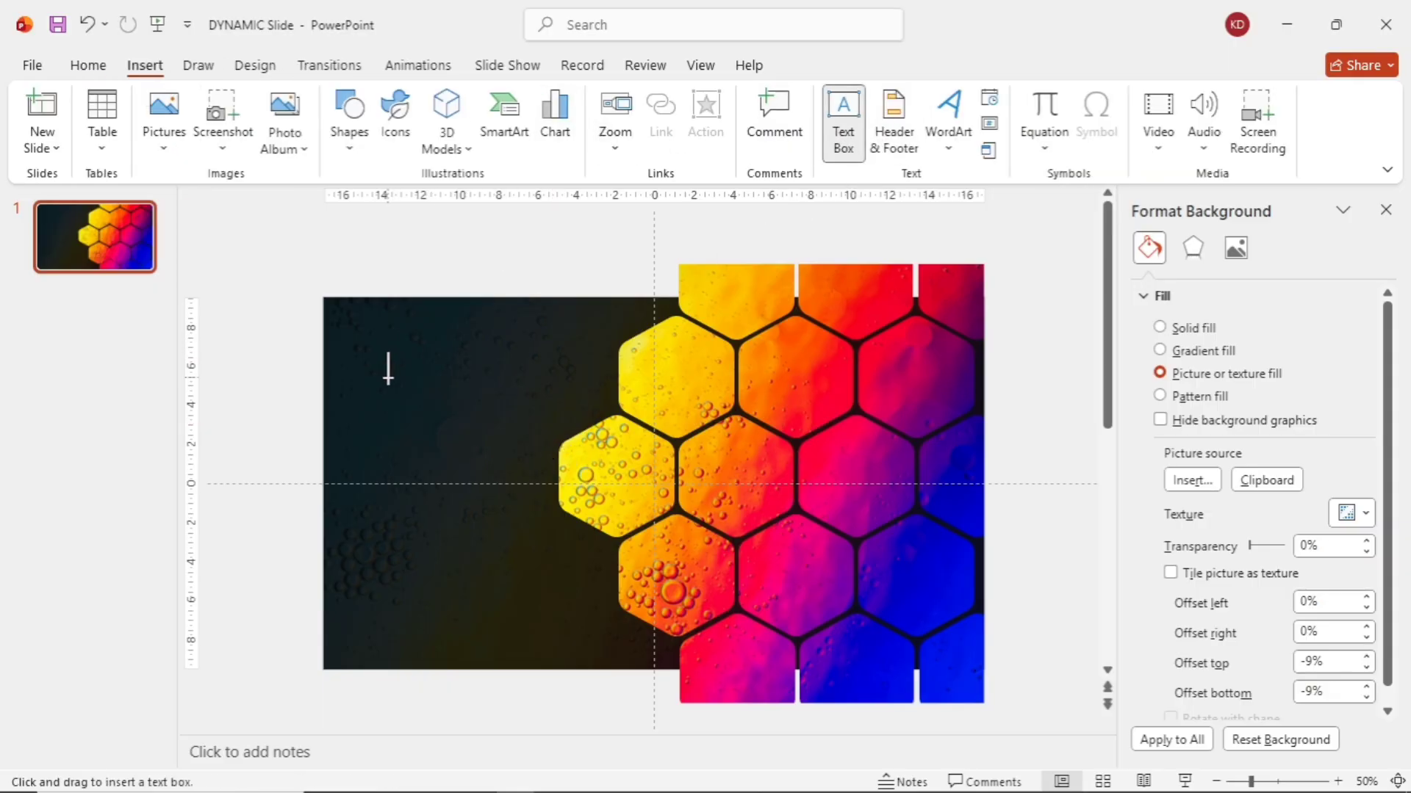
left_click_drag(522, 437, 526, 435)
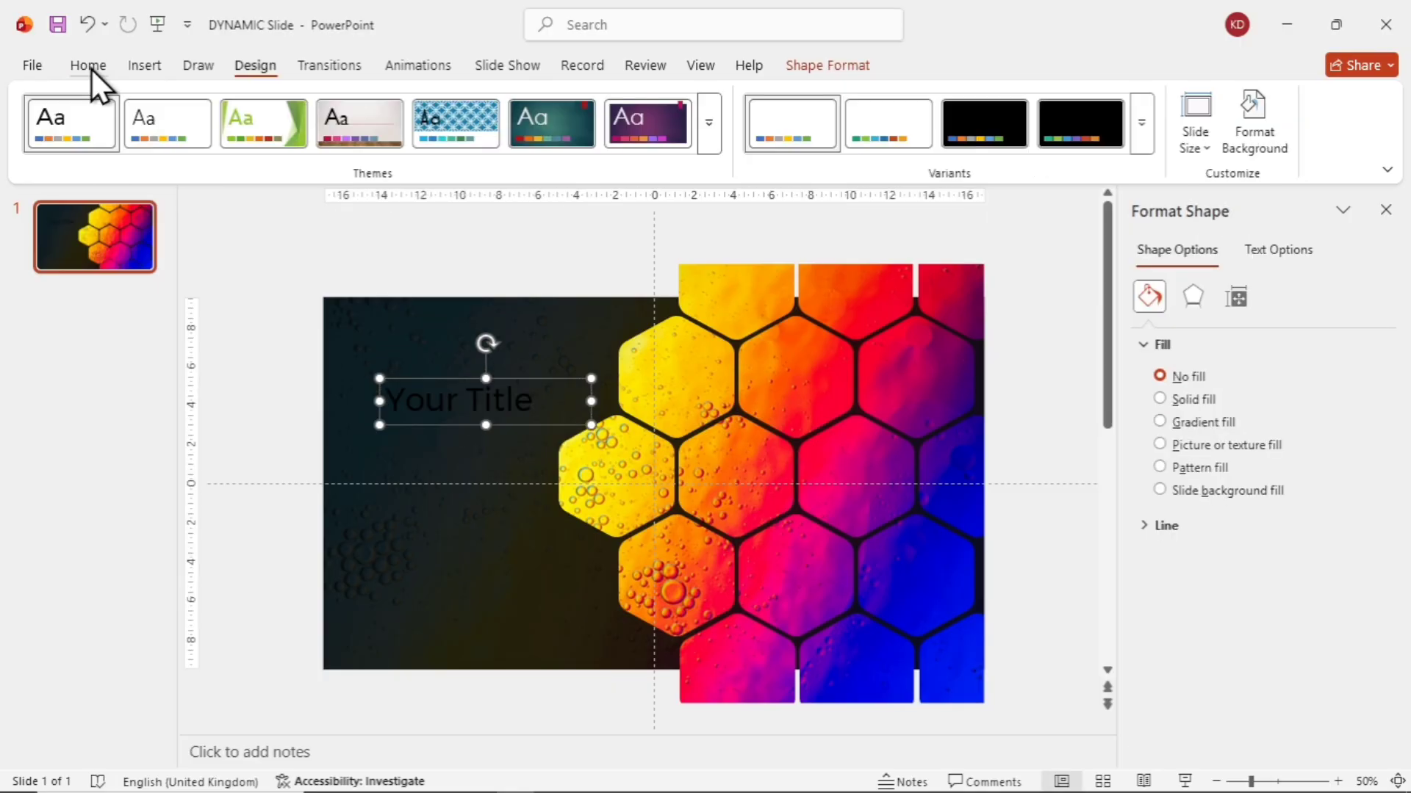
left_click(89, 67)
- Make the "Your Title" text white and bold
left_click_drag(529, 404, 439, 404)
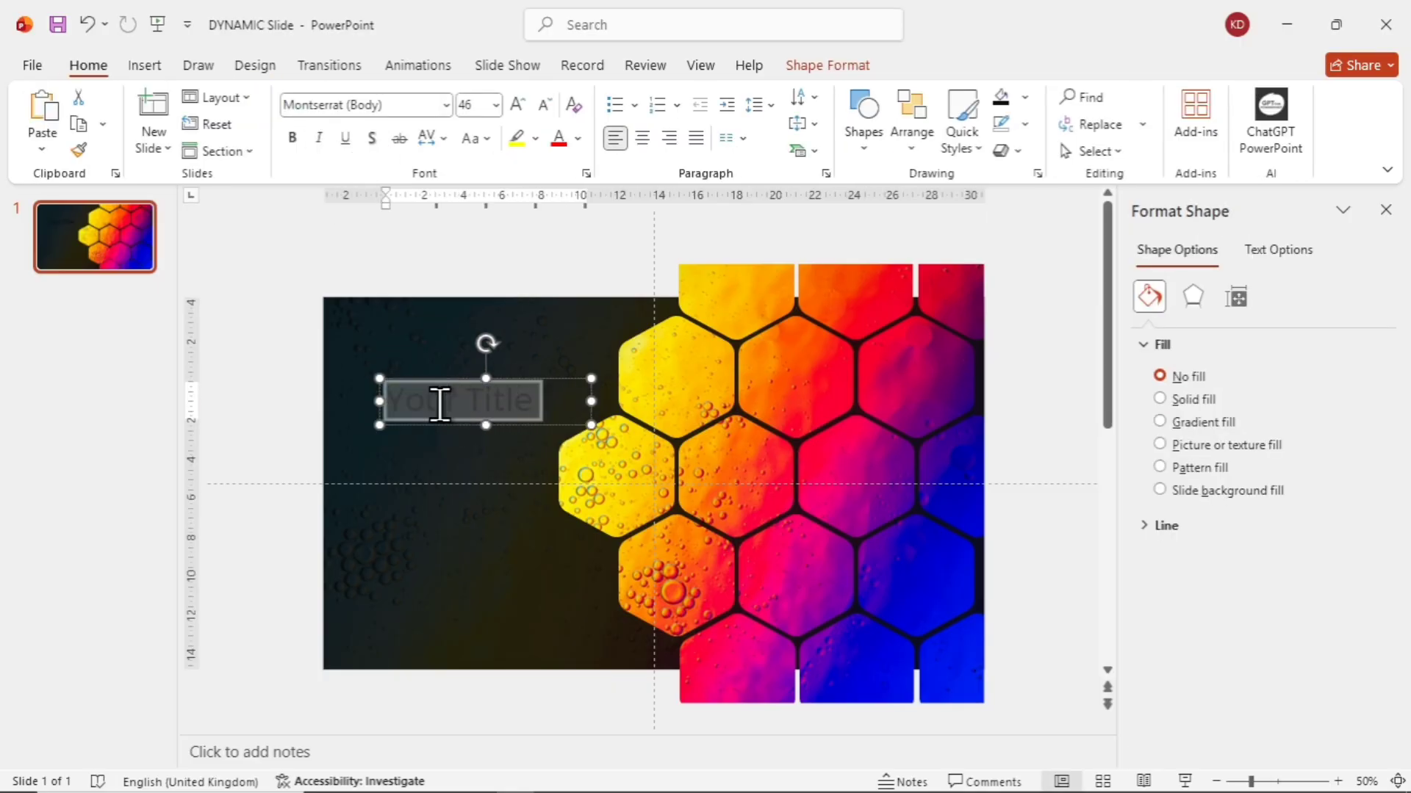
left_click(577, 138)
left_click(560, 238)
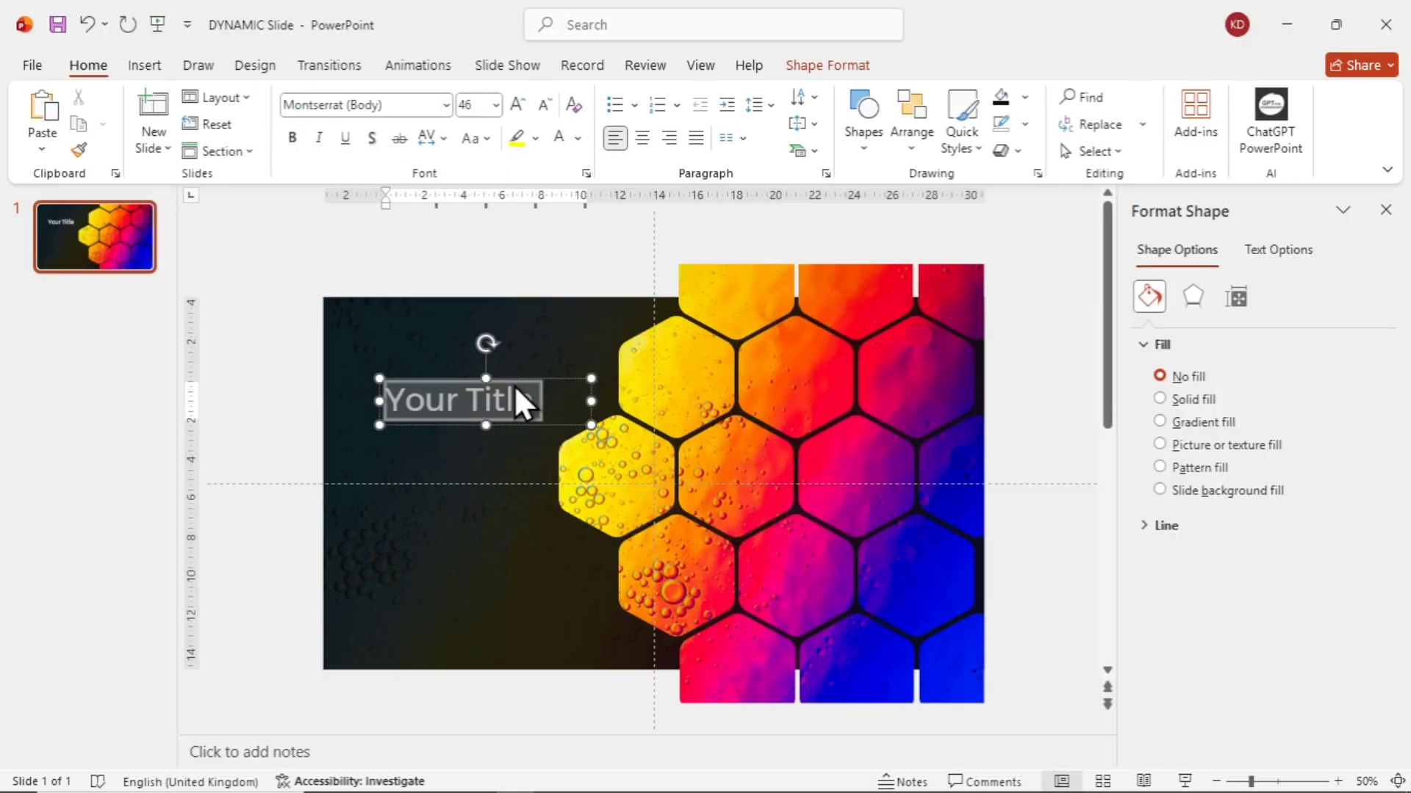
left_click(294, 144)
left_click(473, 267)
- Add a small white Lorem ipsum paragraph, justified in Montserrat, and place it directly below the title
left_click_drag(374, 427, 523, 586)
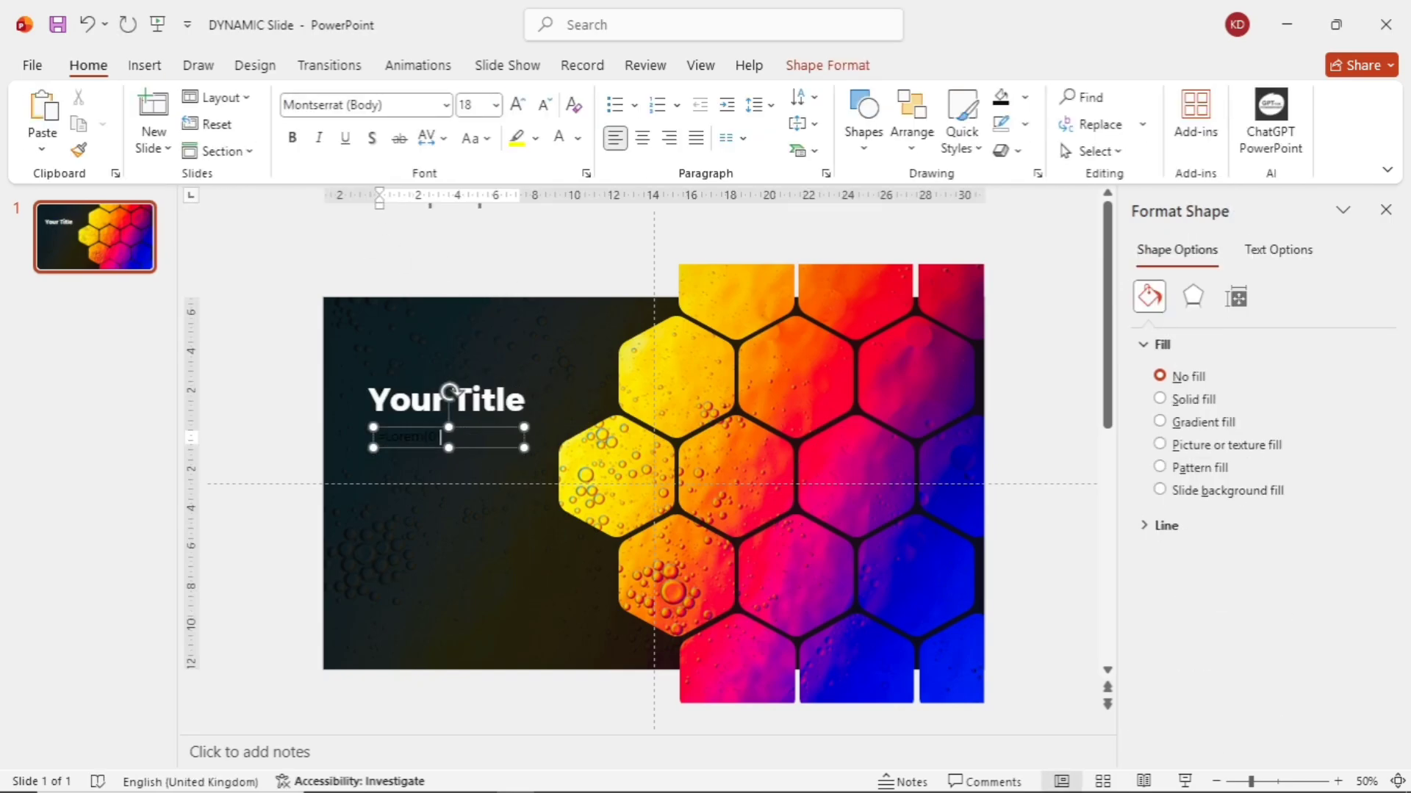
left_click(566, 141)
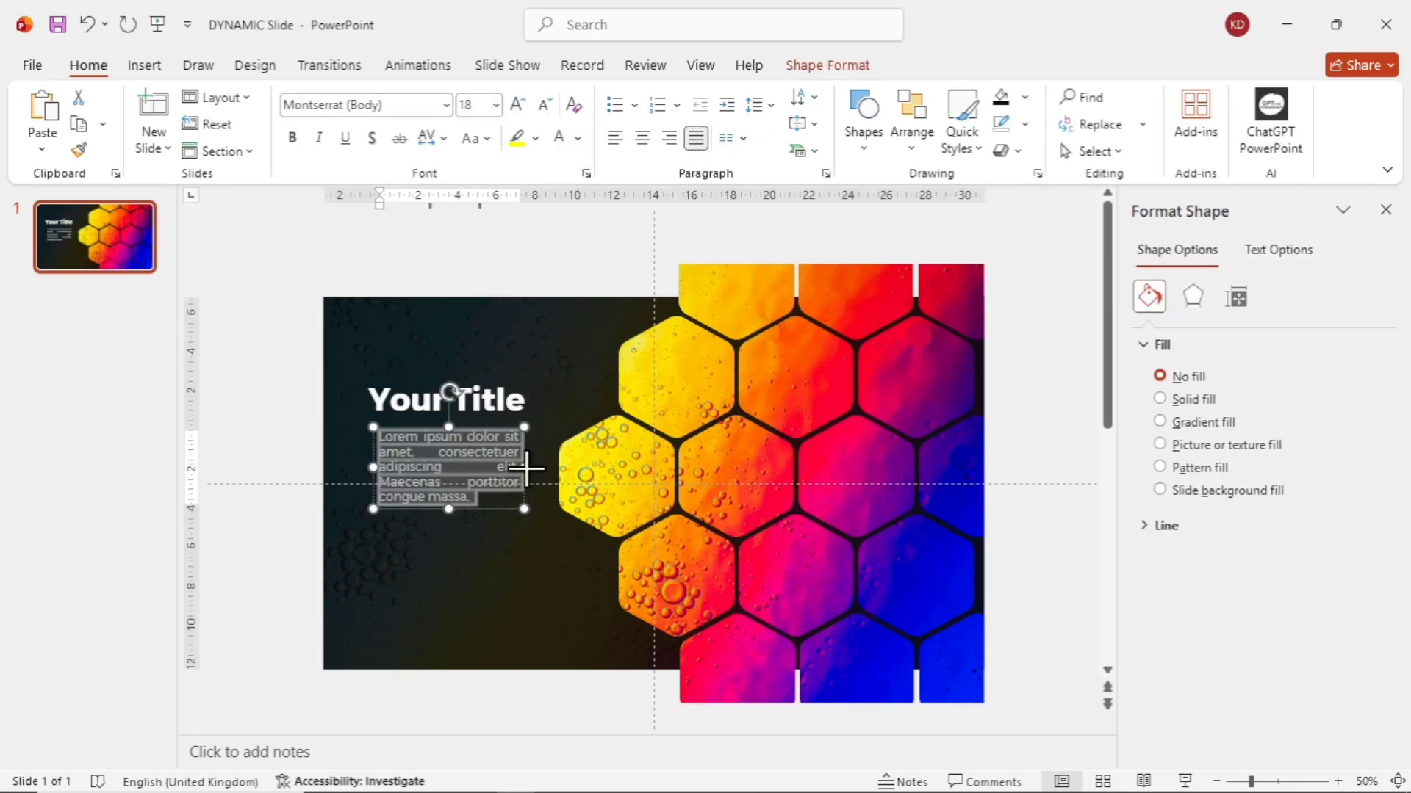
left_click(545, 105)
left_click(544, 104)
left_click(498, 429)
left_click_drag(498, 429, 493, 434)
left_click(611, 284)
- Apply the Fly In animation to the top hexagon row's group and set it to start with previous
left_click(727, 294)
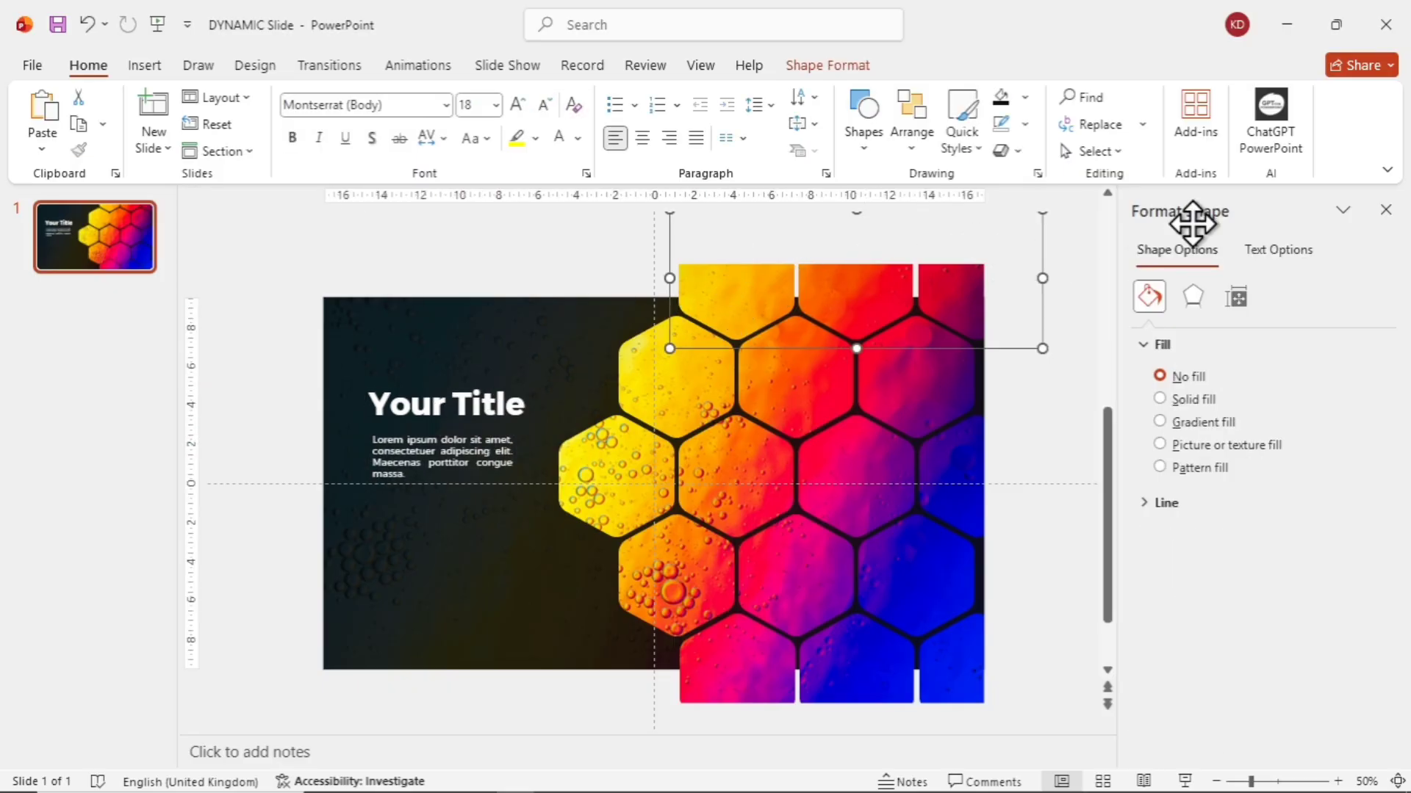
left_click(1386, 210)
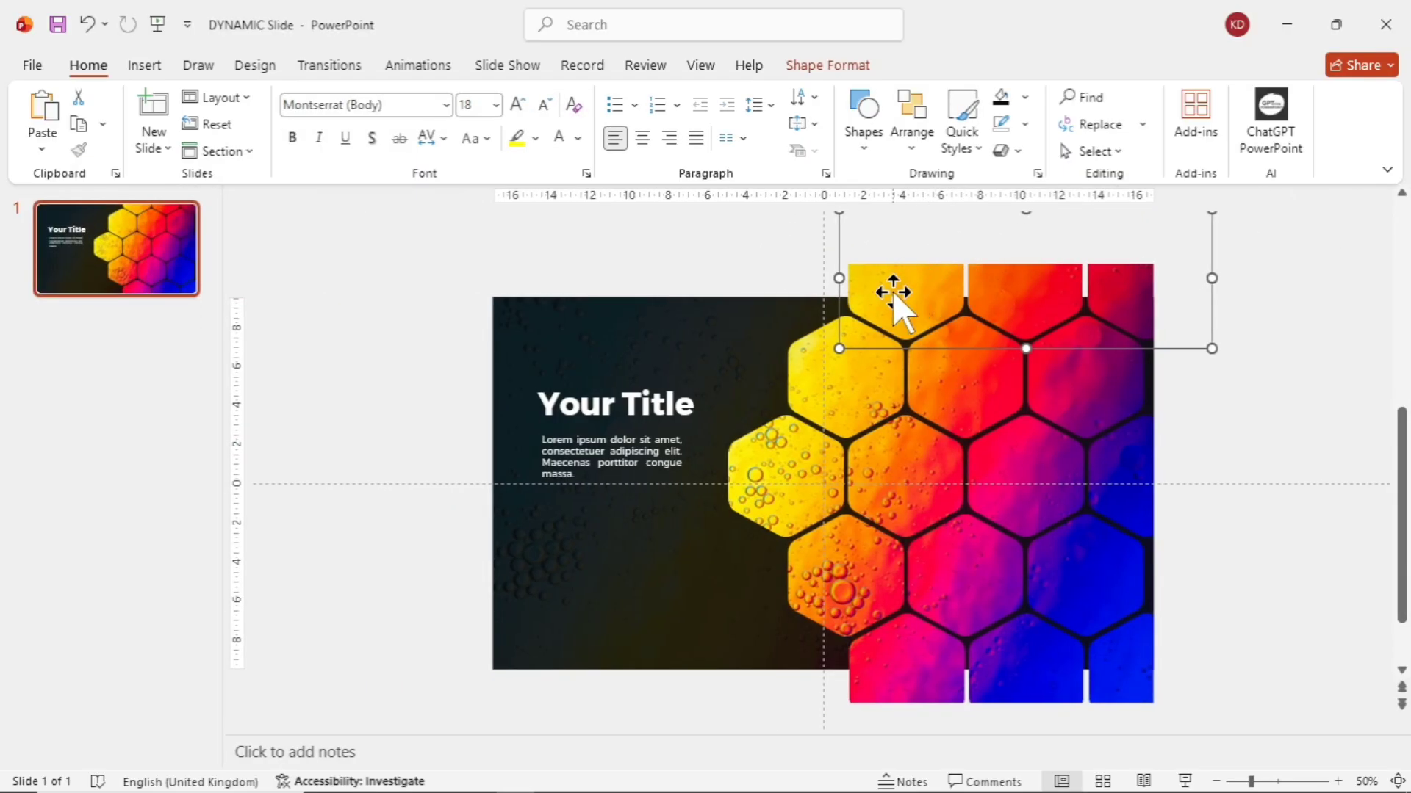
left_click(424, 68)
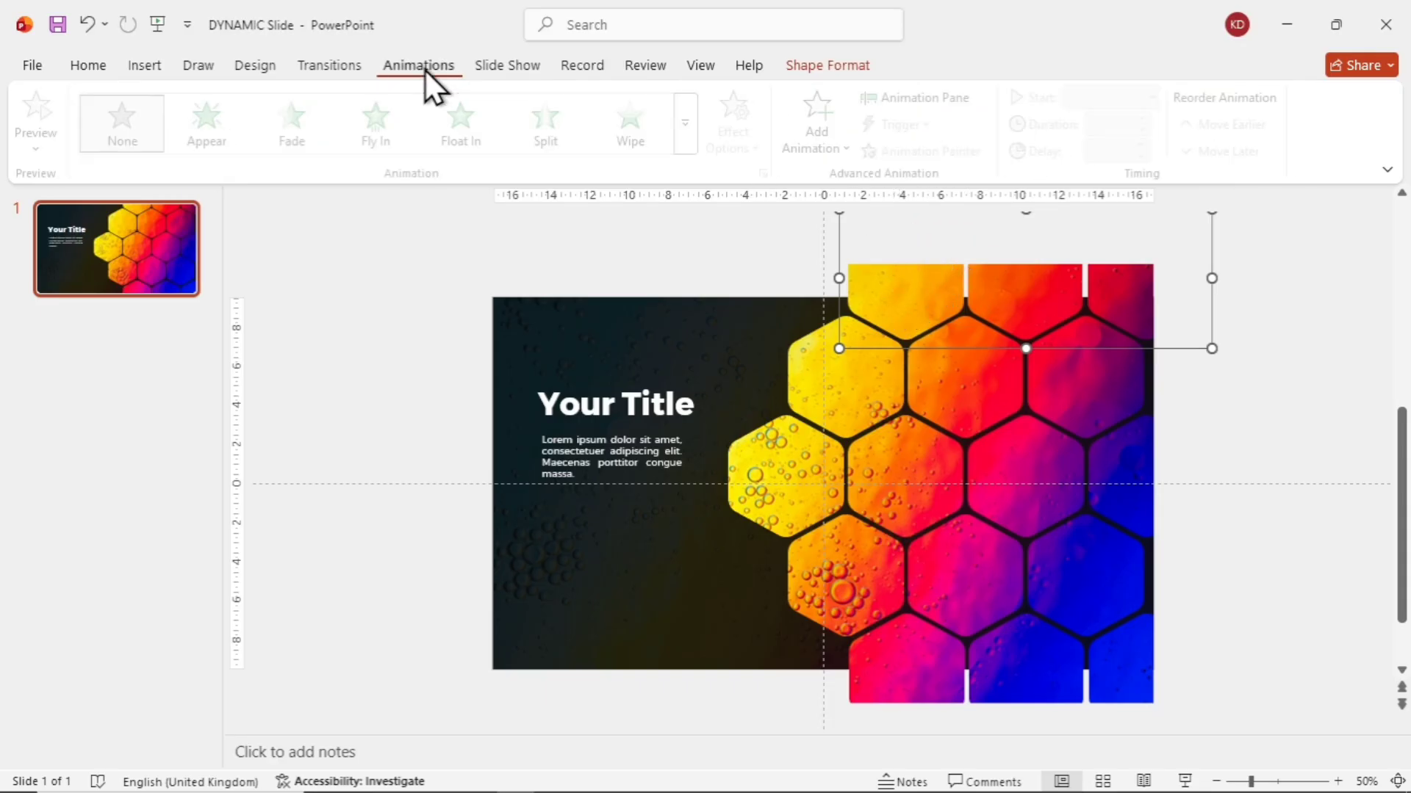
left_click(387, 127)
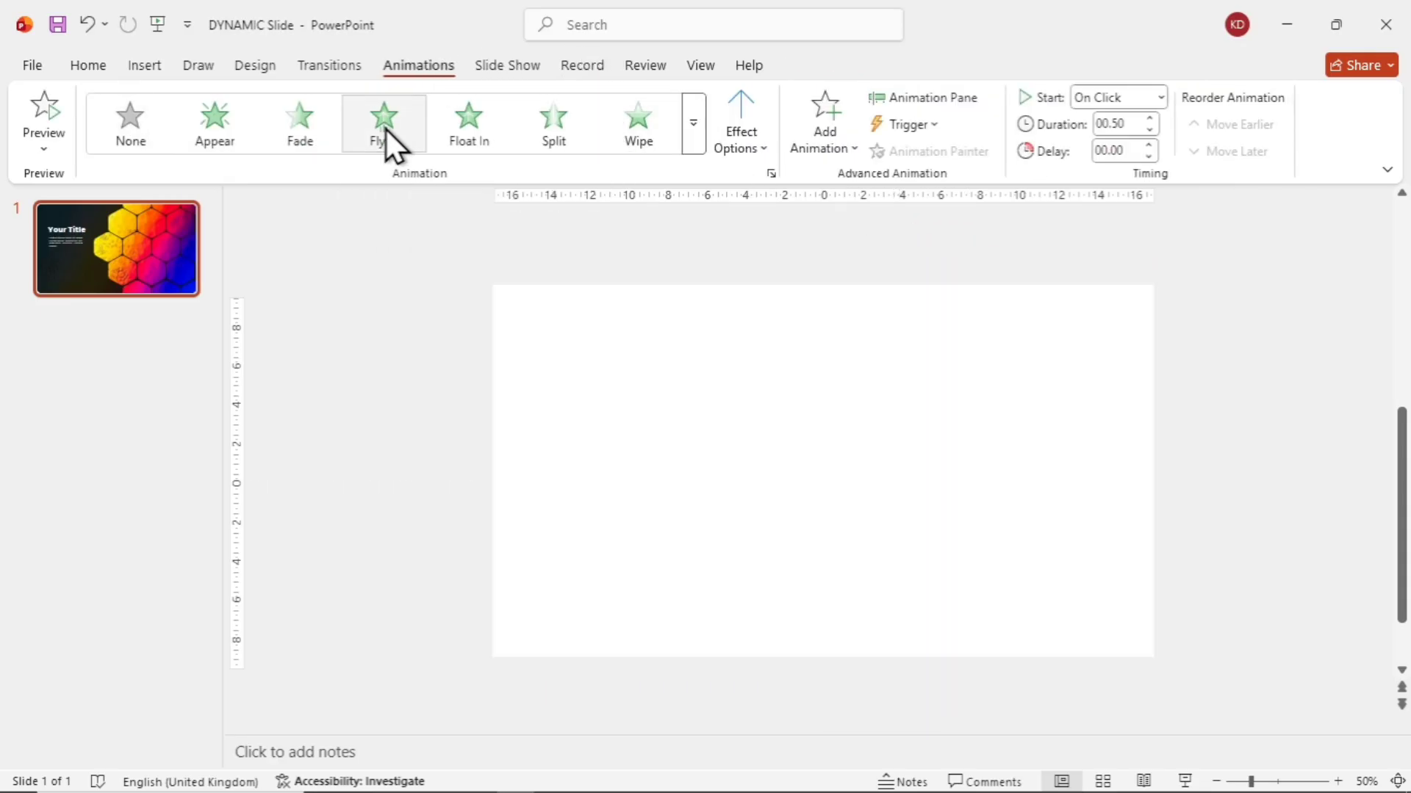
left_click(922, 98)
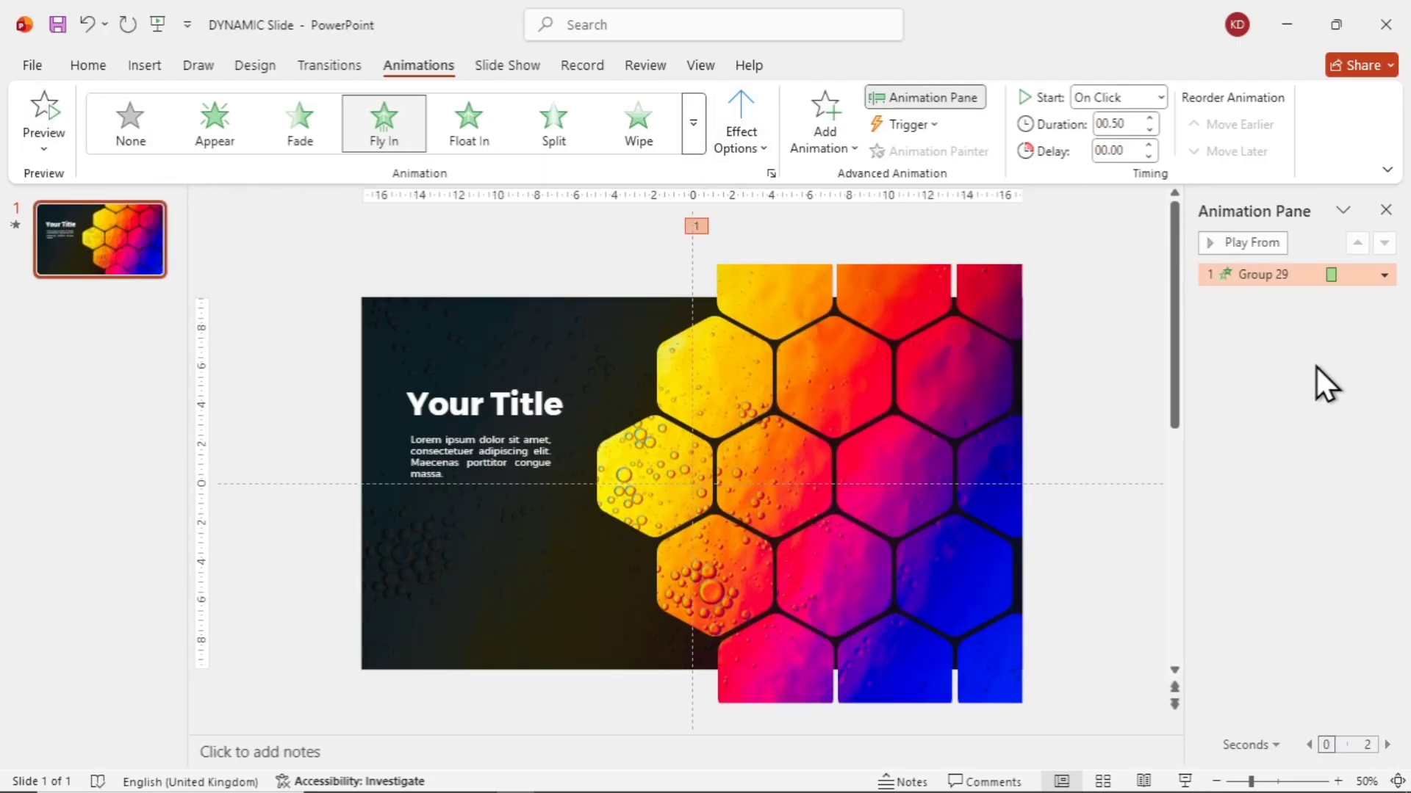
right_click(1282, 278)
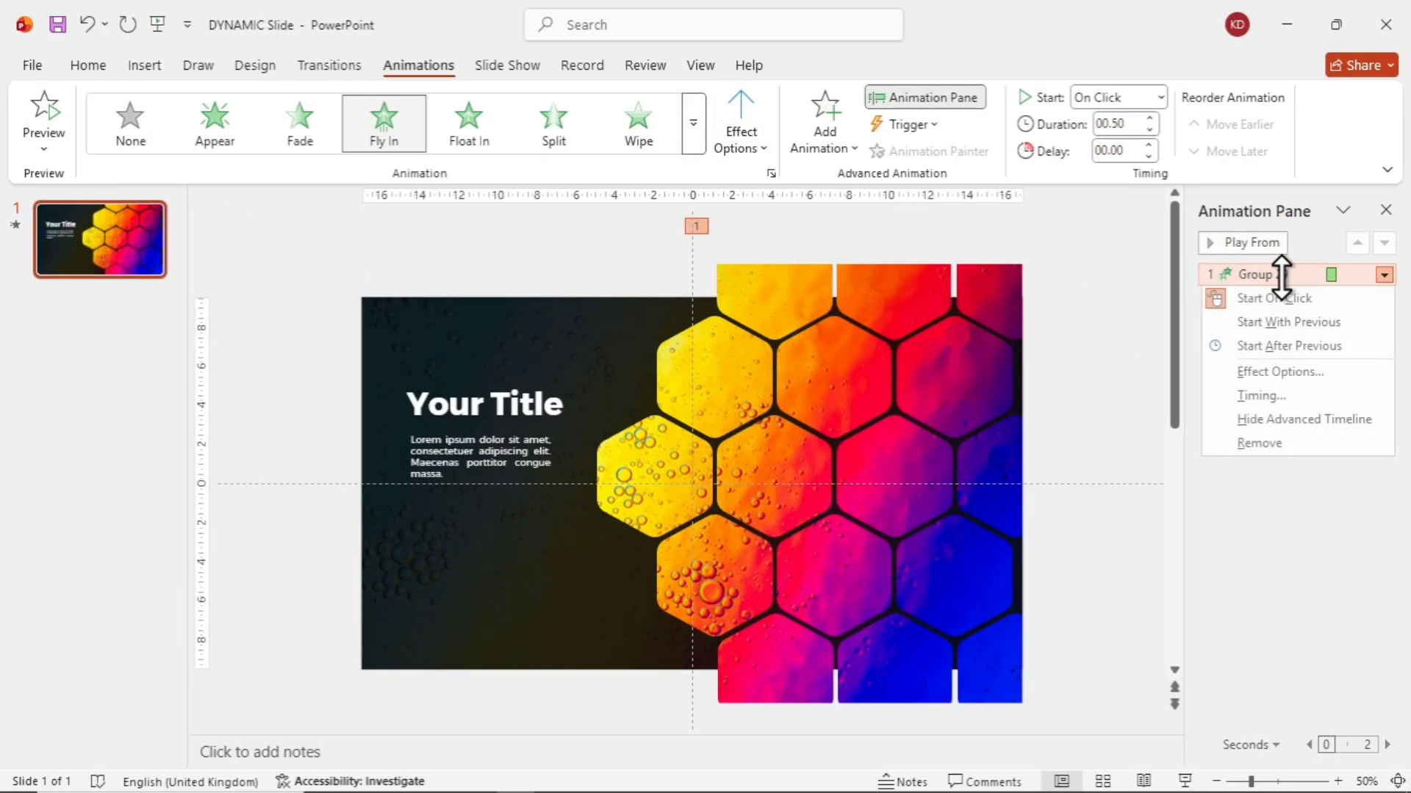
left_click(1282, 322)
- Set the top row's Fly In to 2 seconds, direction From Top, smooth start 0.32 sec and bounce end 1.02 sec
right_click(1285, 285)
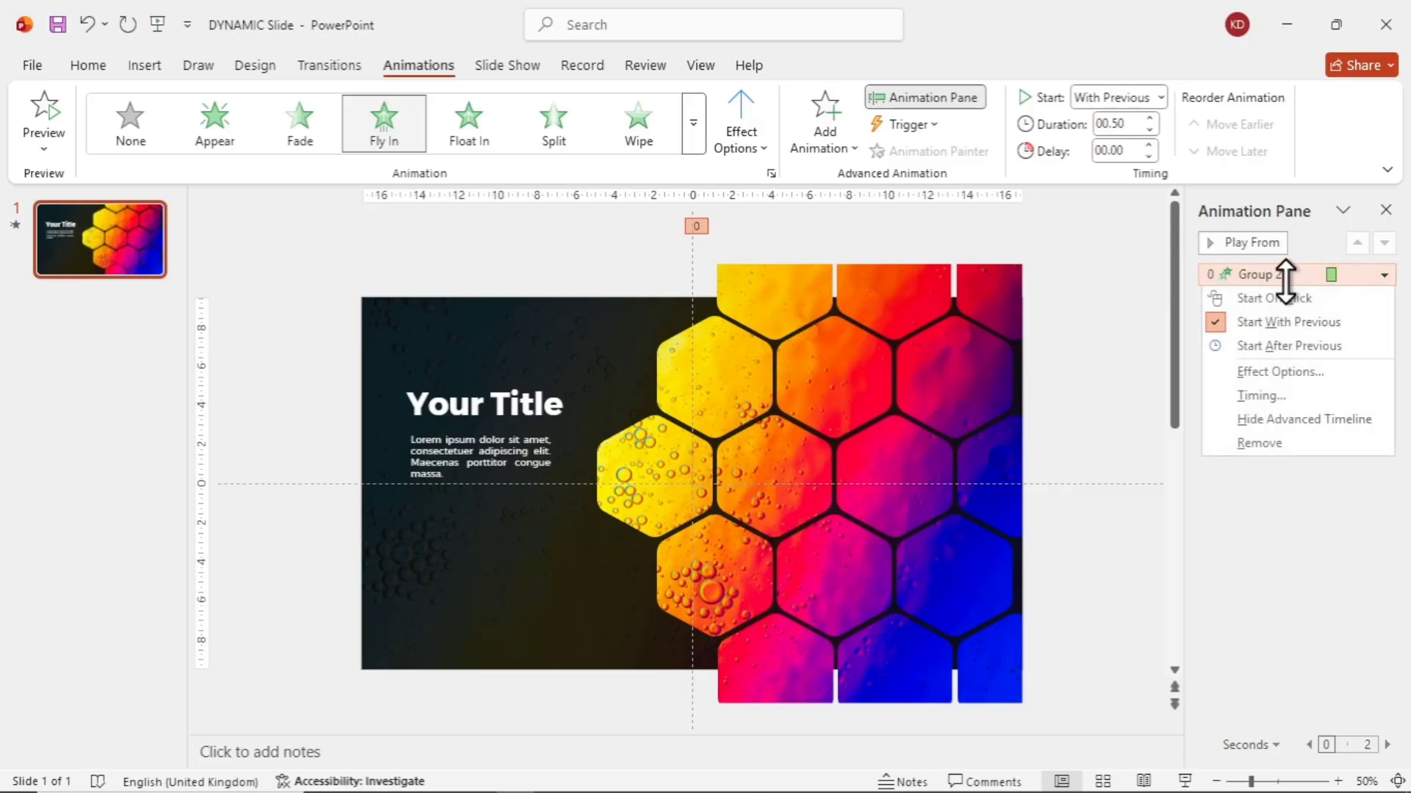
left_click(1284, 372)
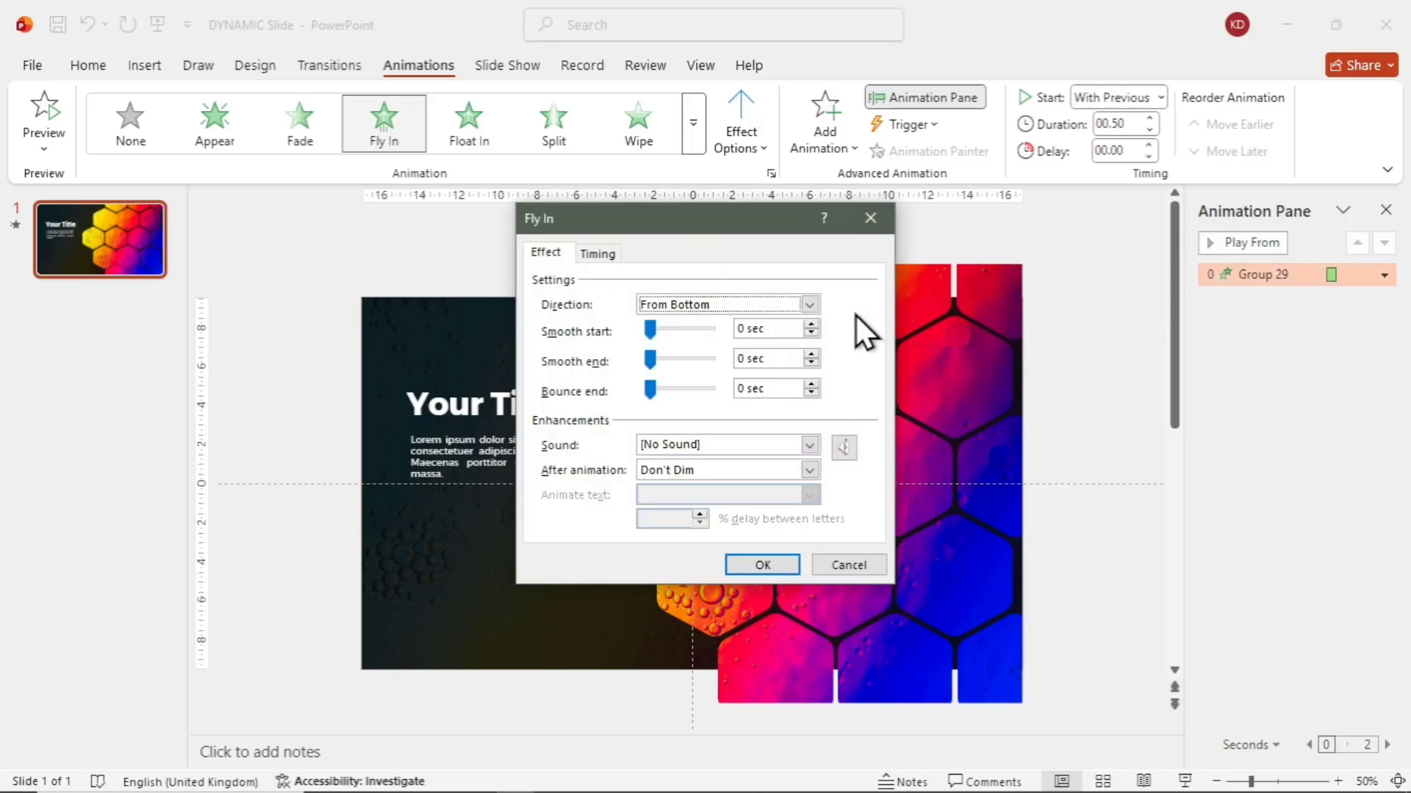
left_click(619, 257)
left_click(762, 334)
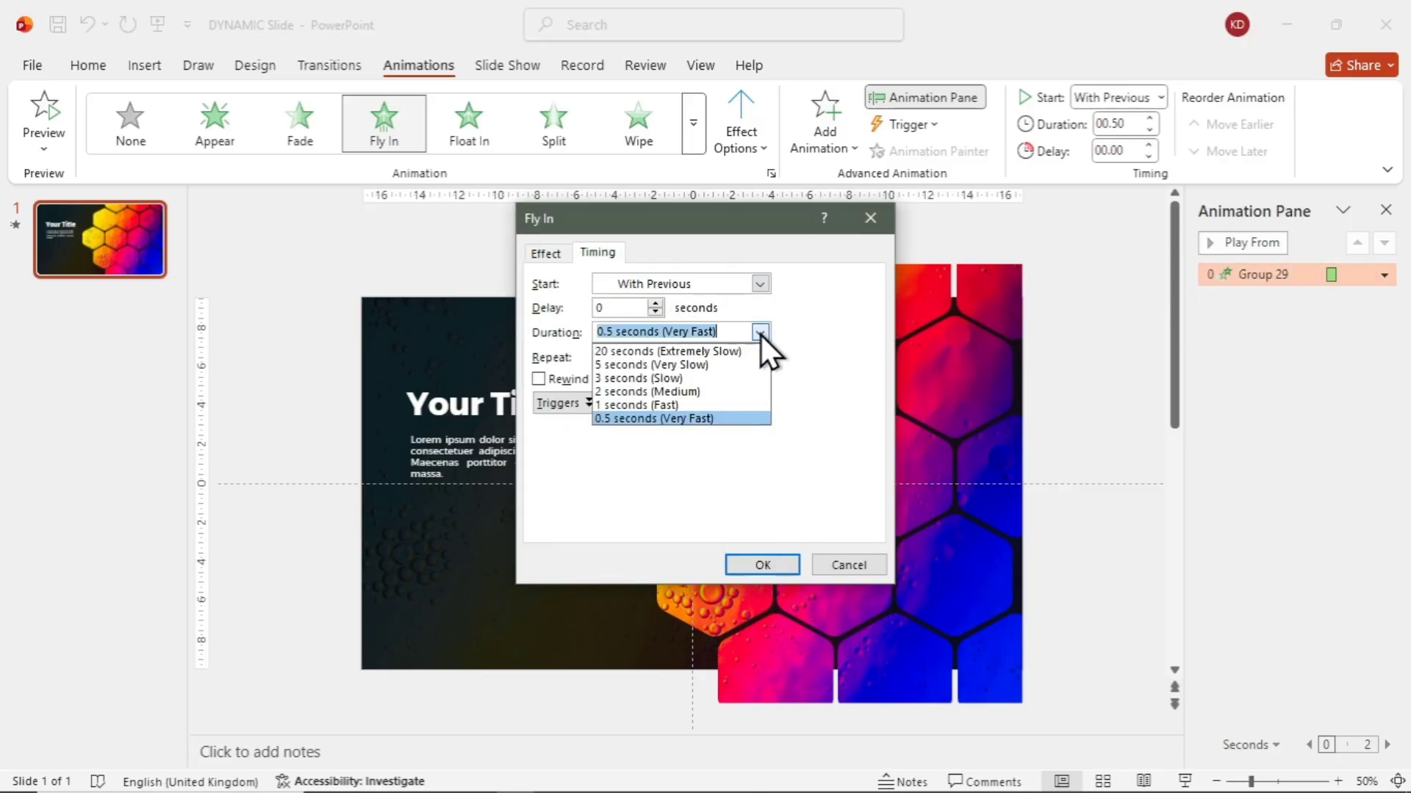
left_click(629, 390)
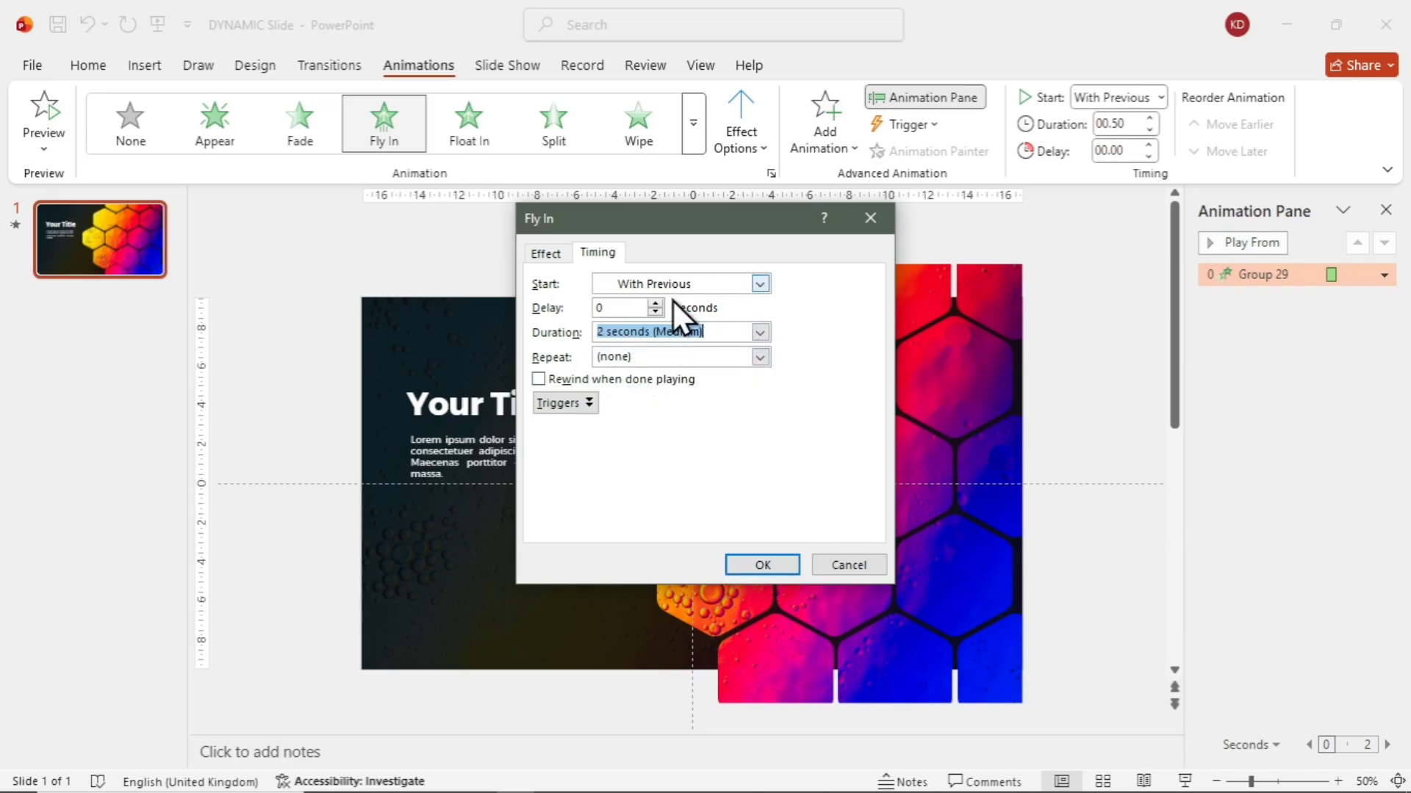
left_click(548, 253)
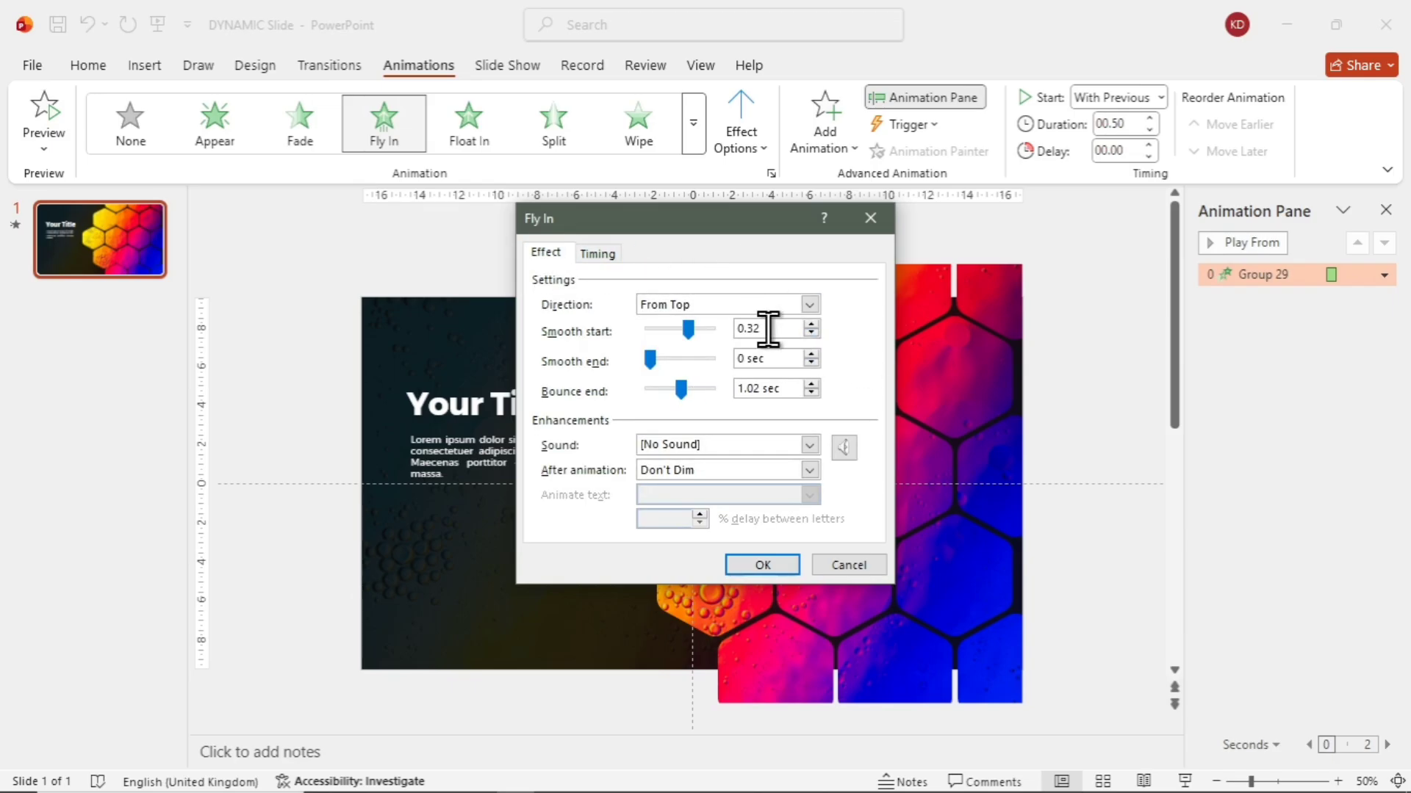
key("Return")
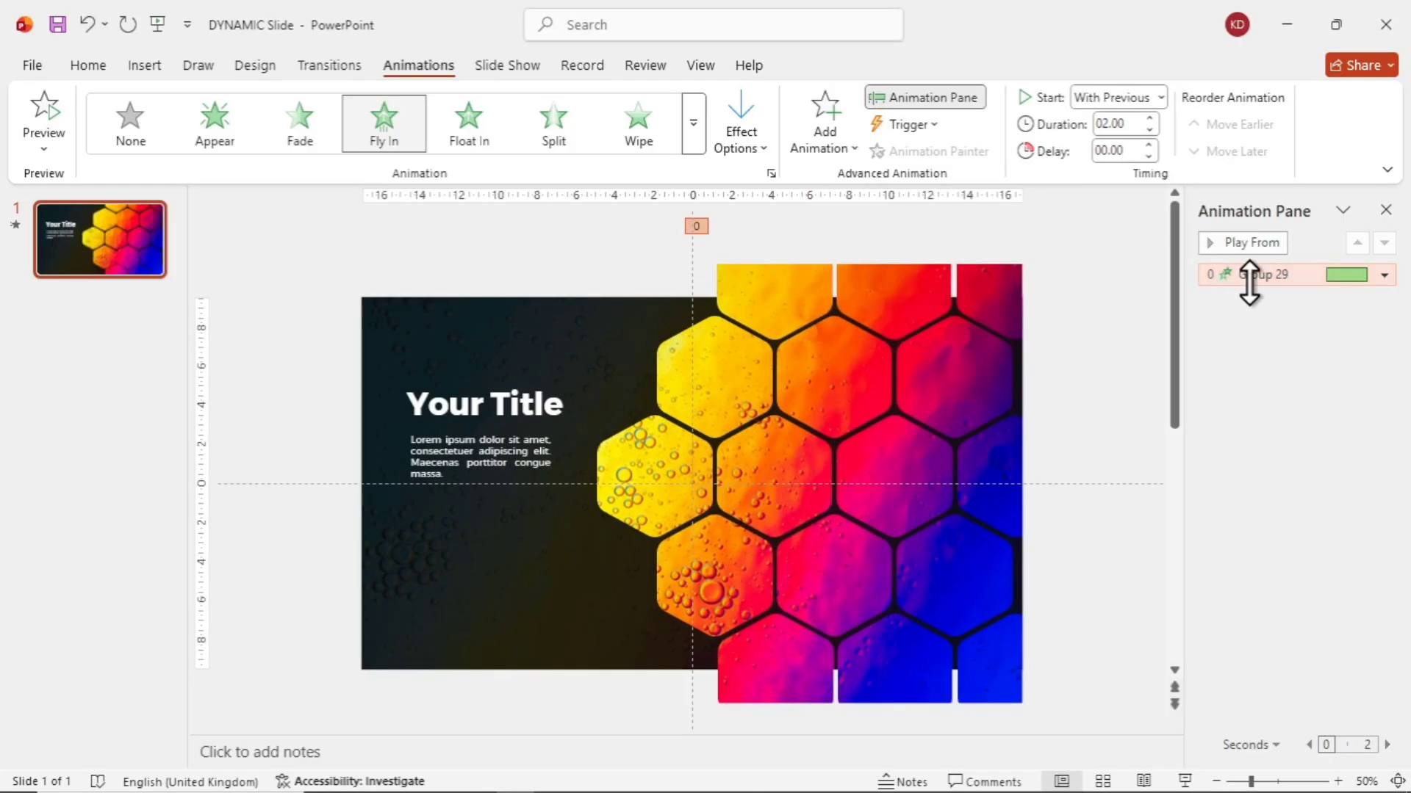
- Review the effect settings of the top row's Fly In animation
left_click(1384, 274)
left_click(1277, 375)
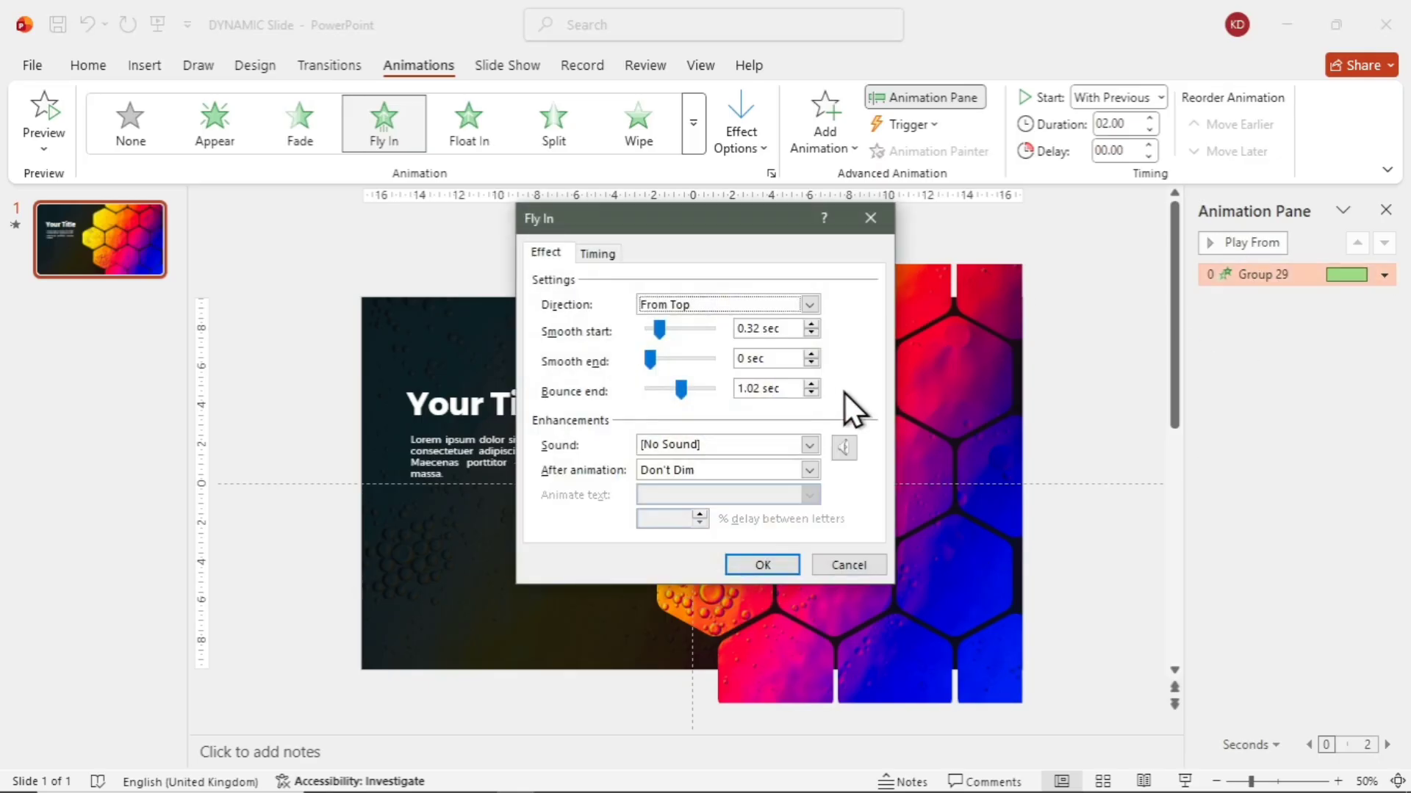
left_click(836, 567)
left_click(544, 246)
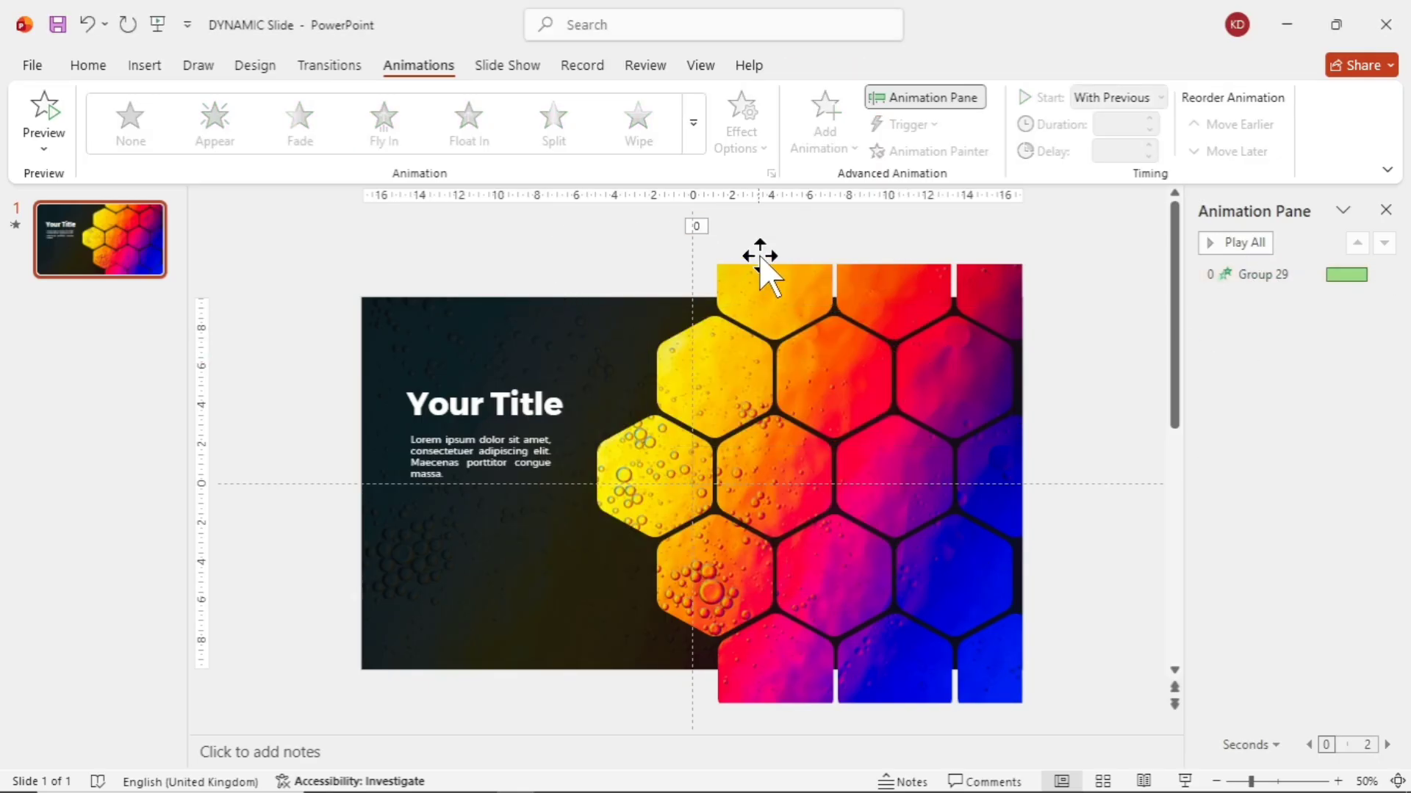
- Send the dark overlay rectangle to the back, behind the hexagons and text
left_click(614, 340)
right_click(540, 338)
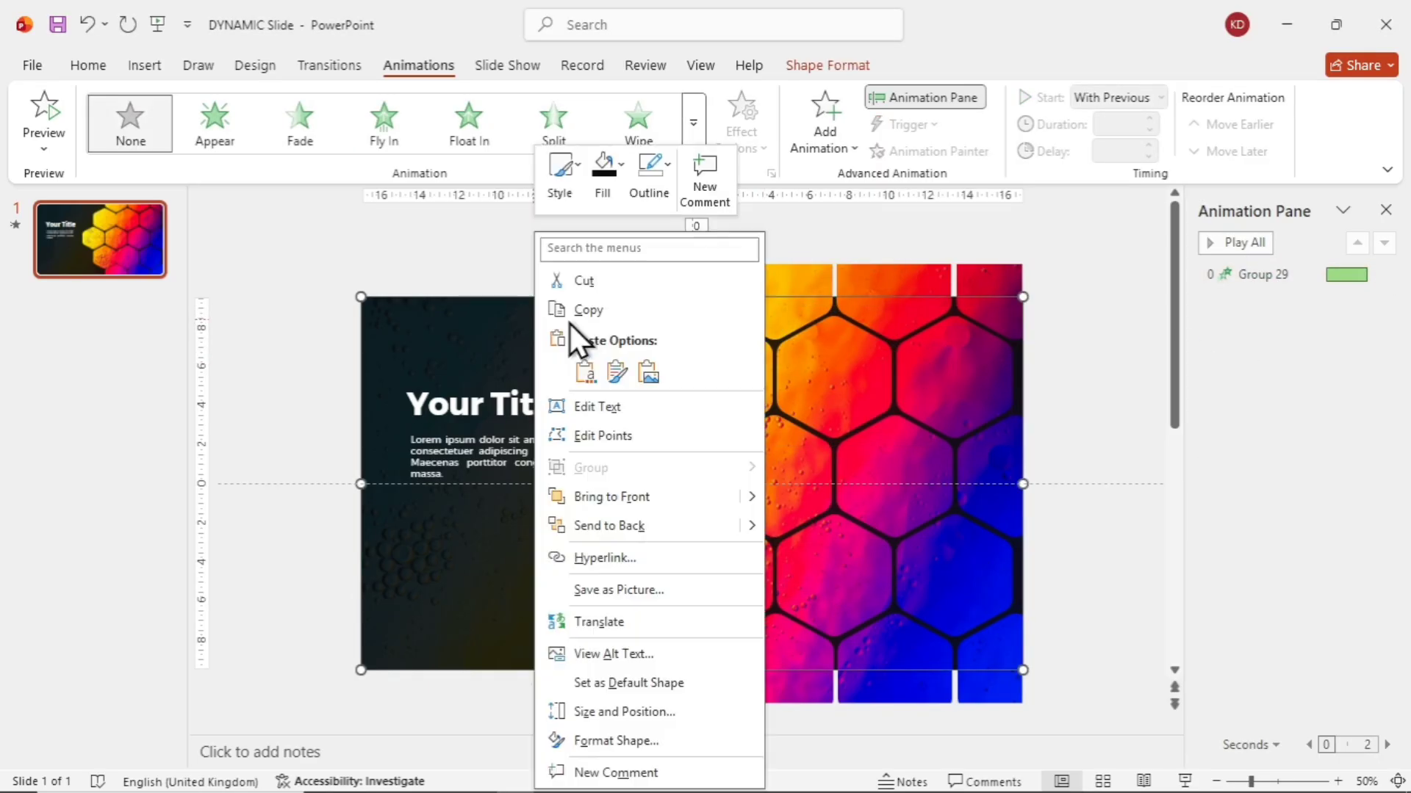
left_click(637, 536)
left_click(563, 249)
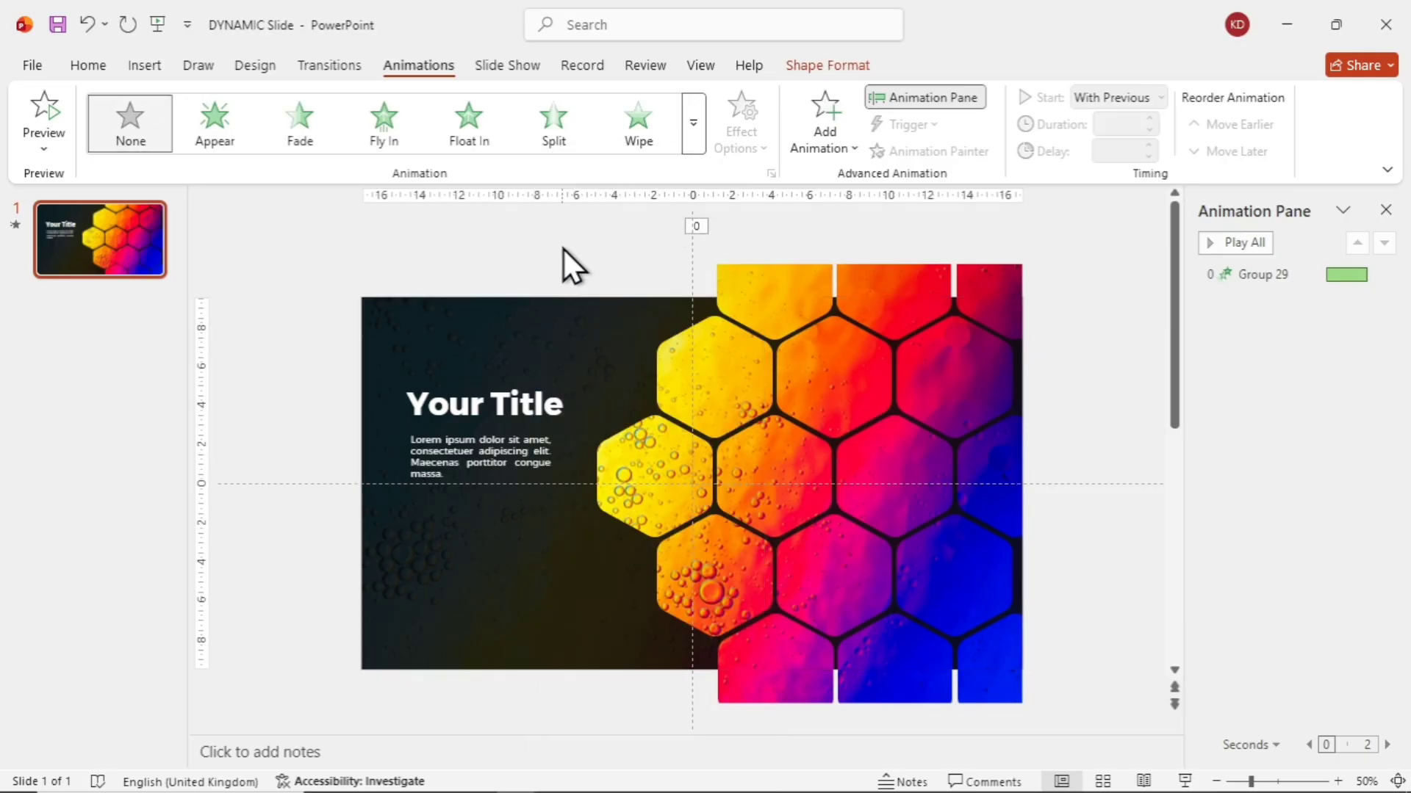
- Apply the Fly In animation to the second hexagon row's group, starting with previous and coming From Top
left_click(790, 375)
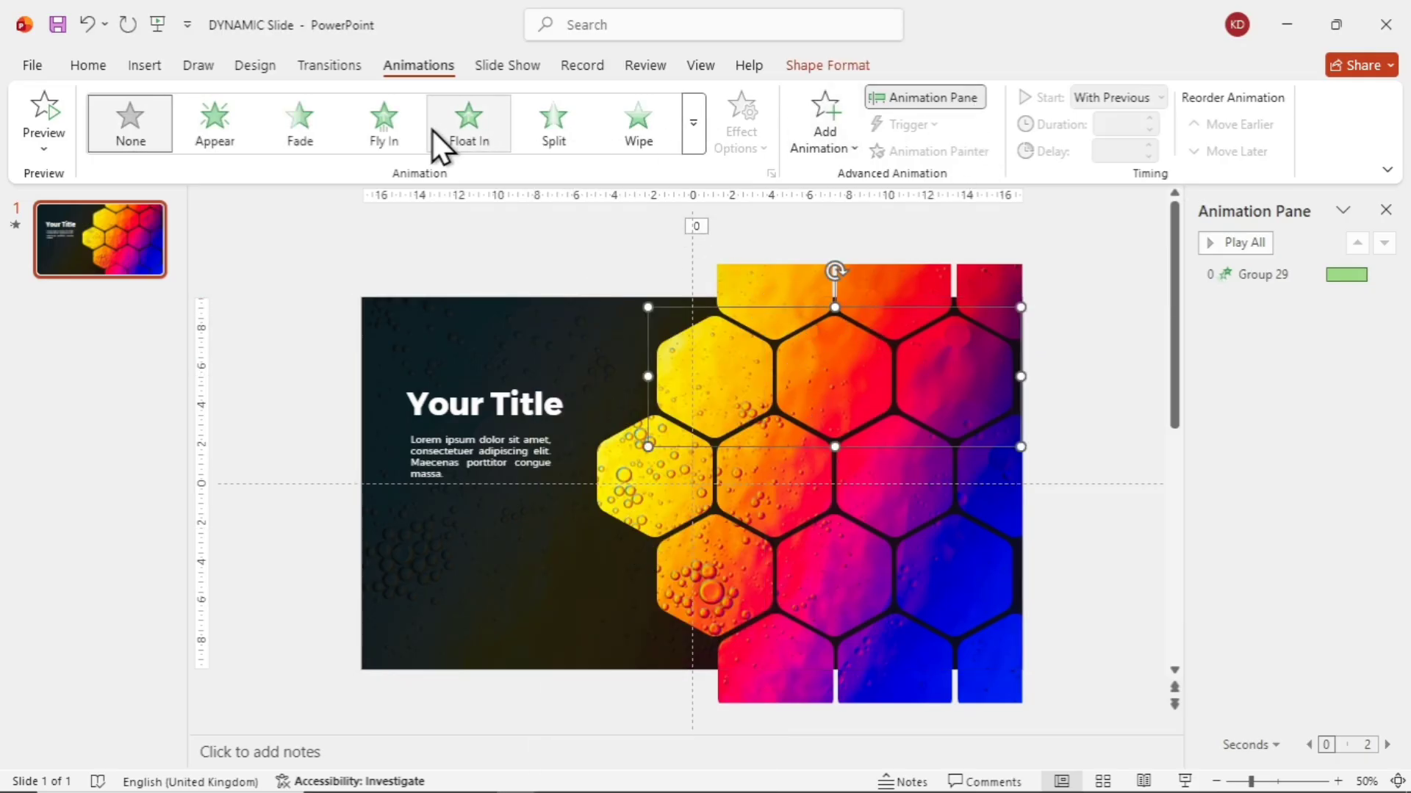
left_click(374, 119)
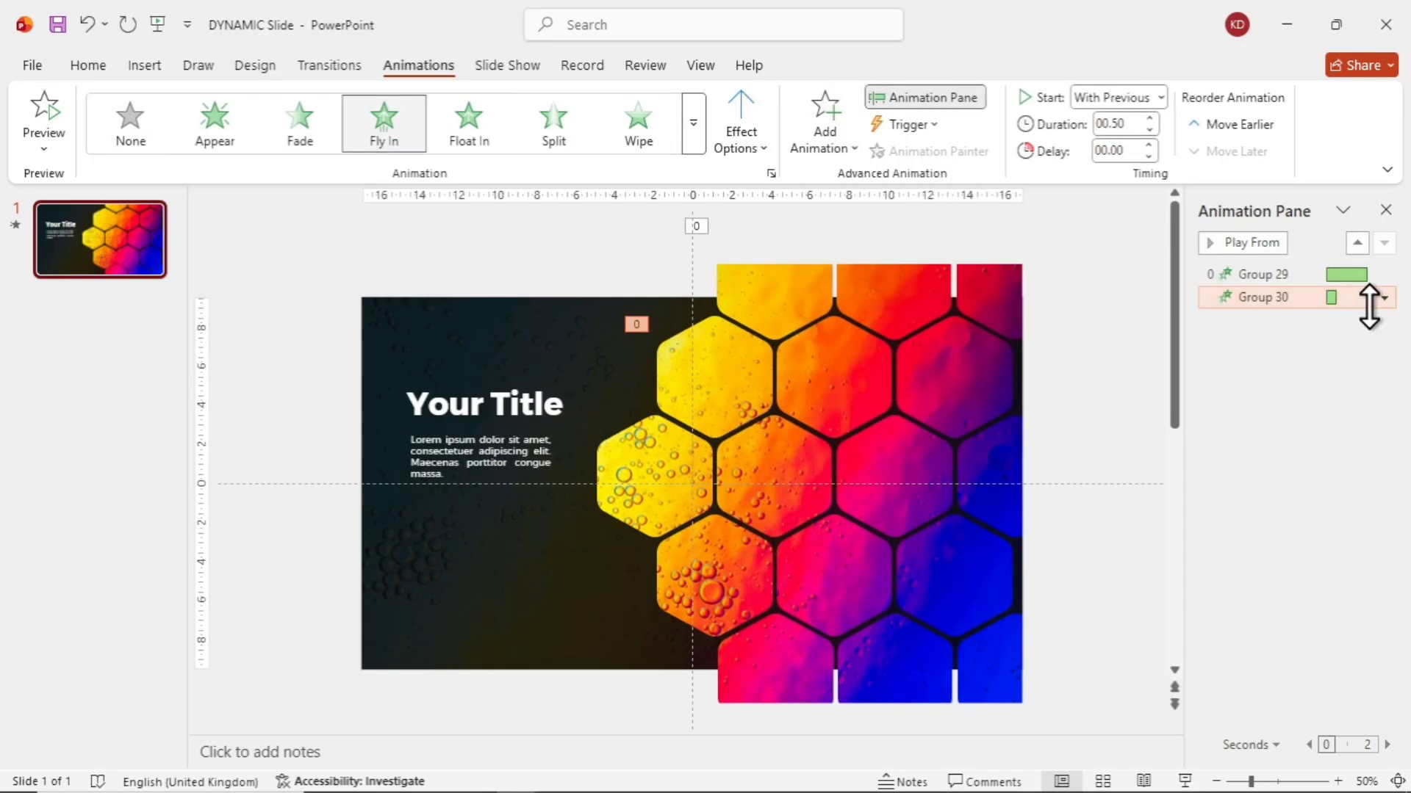
left_click(1384, 297)
left_click(1298, 395)
left_click(808, 304)
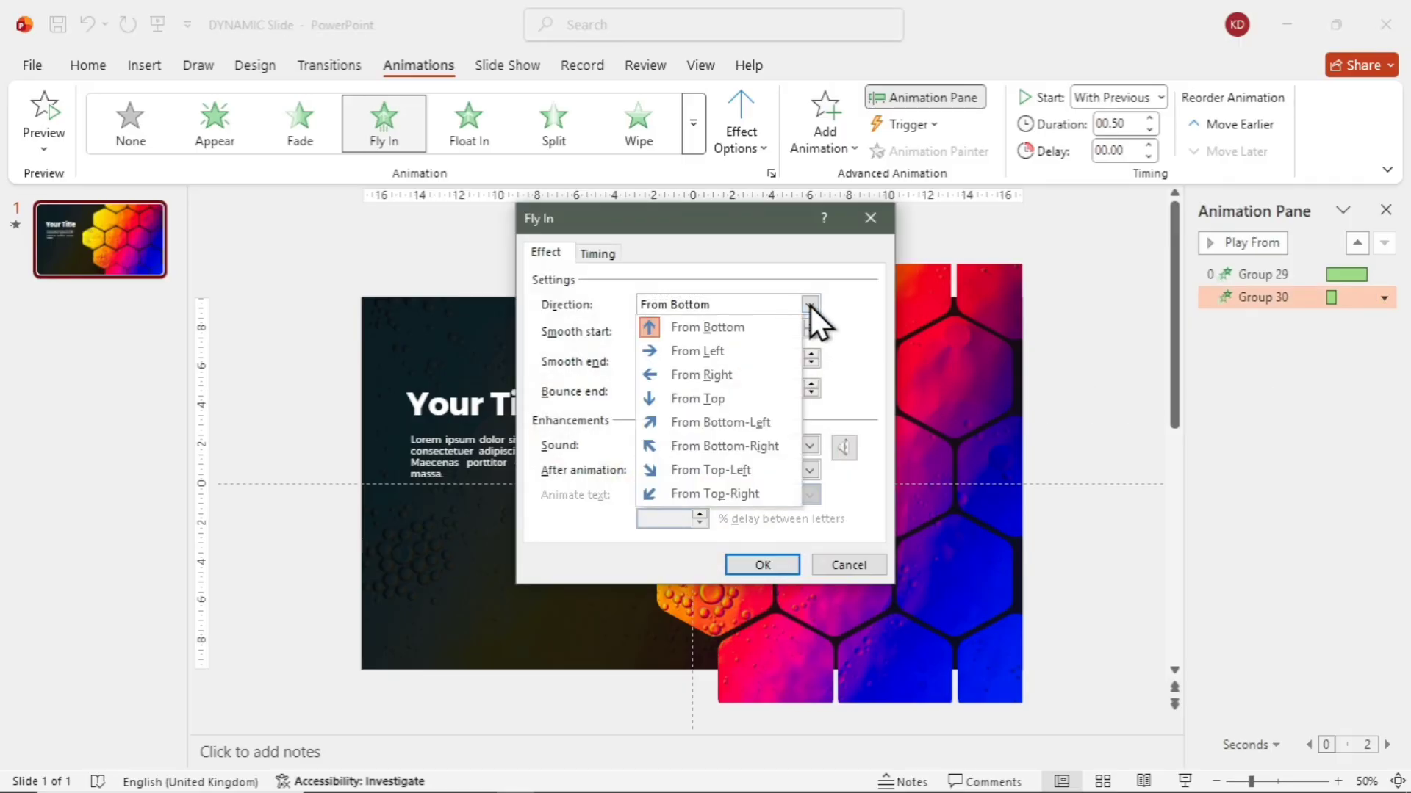
left_click(709, 396)
- Set the second row's Fly In to 2 seconds with smooth start 0.32 sec and bounce end 1.01 sec
left_click(599, 253)
left_click(760, 333)
left_click(651, 389)
left_click(551, 257)
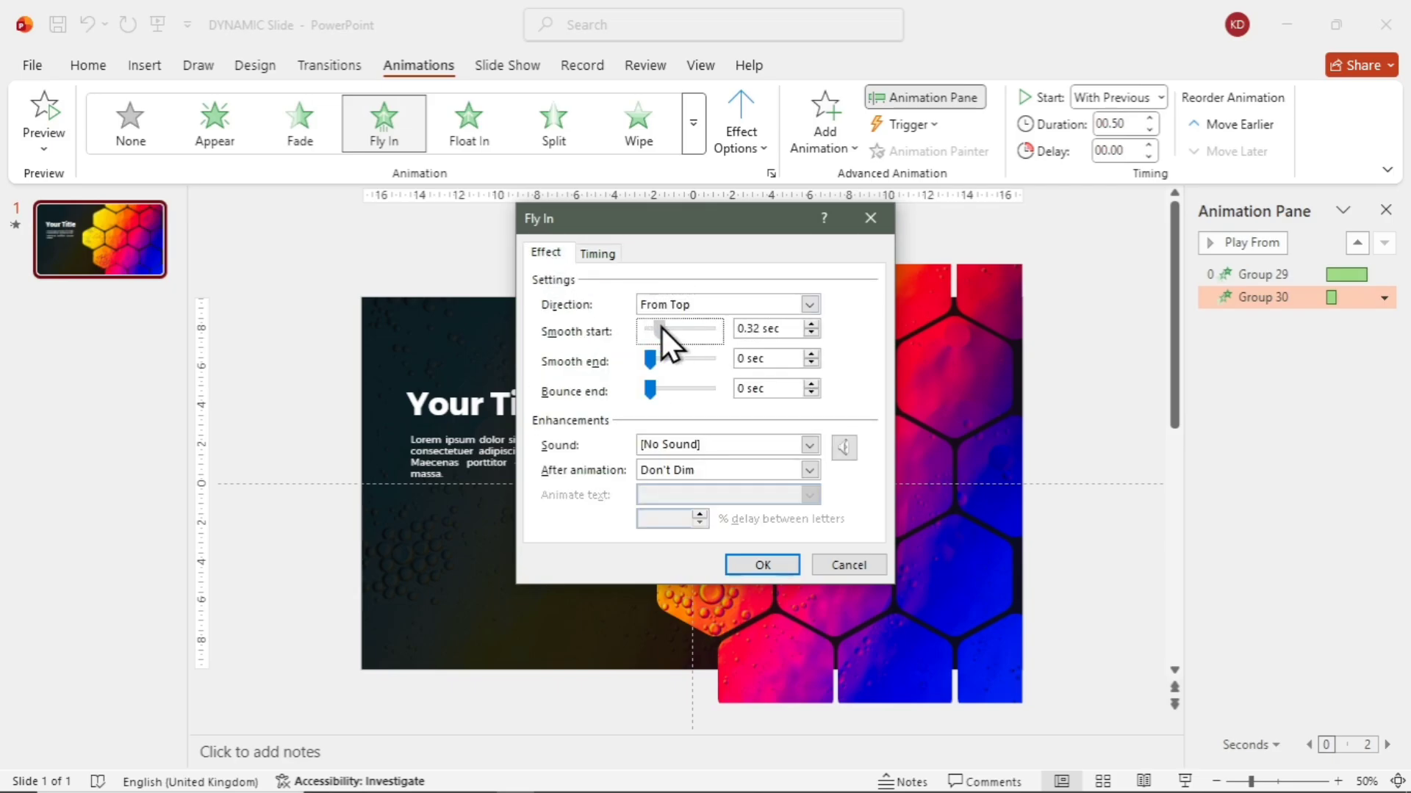
left_click_drag(655, 389, 681, 392)
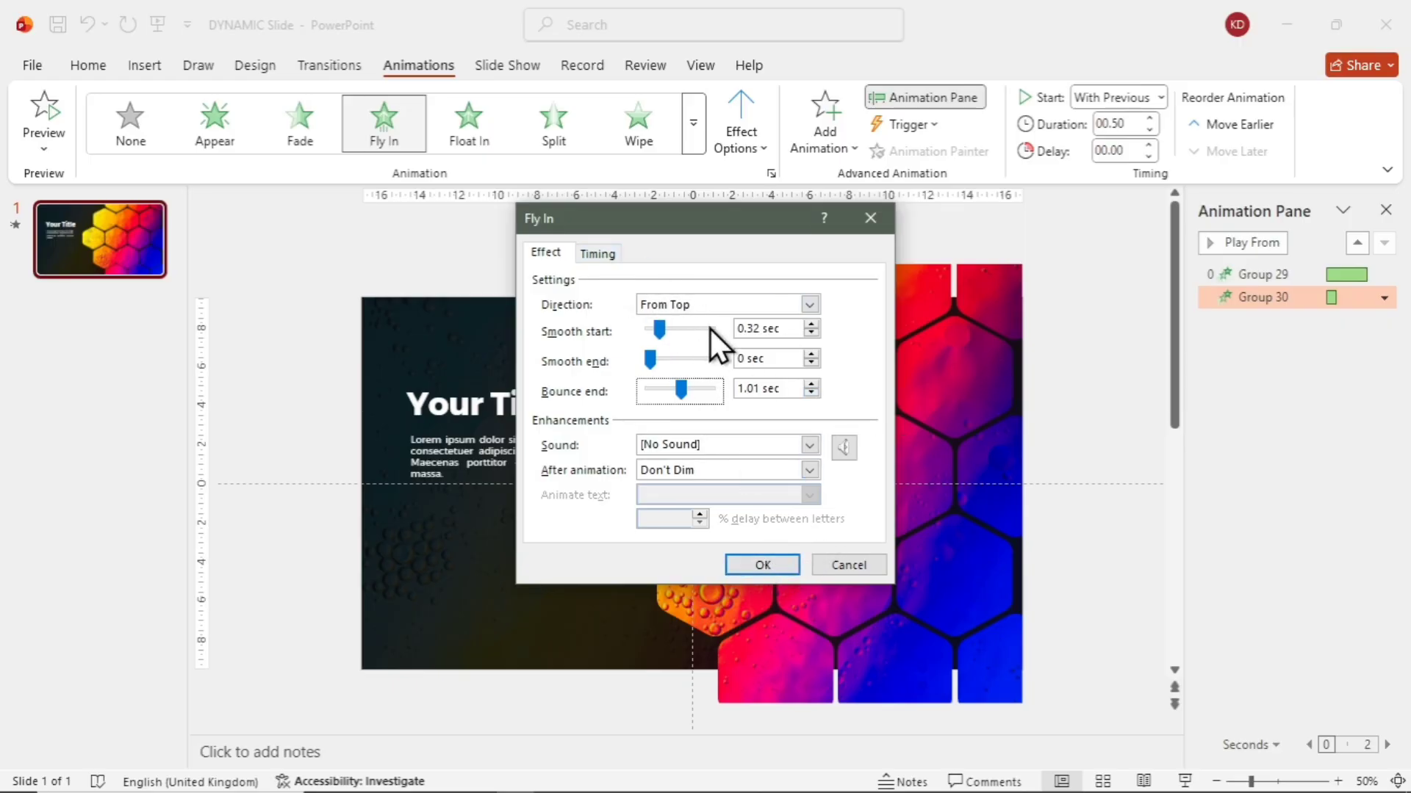
left_click(597, 253)
key("Return")
- Apply the Fly In animation to the middle hexagon row's group and set it to start with previous
left_click(818, 472)
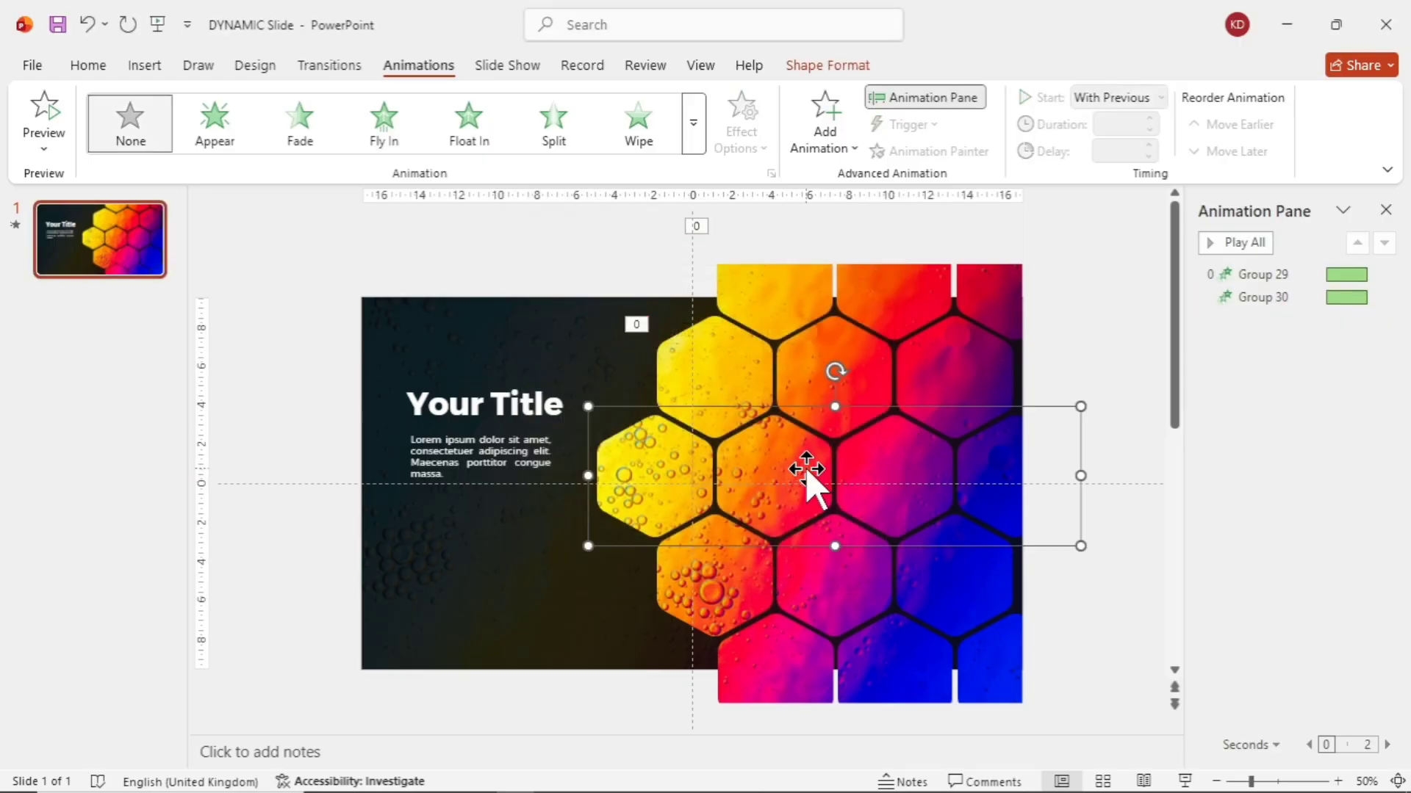
left_click(381, 125)
right_click(1260, 321)
left_click(1278, 365)
- Set the middle row's Fly In duration to 2 seconds and its direction to From Top
double_click(1257, 320)
left_click(597, 253)
left_click(760, 332)
left_click(646, 391)
left_click(563, 257)
left_click(808, 305)
left_click(687, 397)
- Give the middle row's Fly In a smooth start of 0.32 sec and a bounce end of 1.1 sec, keeping the 2-second duration
left_click(811, 323)
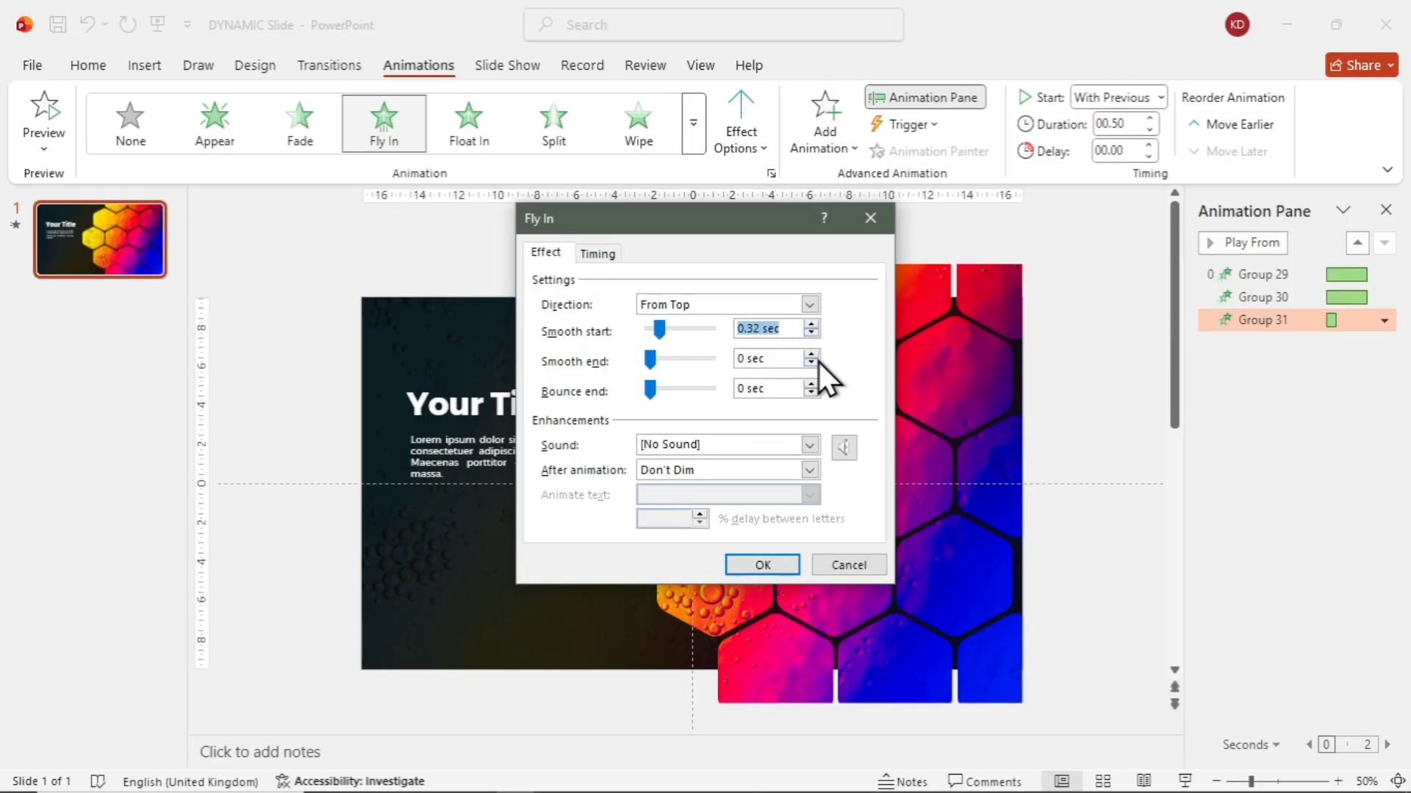
left_click(811, 383)
left_click_drag(656, 393, 677, 392)
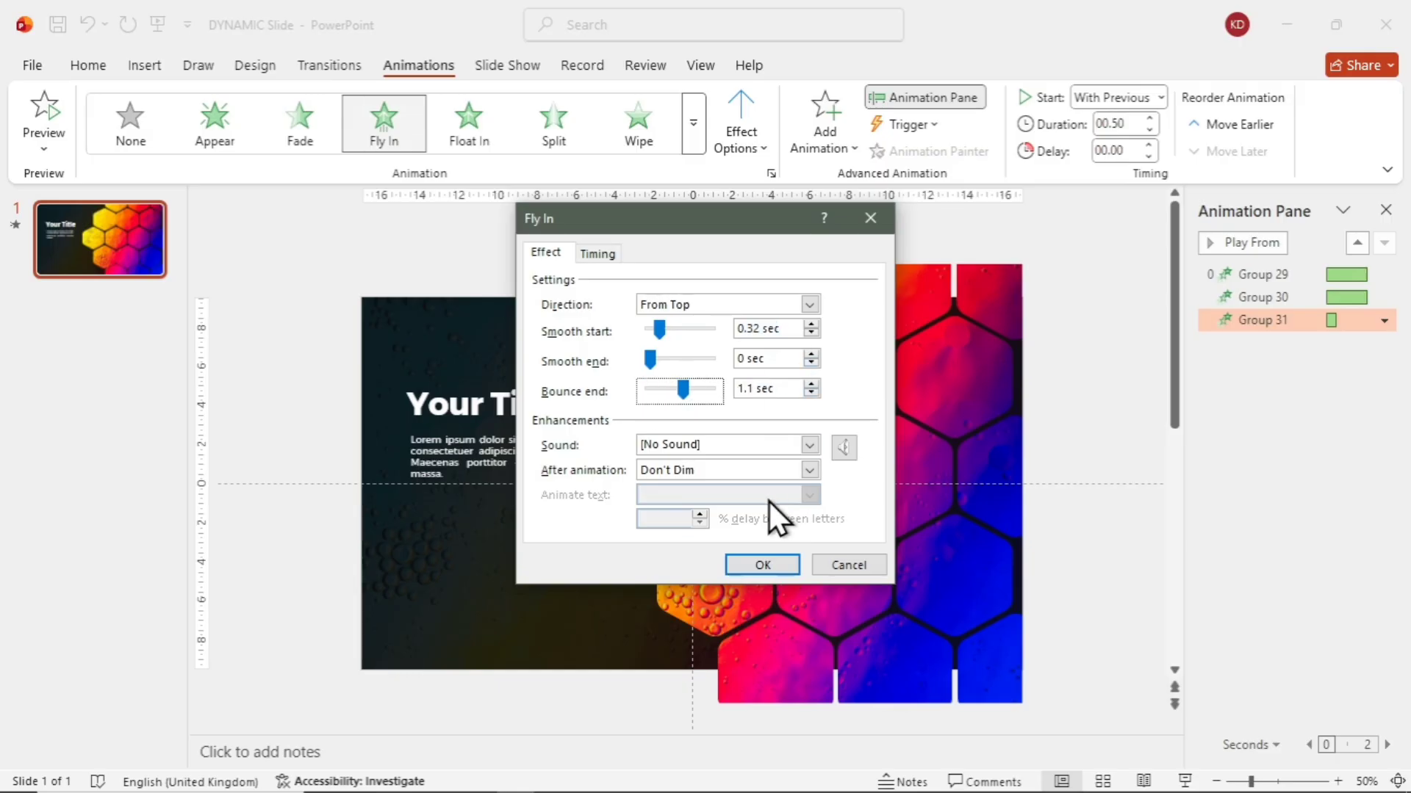
left_click(597, 253)
left_click(759, 330)
left_click(671, 356)
left_click(762, 565)
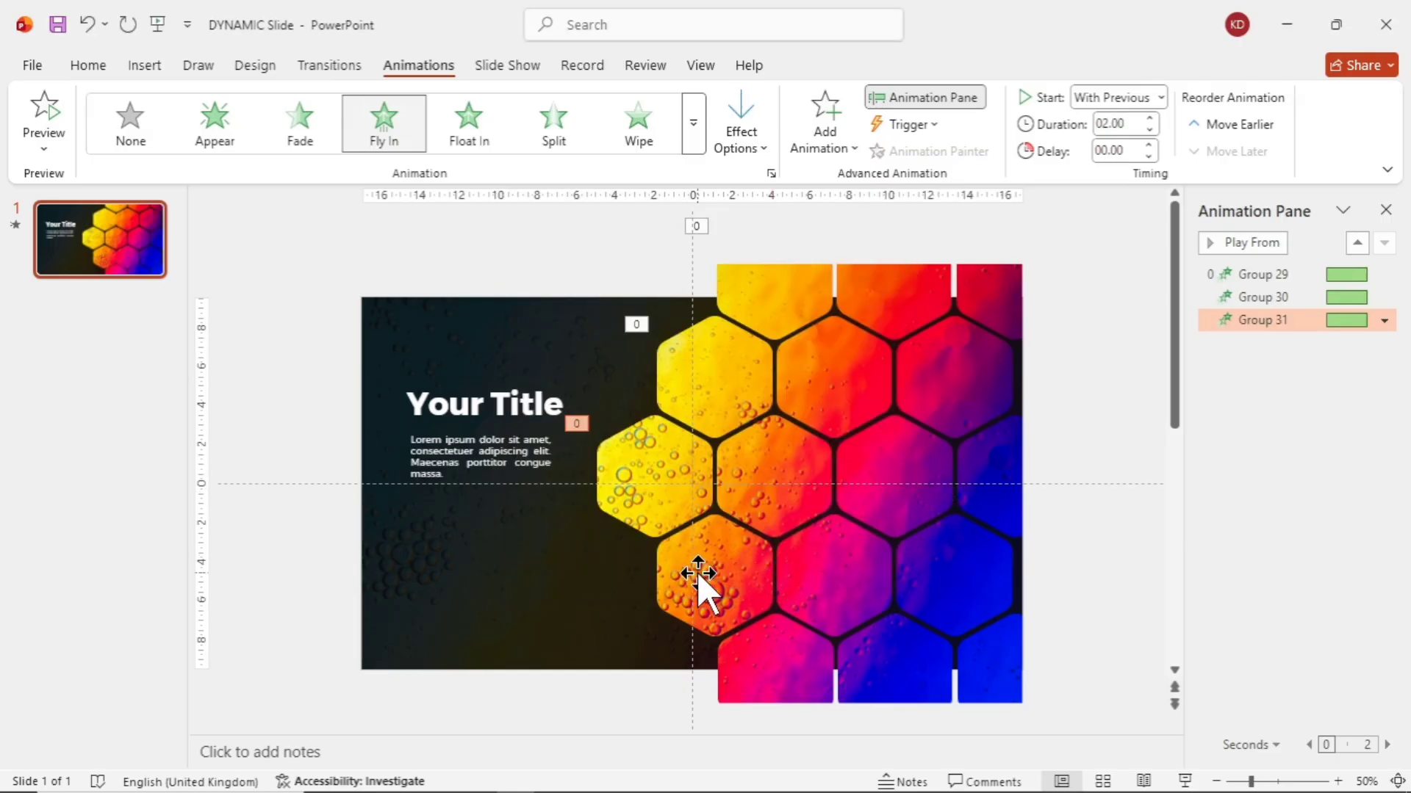
- Apply the Fly In animation to the fourth hexagon row's group and set it to start with previous
left_click(778, 575)
left_click(383, 121)
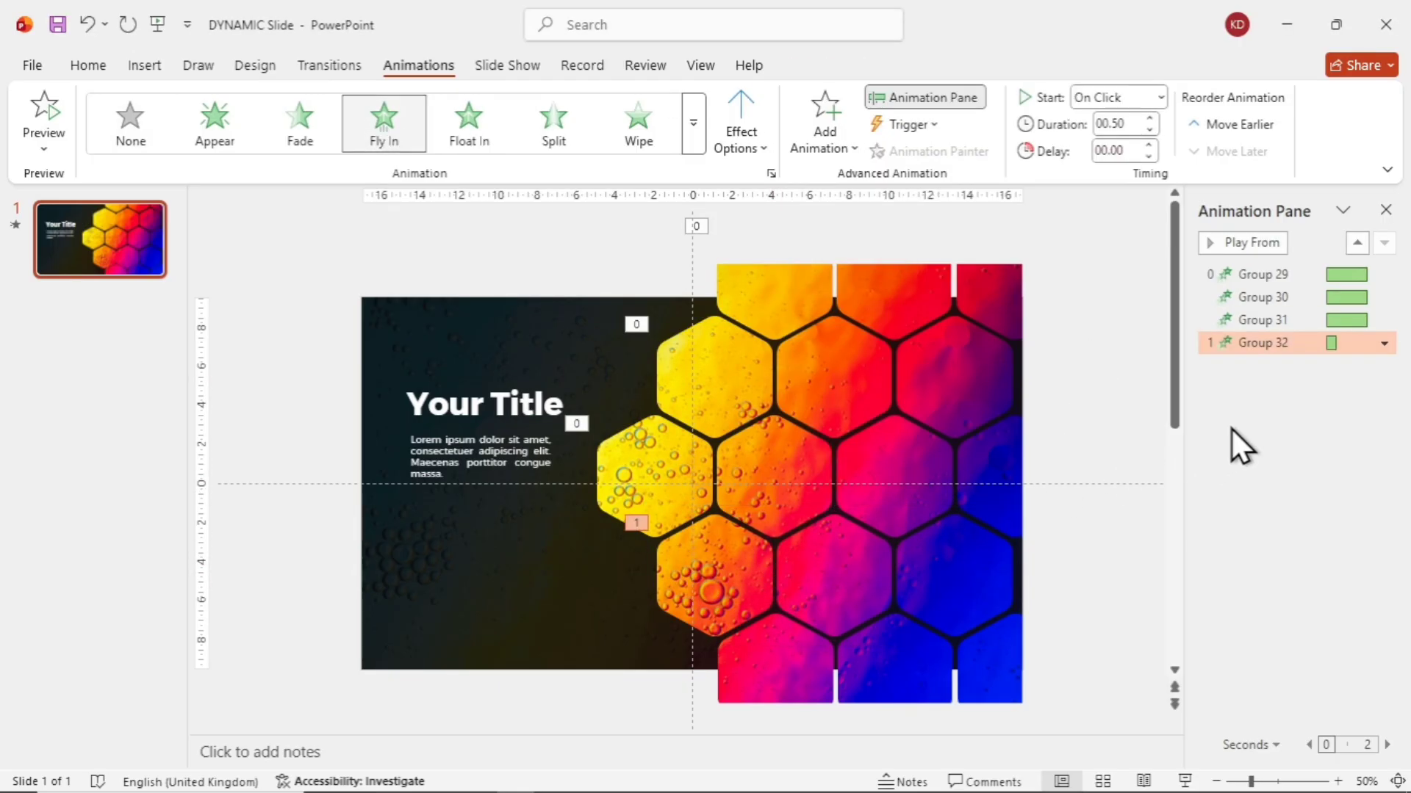
right_click(1269, 346)
left_click(1276, 392)
- Set the fourth row's Fly In to 2 seconds, From Bottom, with smooth start 0.32 sec and a bounce end
right_click(1264, 343)
left_click(1273, 440)
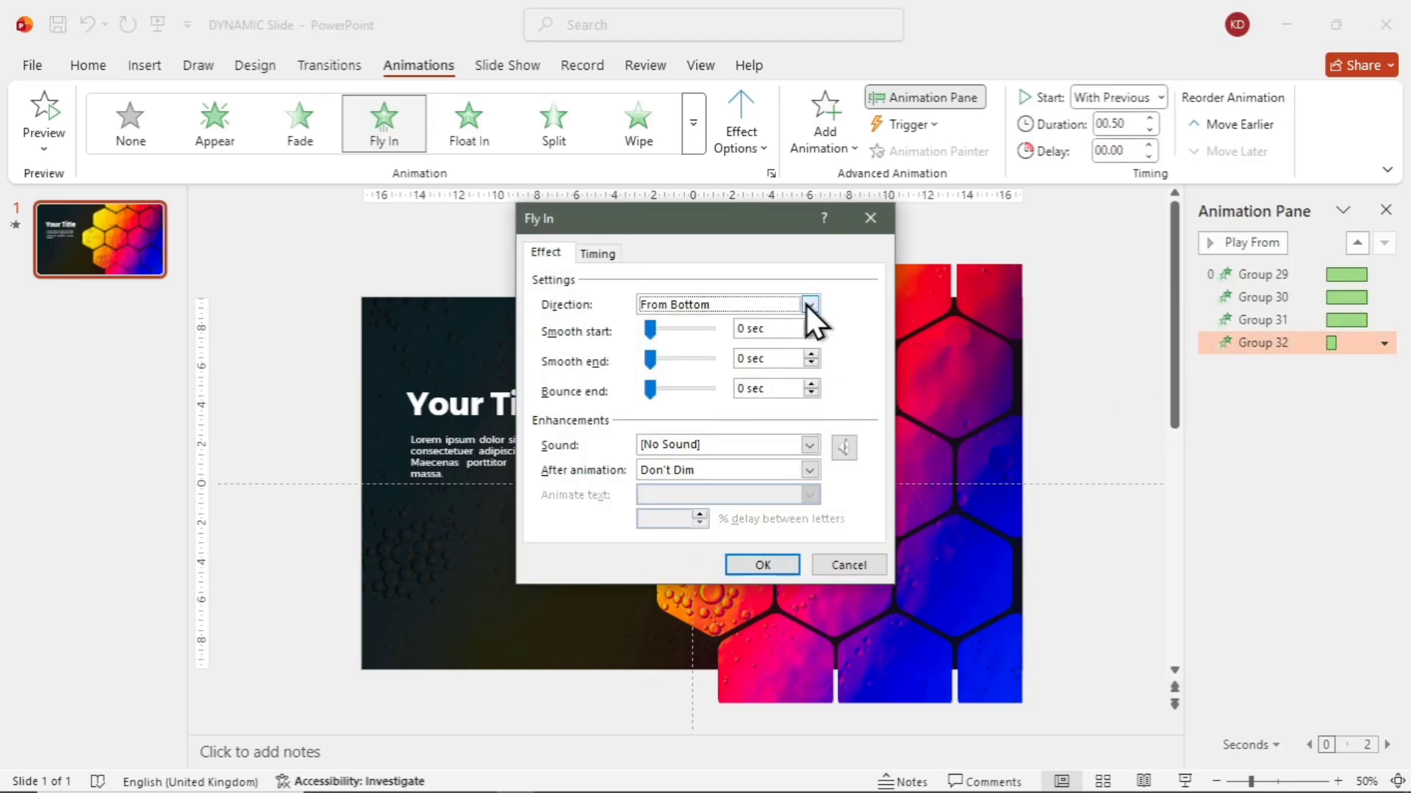
left_click(597, 253)
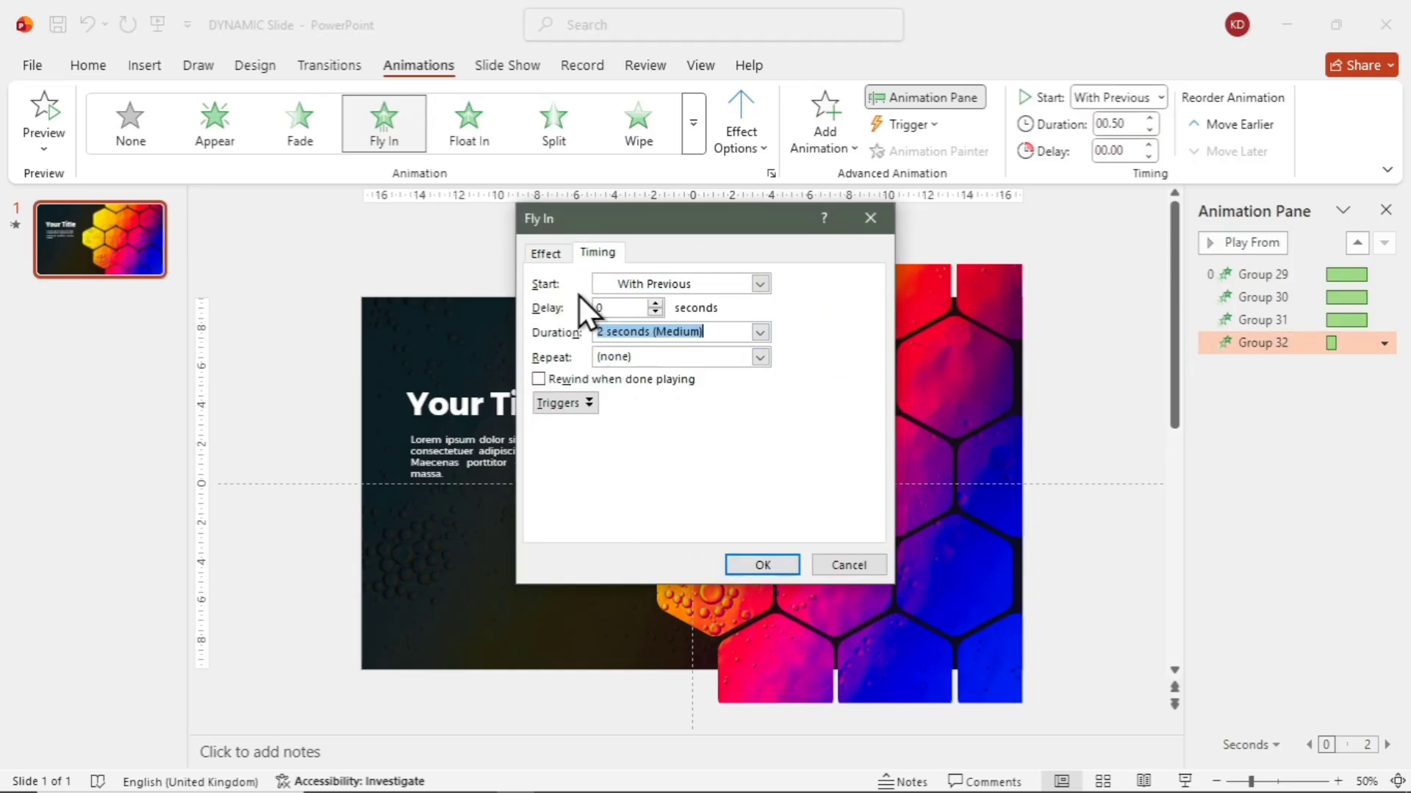
left_click(545, 252)
left_click(811, 333)
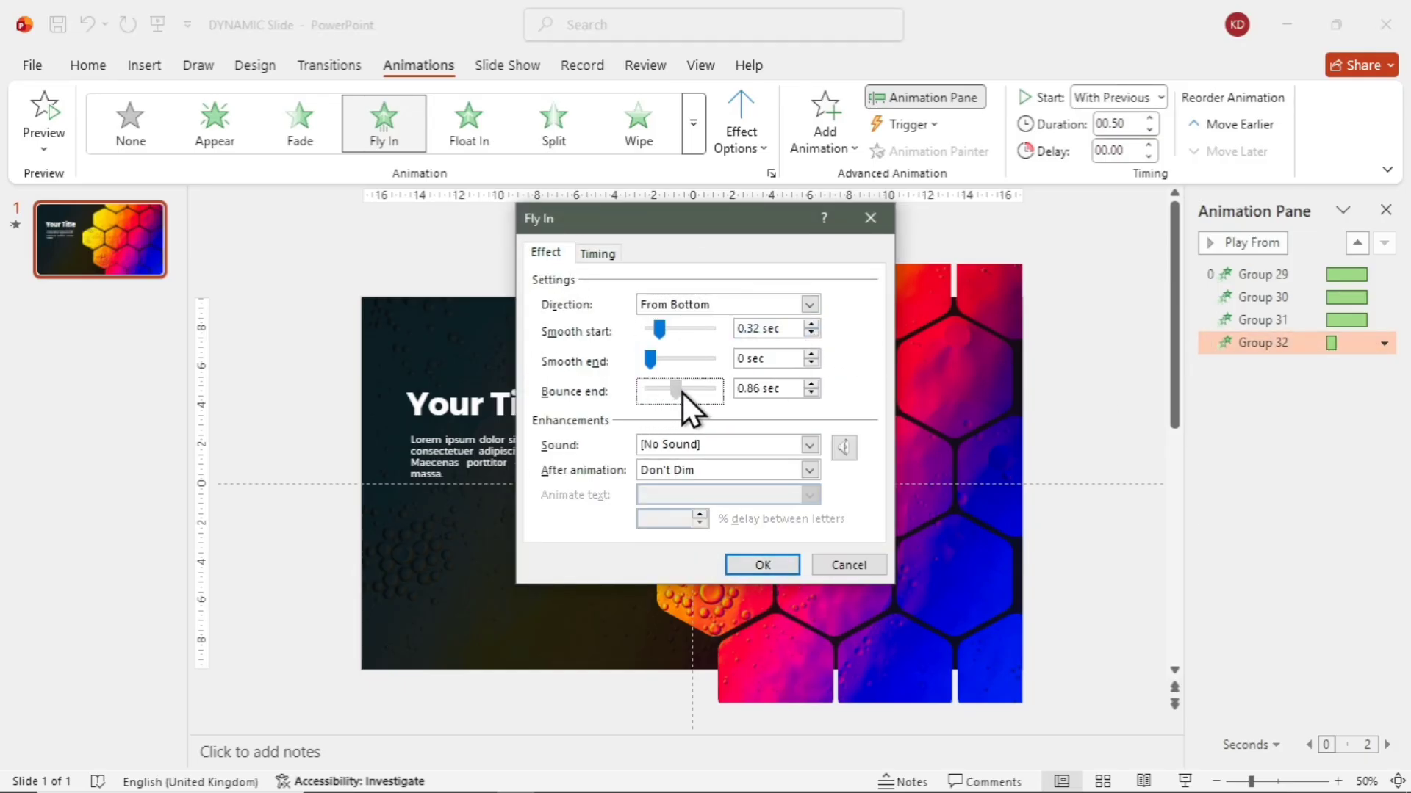
left_click_drag(682, 392, 686, 392)
left_click(808, 394)
left_click(751, 569)
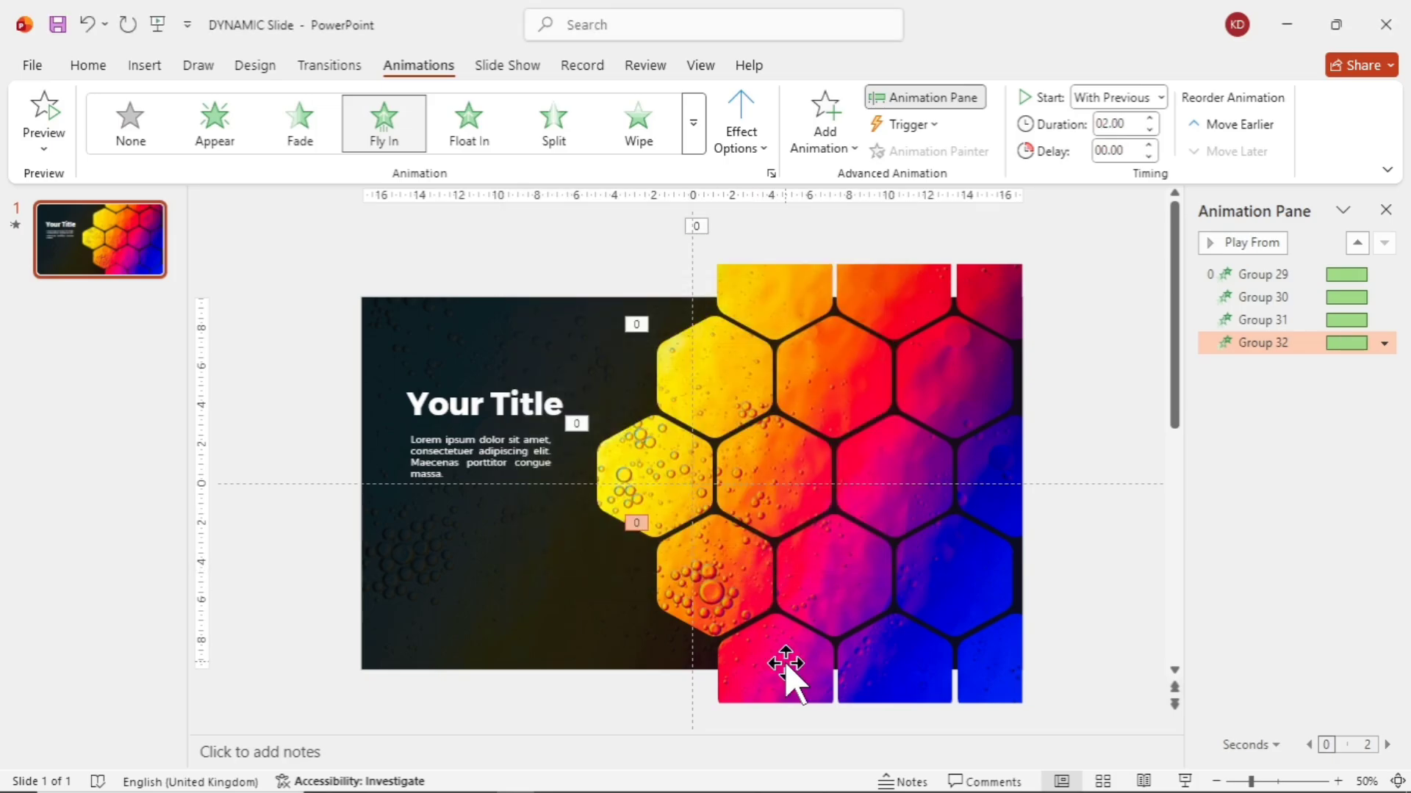
- Apply a Fly In animation to the bottom hexagon row's group, starting with previous and lasting 2 seconds
left_click(941, 153)
left_click(777, 670)
left_click(1384, 365)
left_click(1276, 465)
key("ctrl+Tab")
left_click(849, 566)
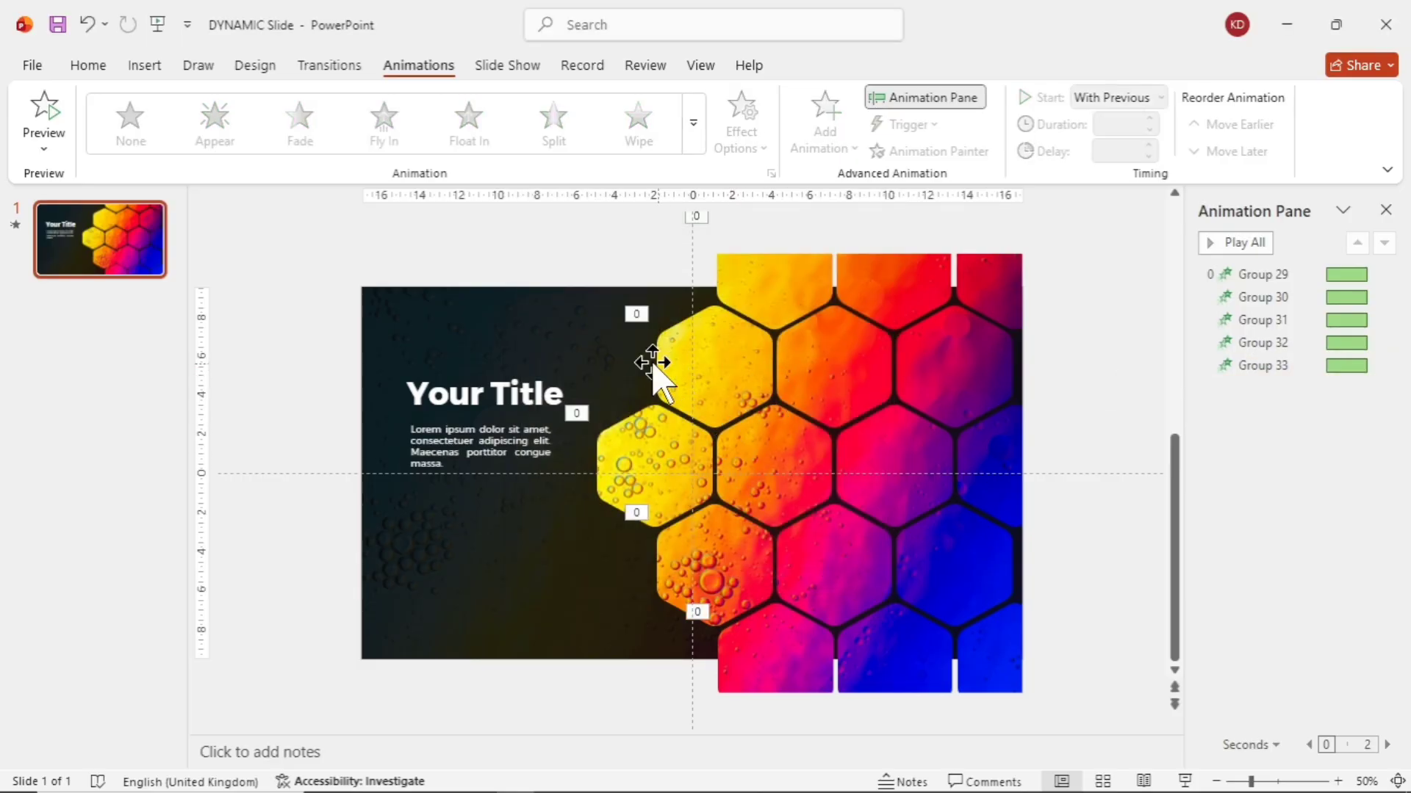
- Select all five hexagon row groups and shift them together slightly to the right
left_click_drag(1102, 219, 567, 737)
left_click(759, 276, "shift")
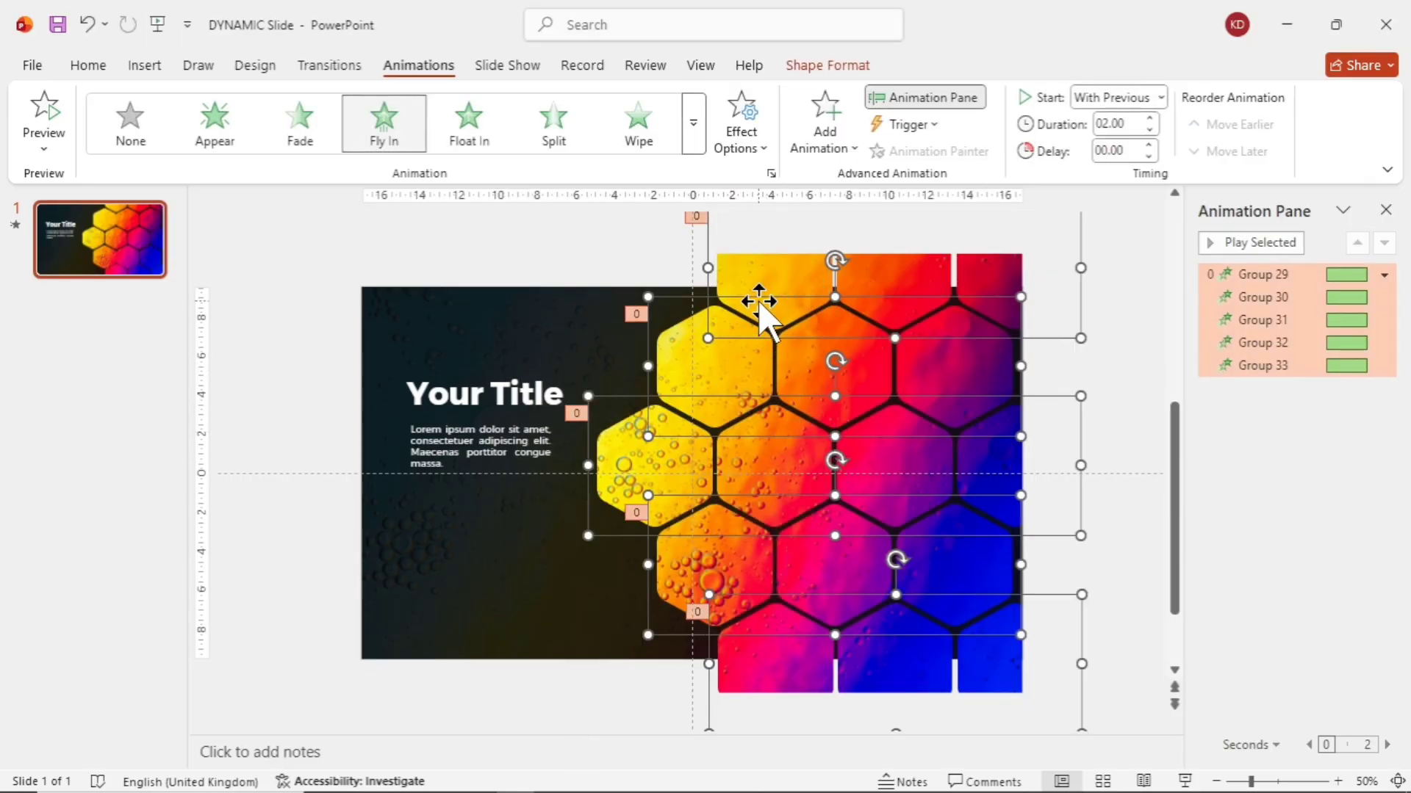
left_click_drag(759, 301, 770, 300)
left_click(1065, 351)
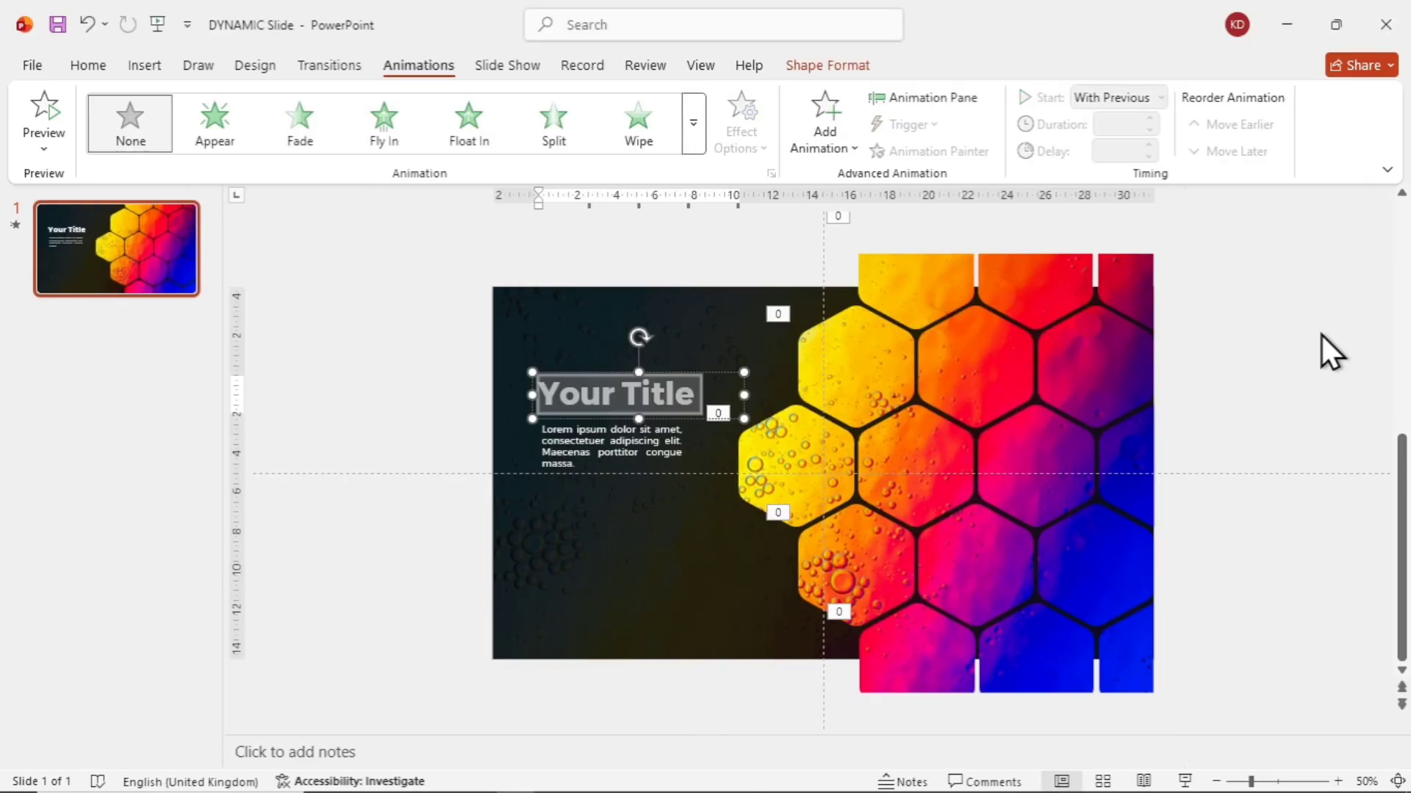
- Apply the centred outer shadow preset to the whole "Your Title" text
right_click(1300, 317)
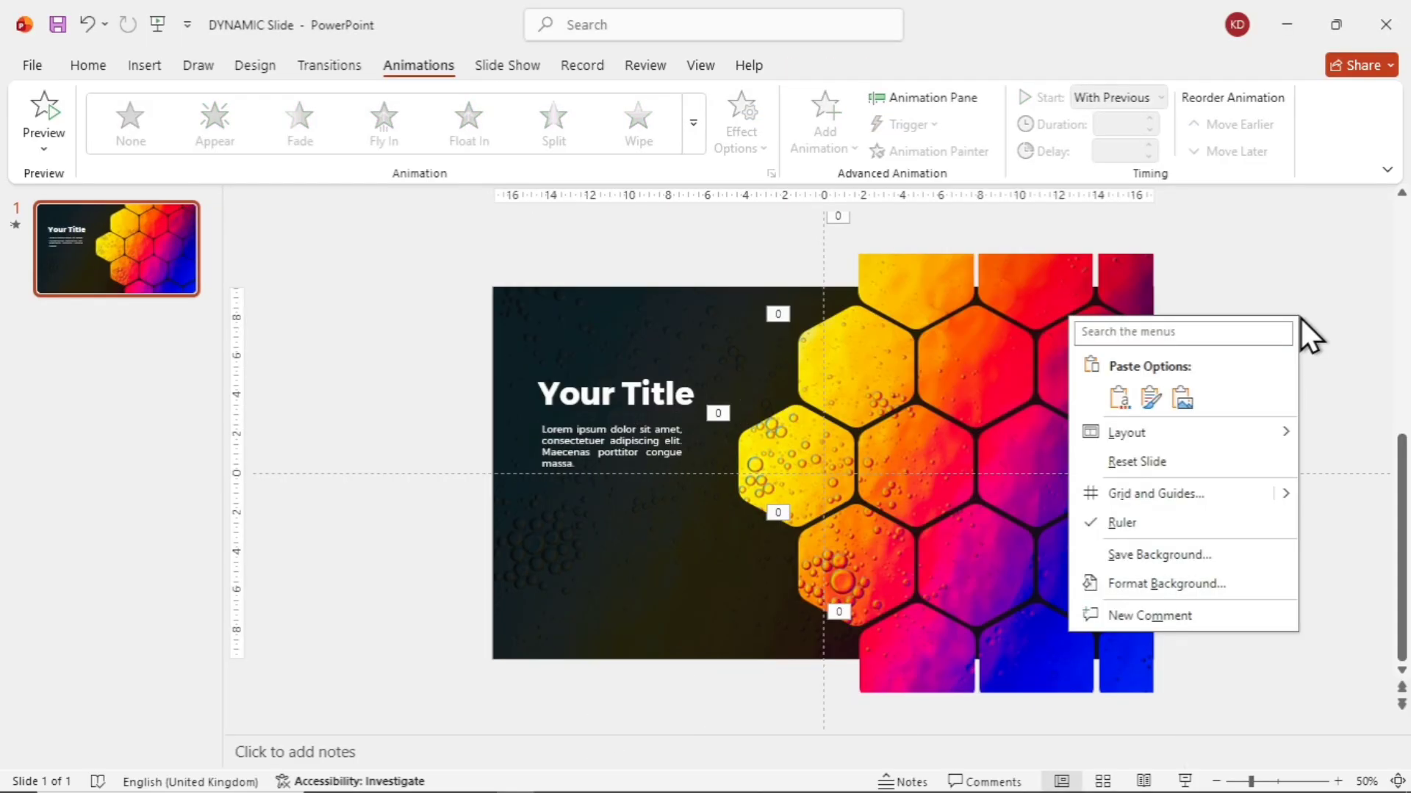
left_click(1157, 584)
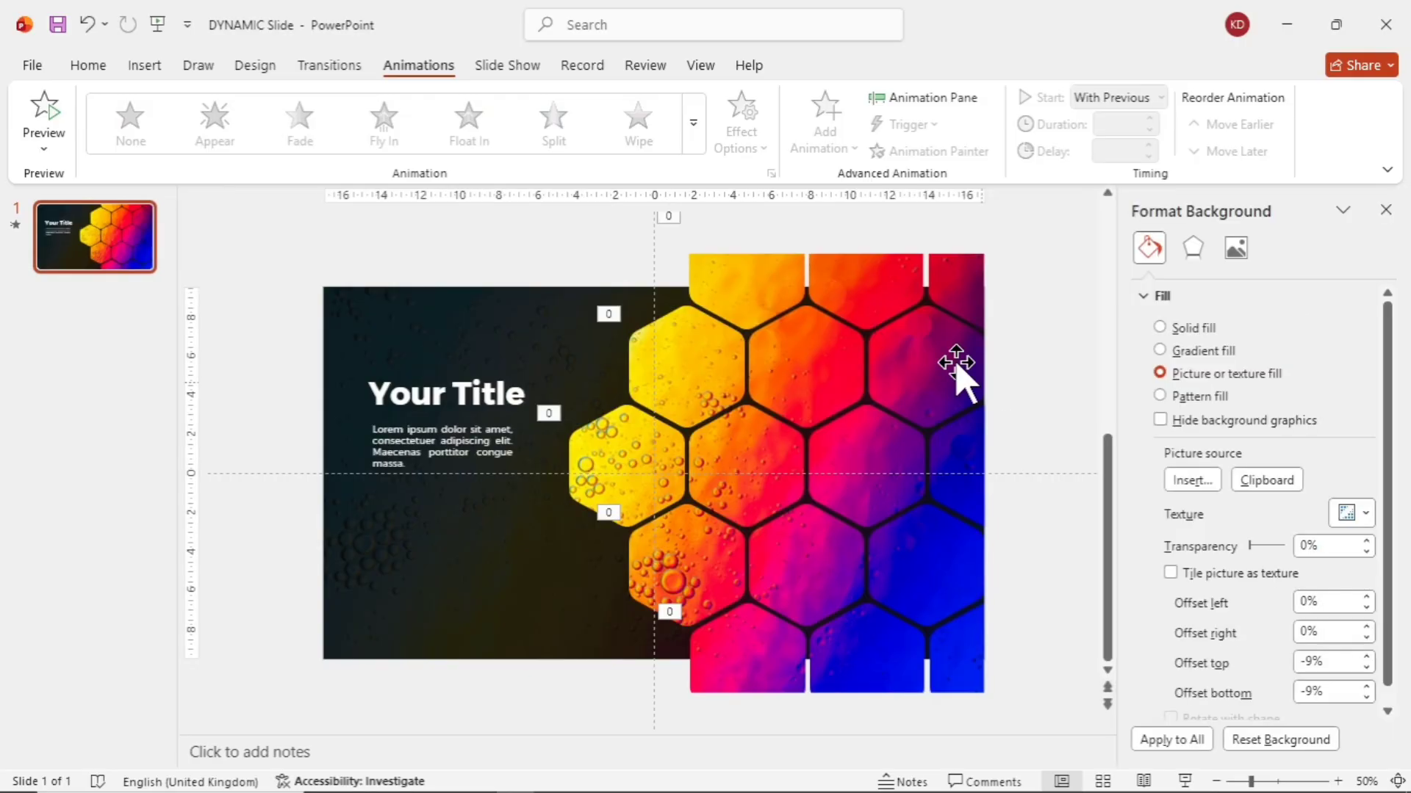
left_click(96, 65)
left_click(424, 393)
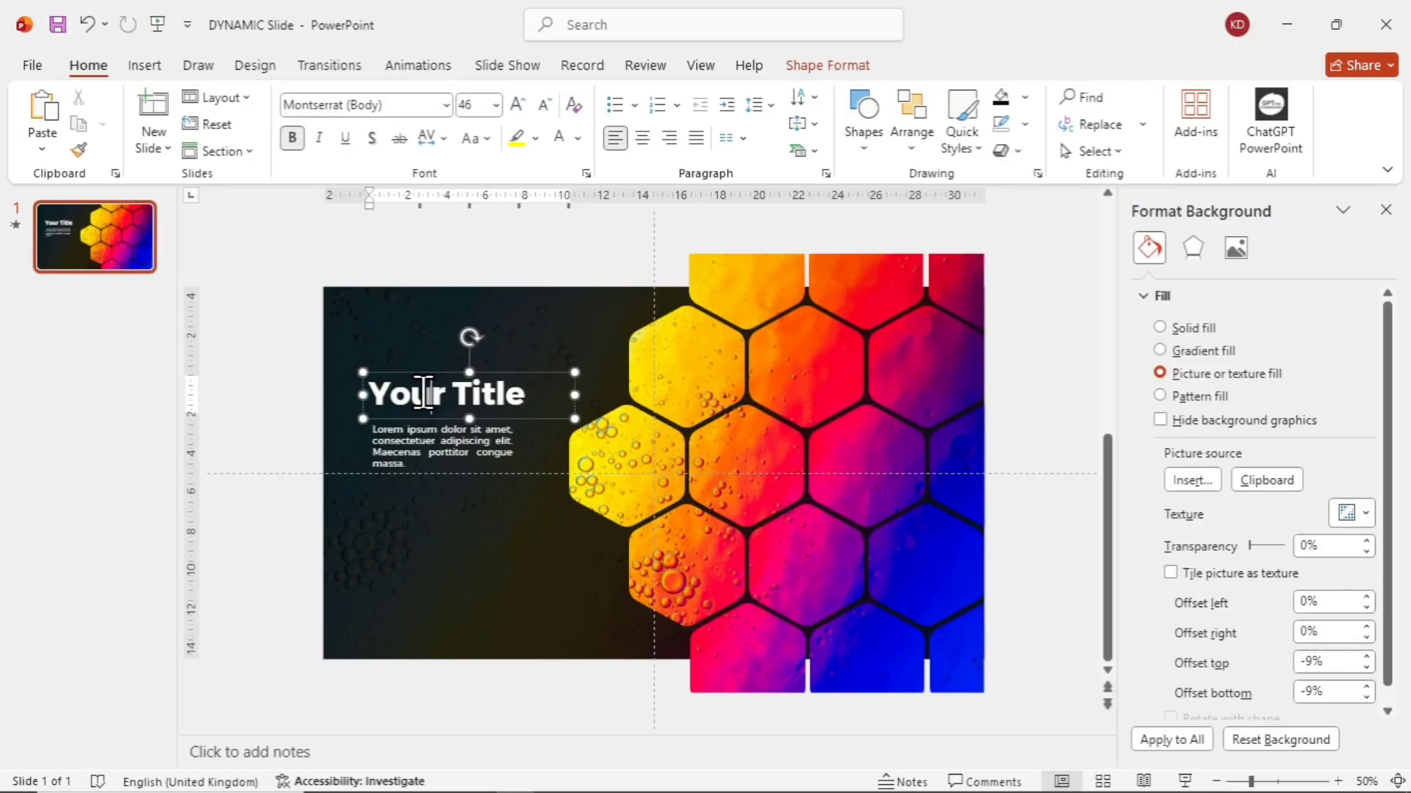
triple_click(424, 394)
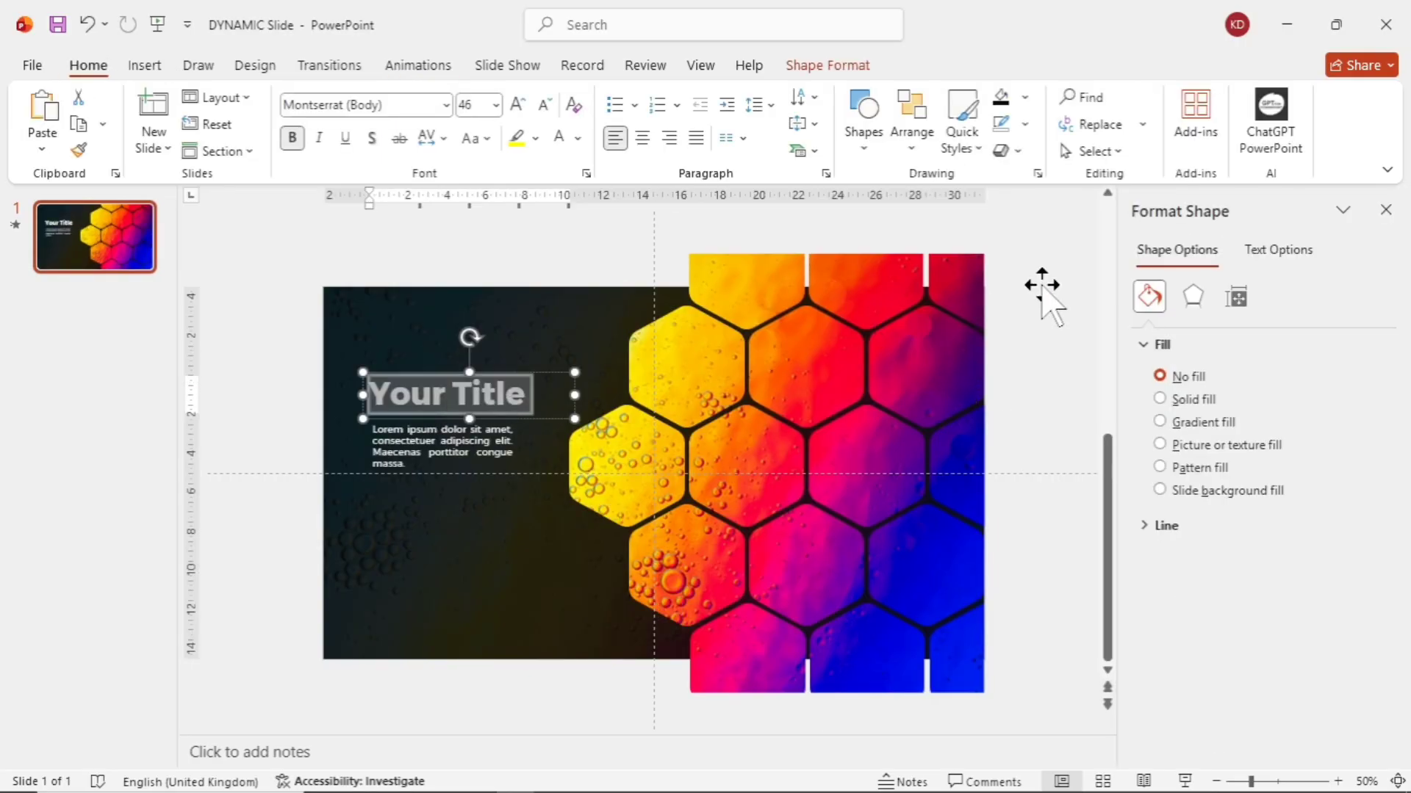
left_click(1284, 252)
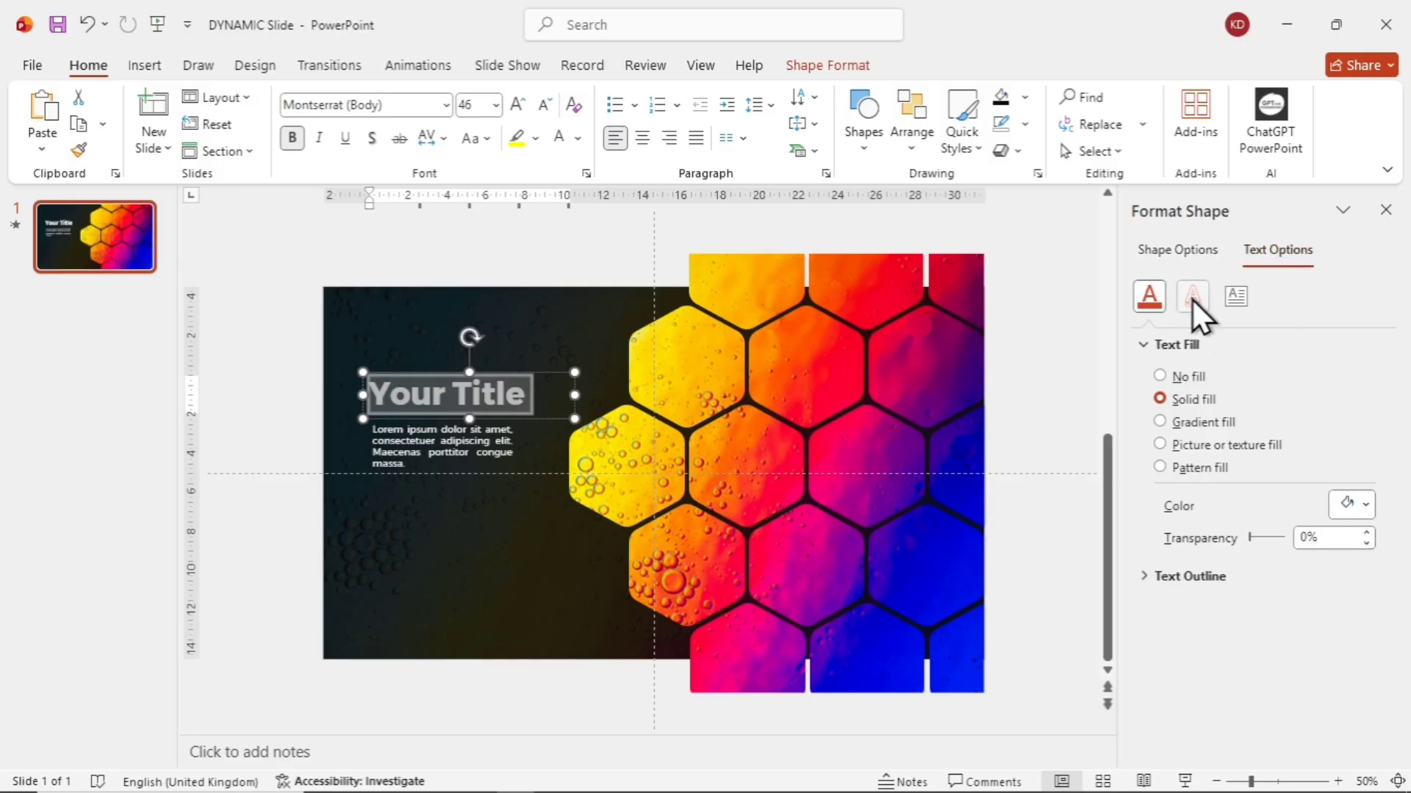
left_click(1192, 297)
left_click(1180, 344)
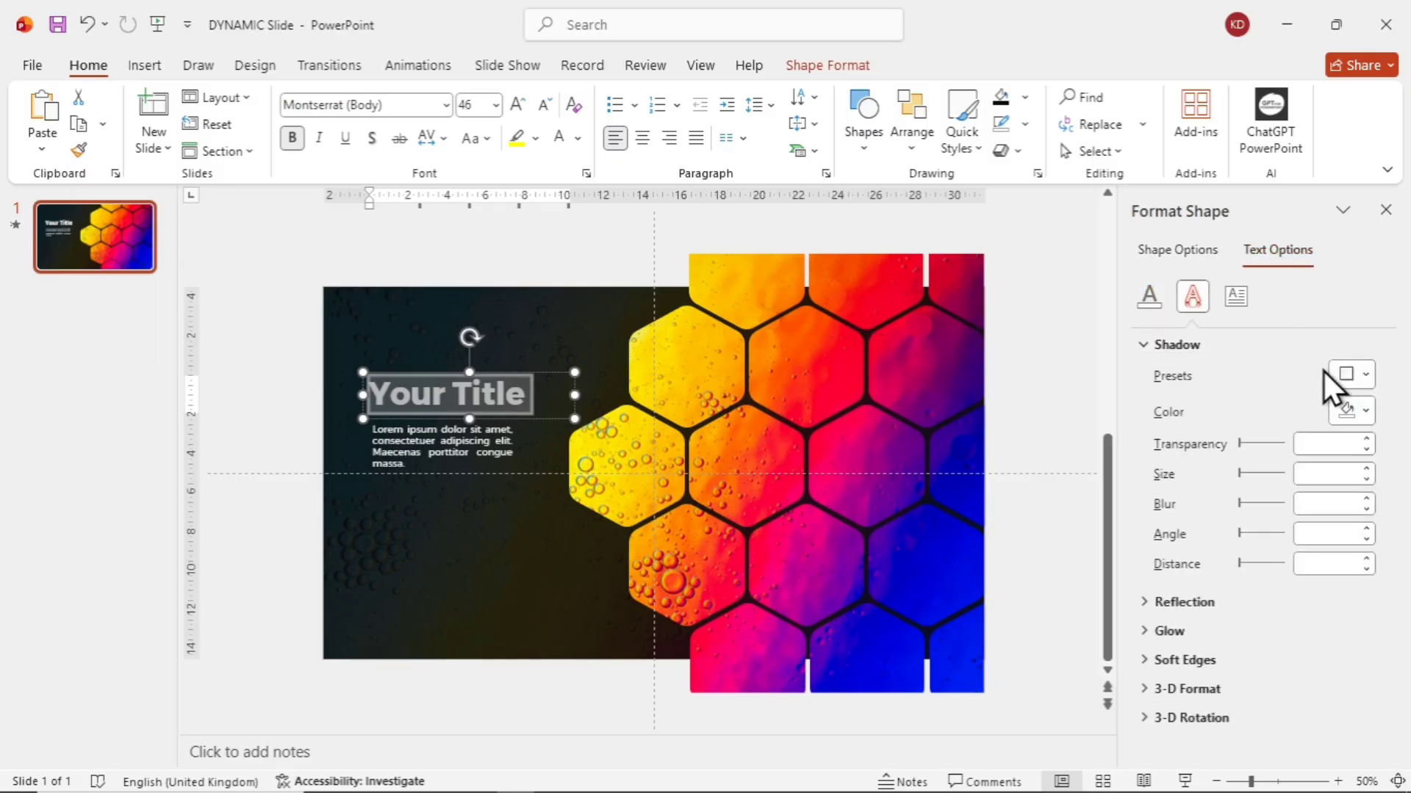
left_click(1365, 377)
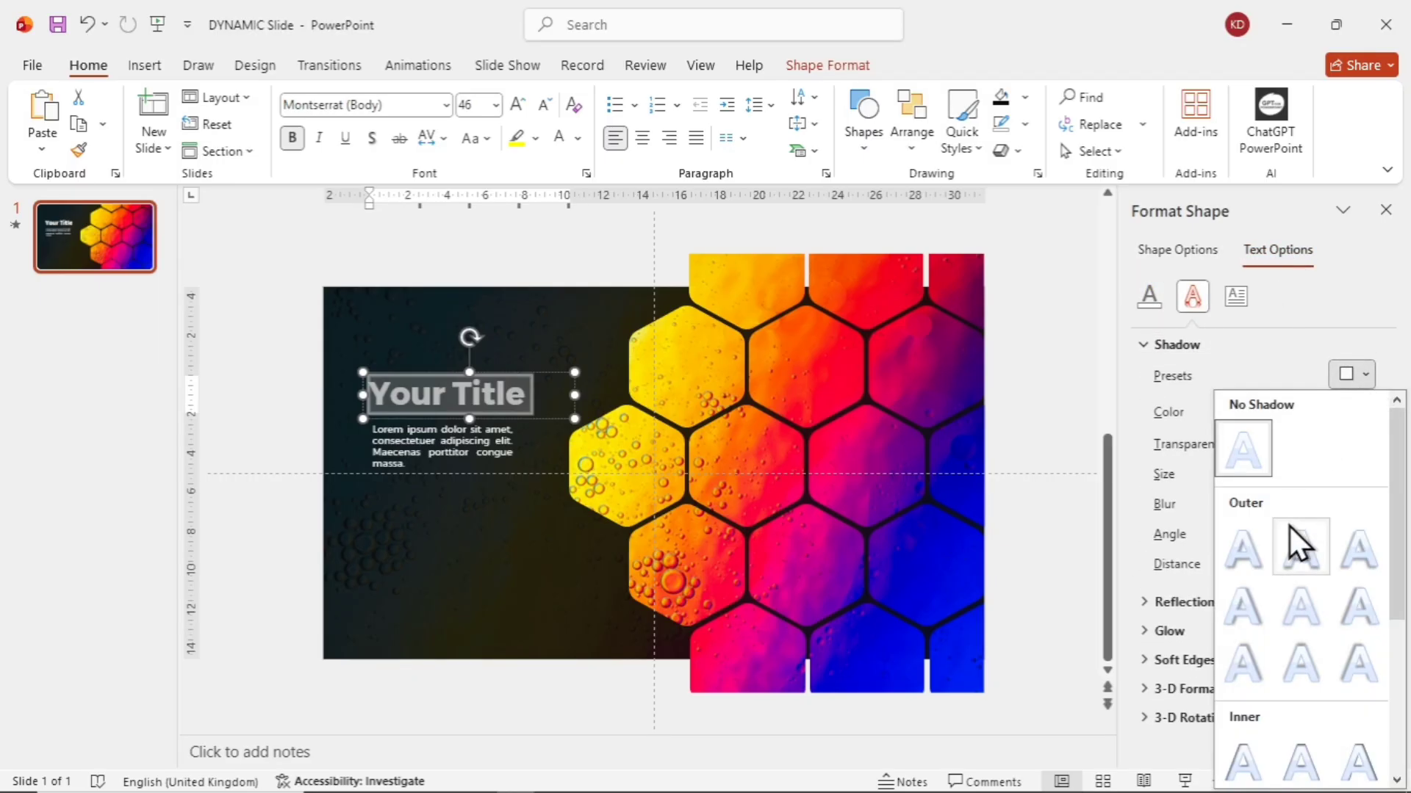
left_click(1289, 616)
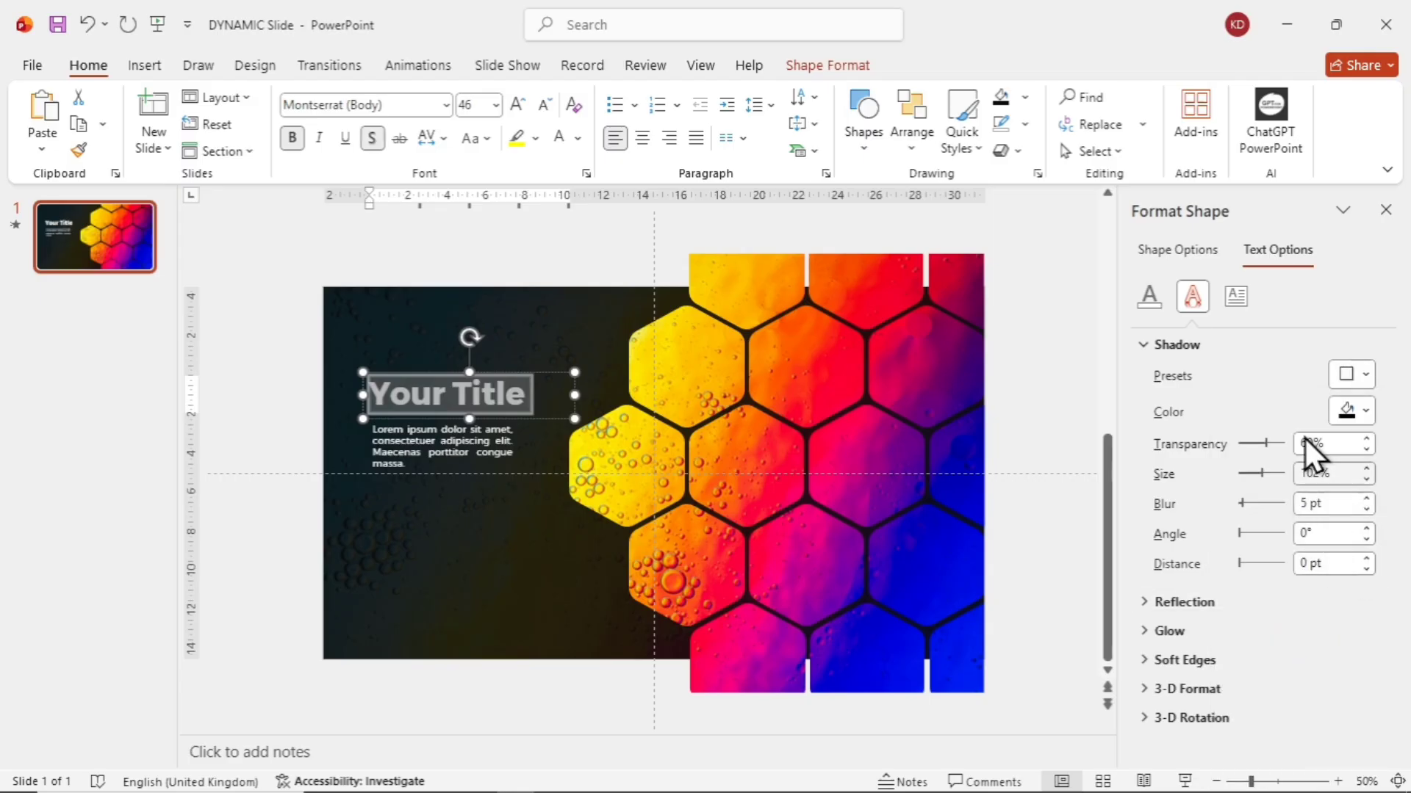
- Set the title text's shadow colour to white and its blur to about 23 pt
left_click(1365, 413)
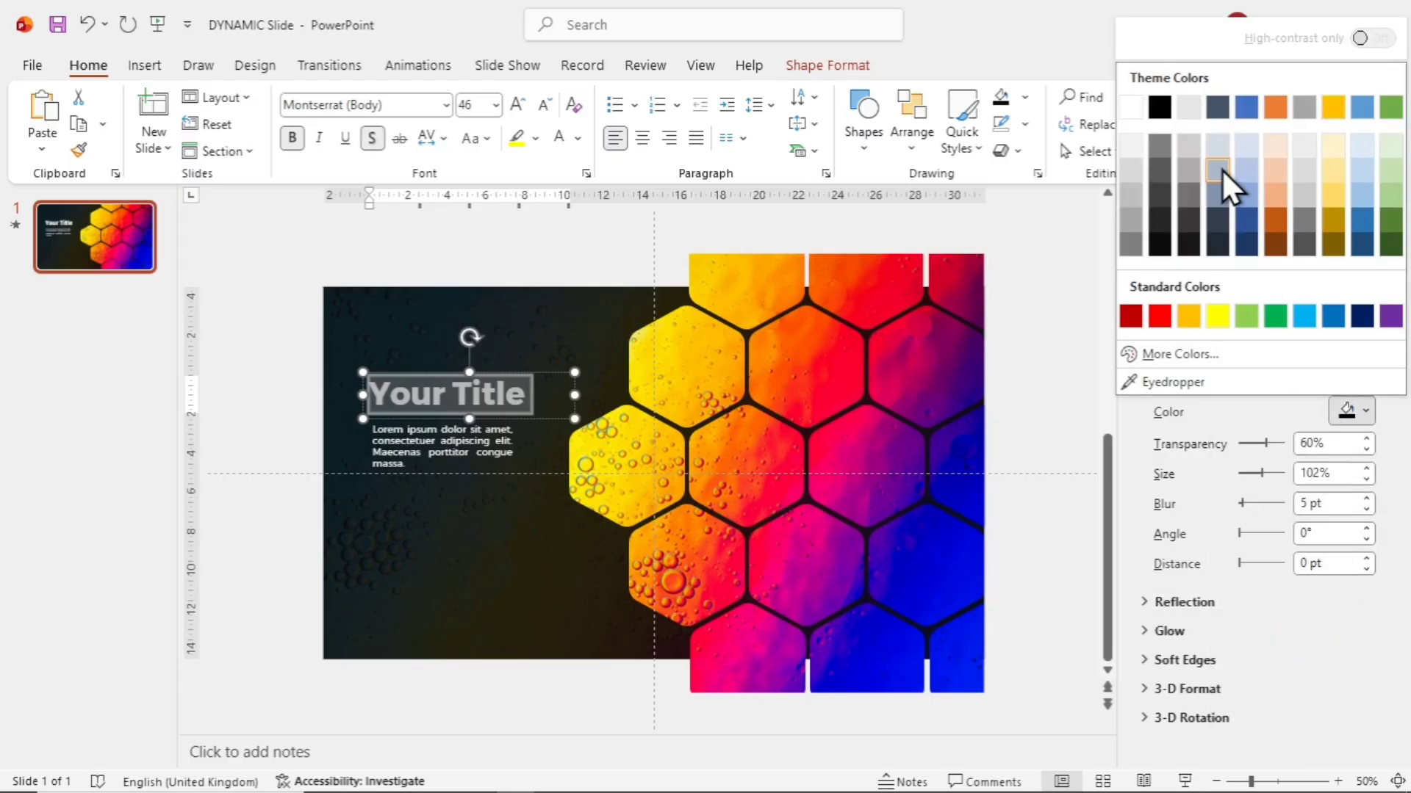
left_click(1132, 107)
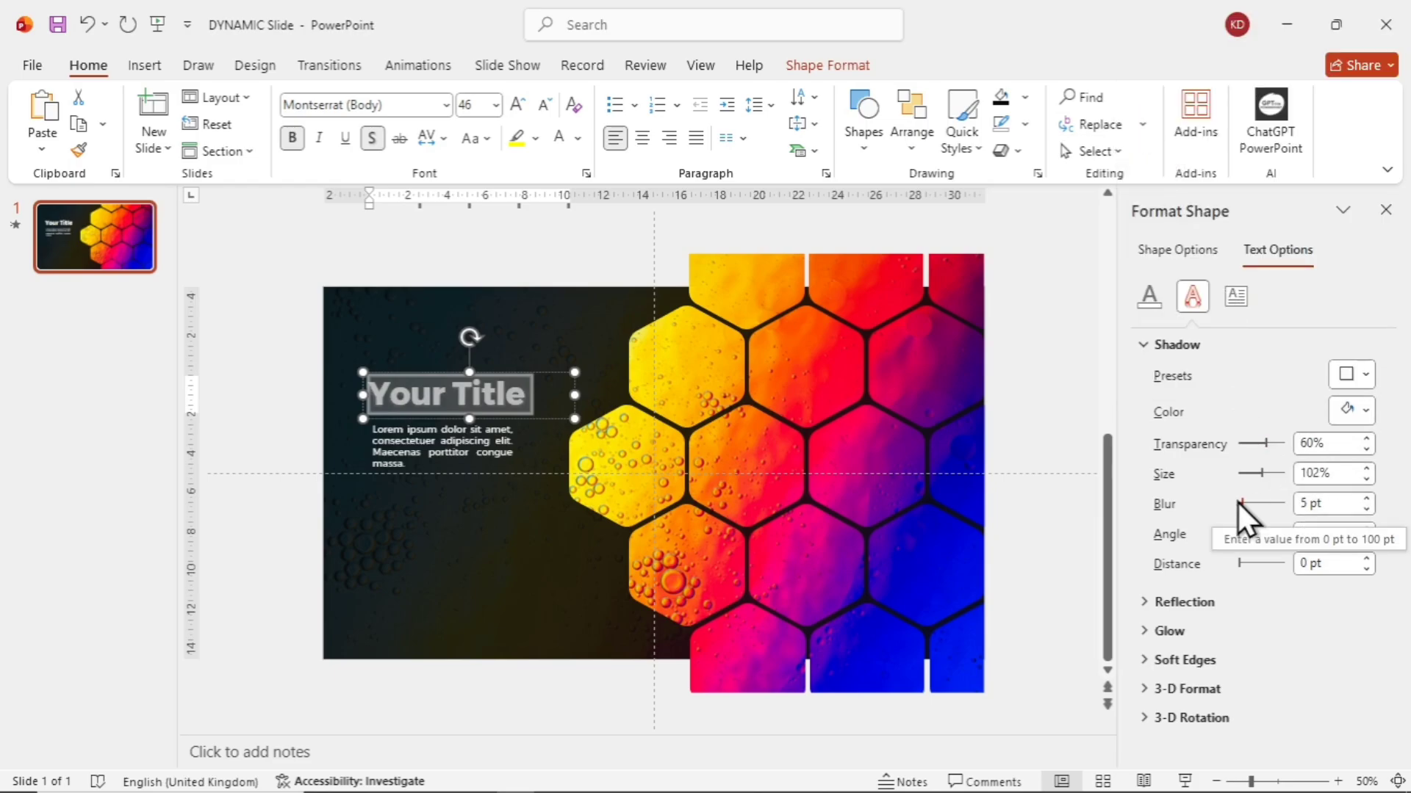
left_click_drag(1241, 504, 1249, 505)
left_click(817, 242)
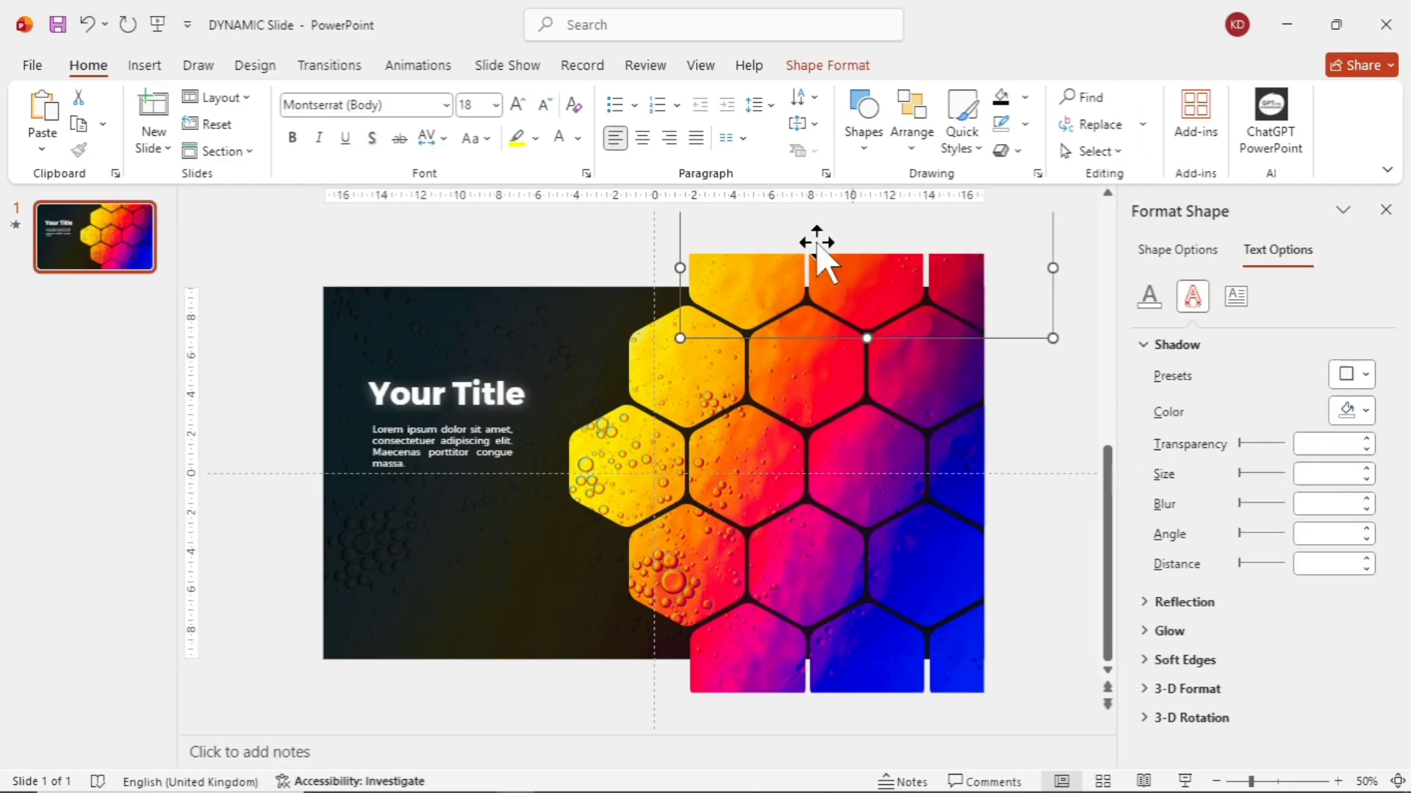
- Give the paragraph text below the title a centred outer shadow in white with 24 pt blur
scroll(471, 395, "up", 2, "ctrl")
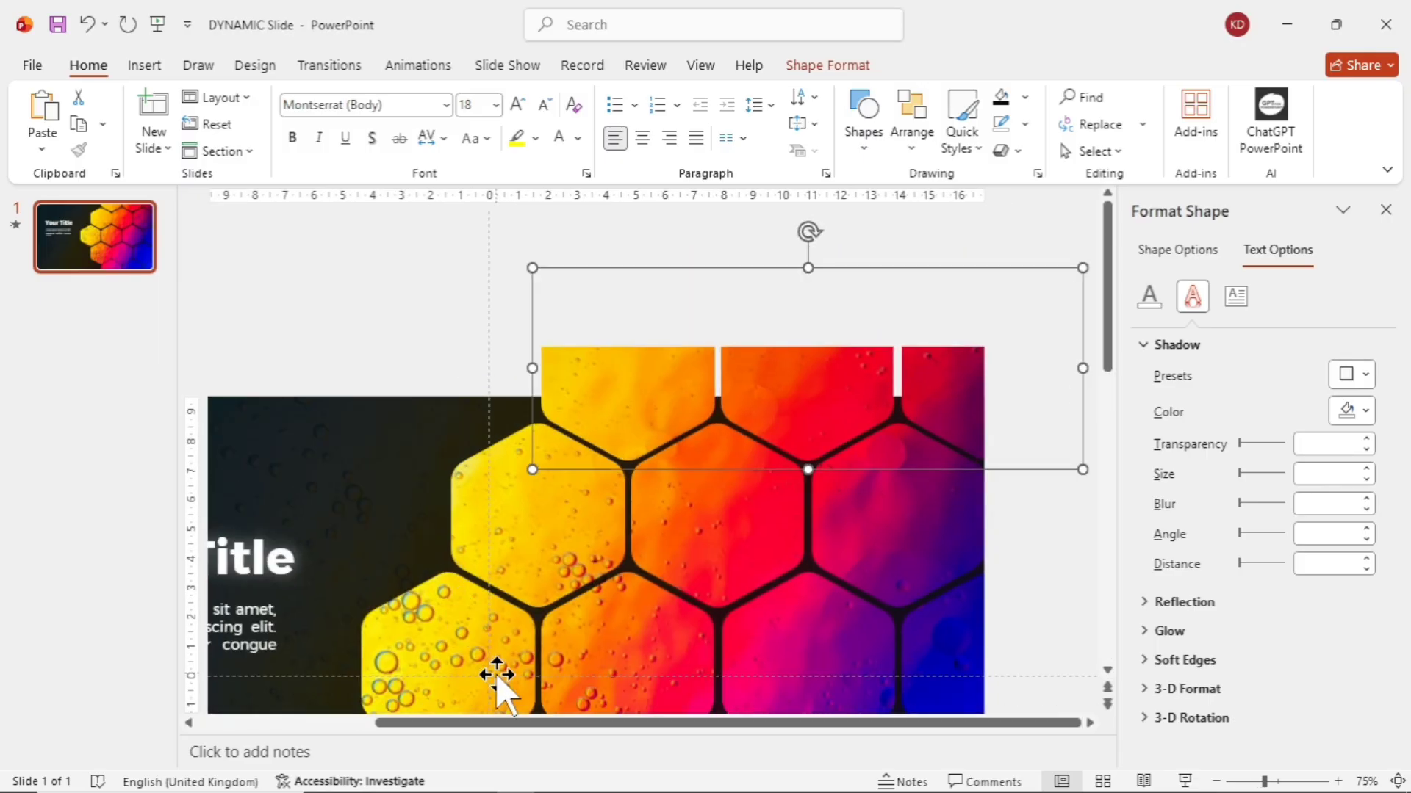
left_click_drag(495, 726, 353, 730)
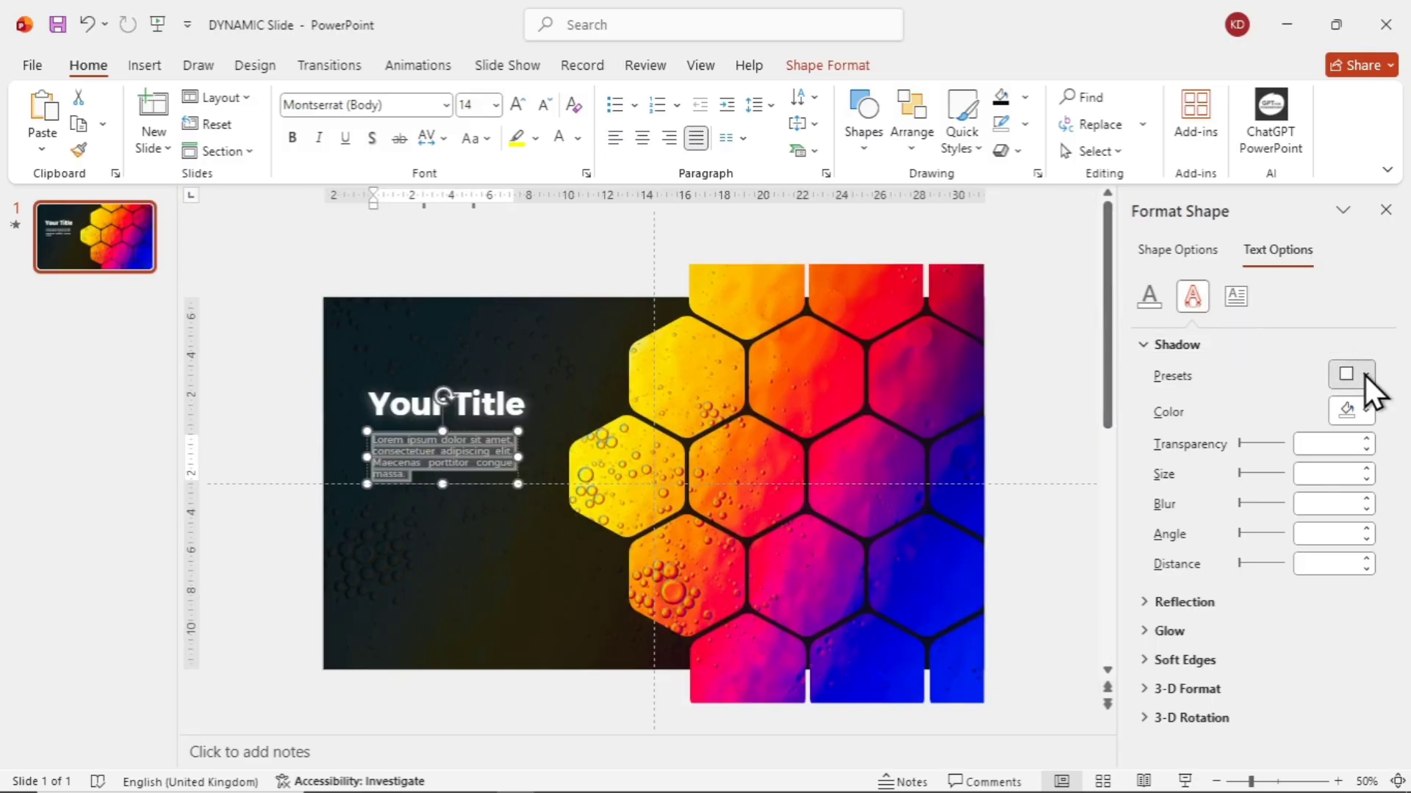
left_click(1365, 377)
left_click(1306, 598)
left_click(1365, 413)
left_click(1132, 114)
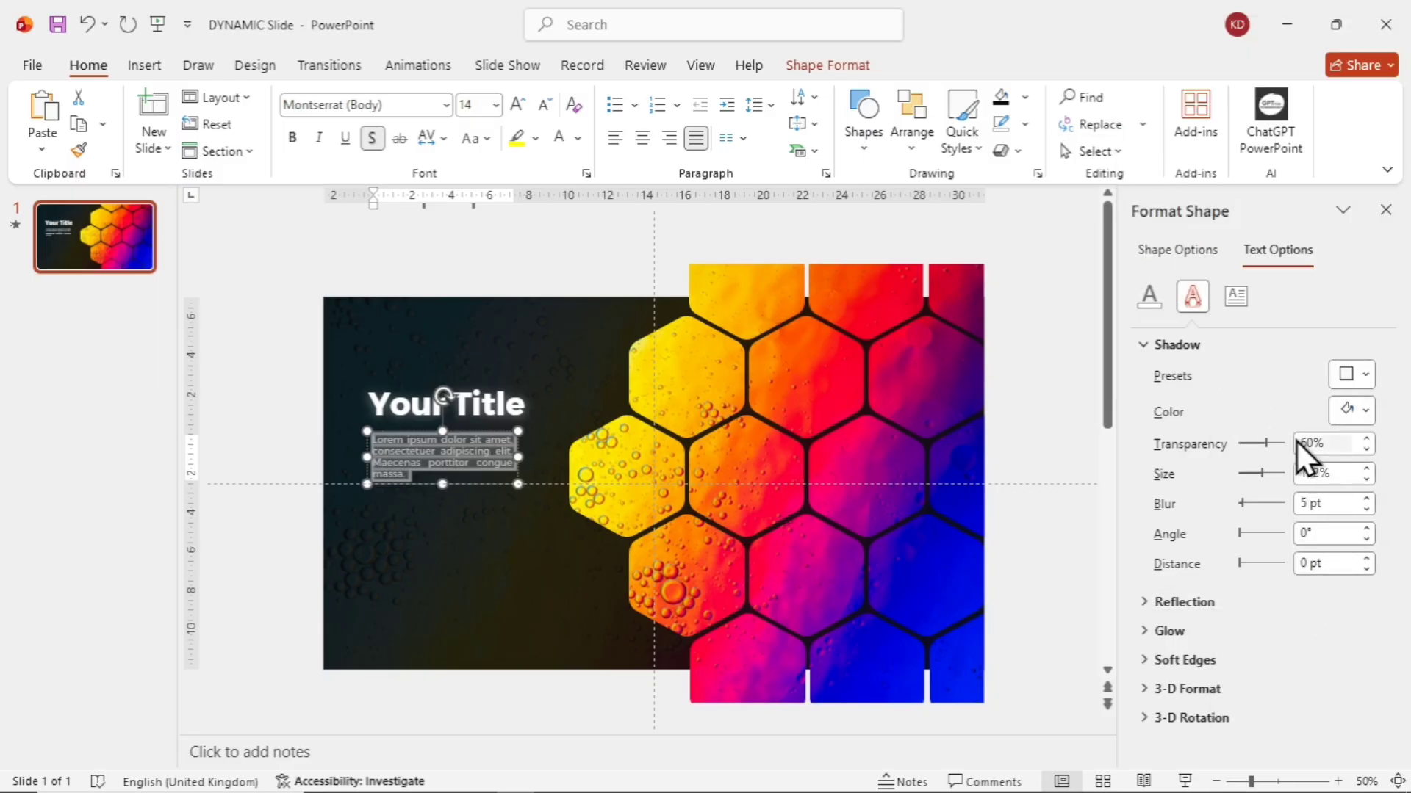
left_click_drag(1238, 503, 1250, 506)
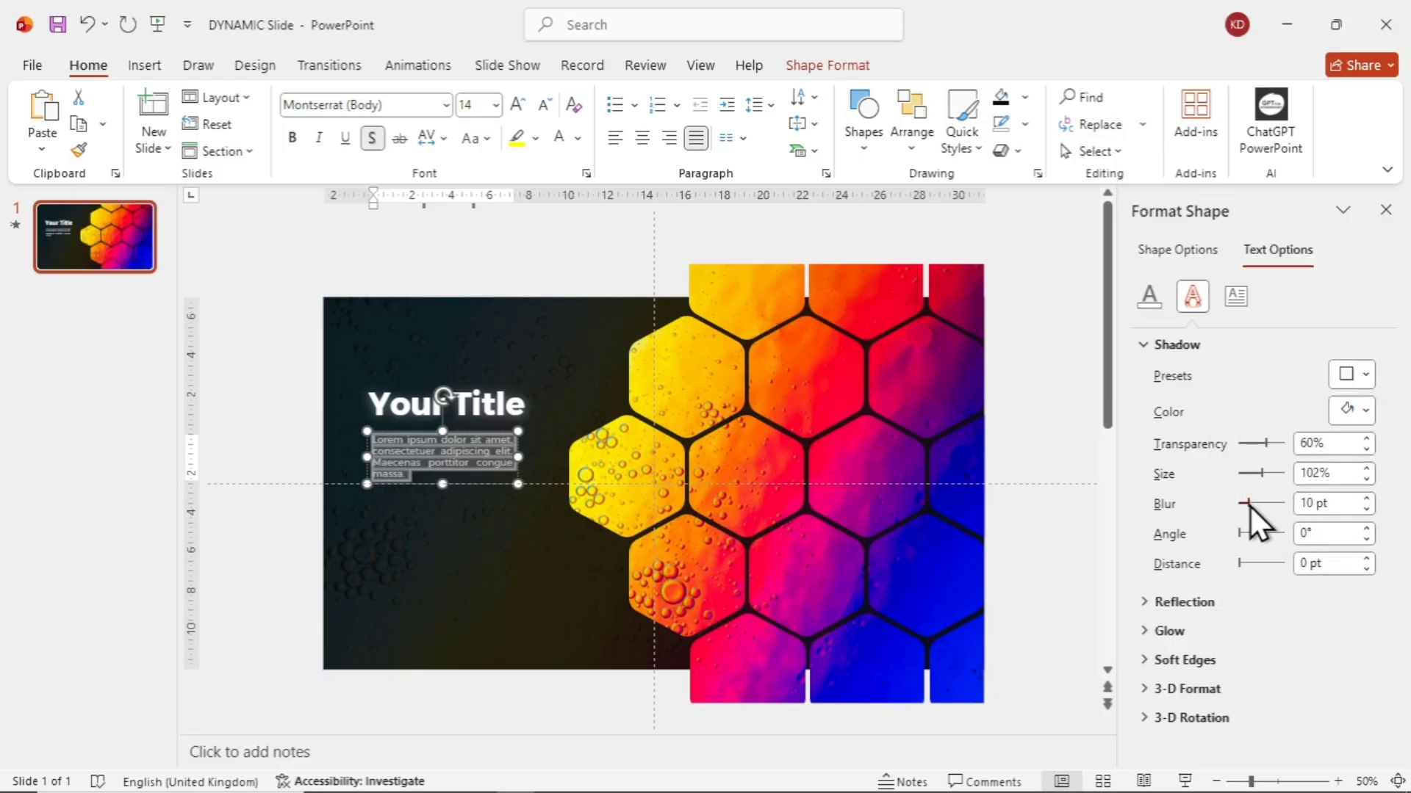
left_click(806, 362)
- Set the fill colour of the word "Title" to the standard orange
double_click(464, 404)
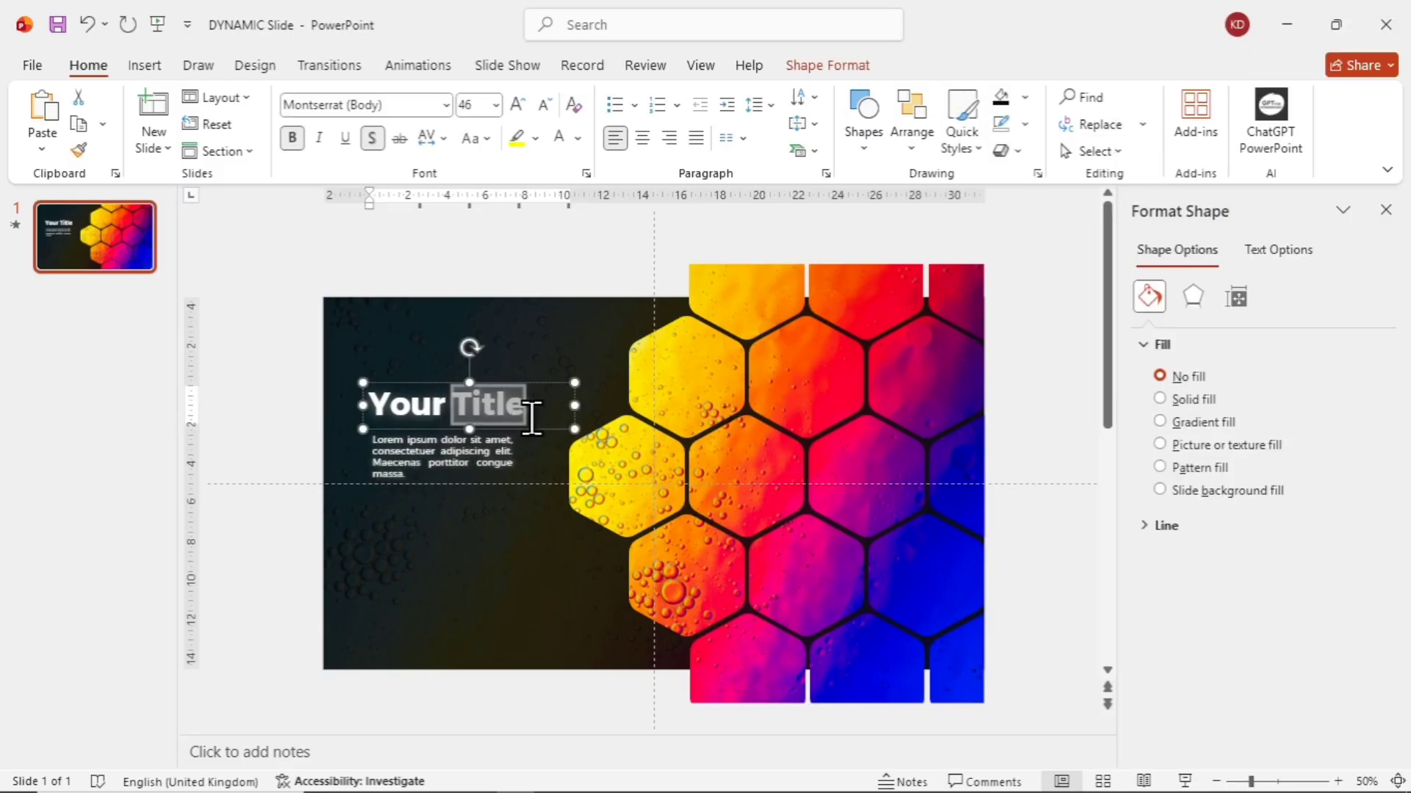
left_click(1259, 251)
left_click(1365, 501)
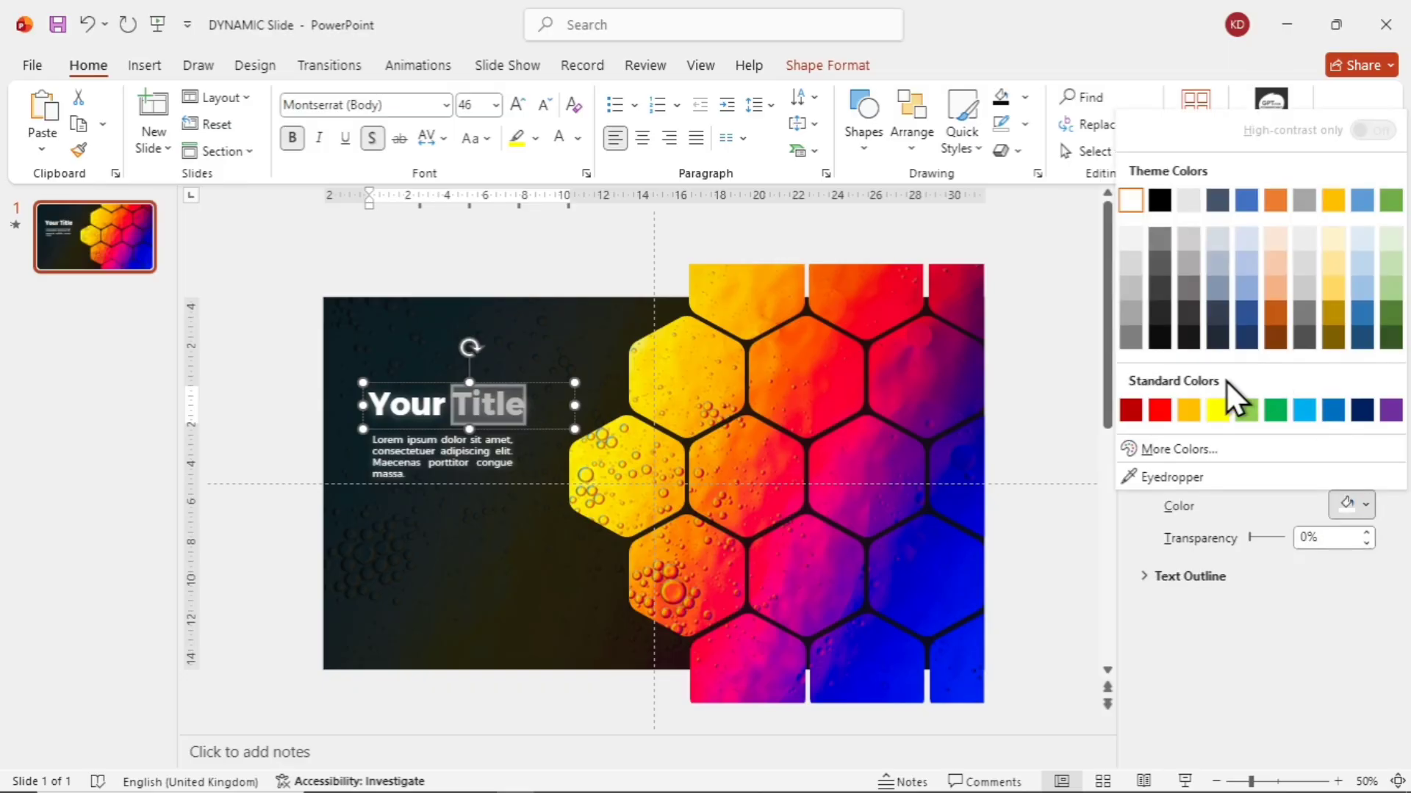
left_click(1187, 409)
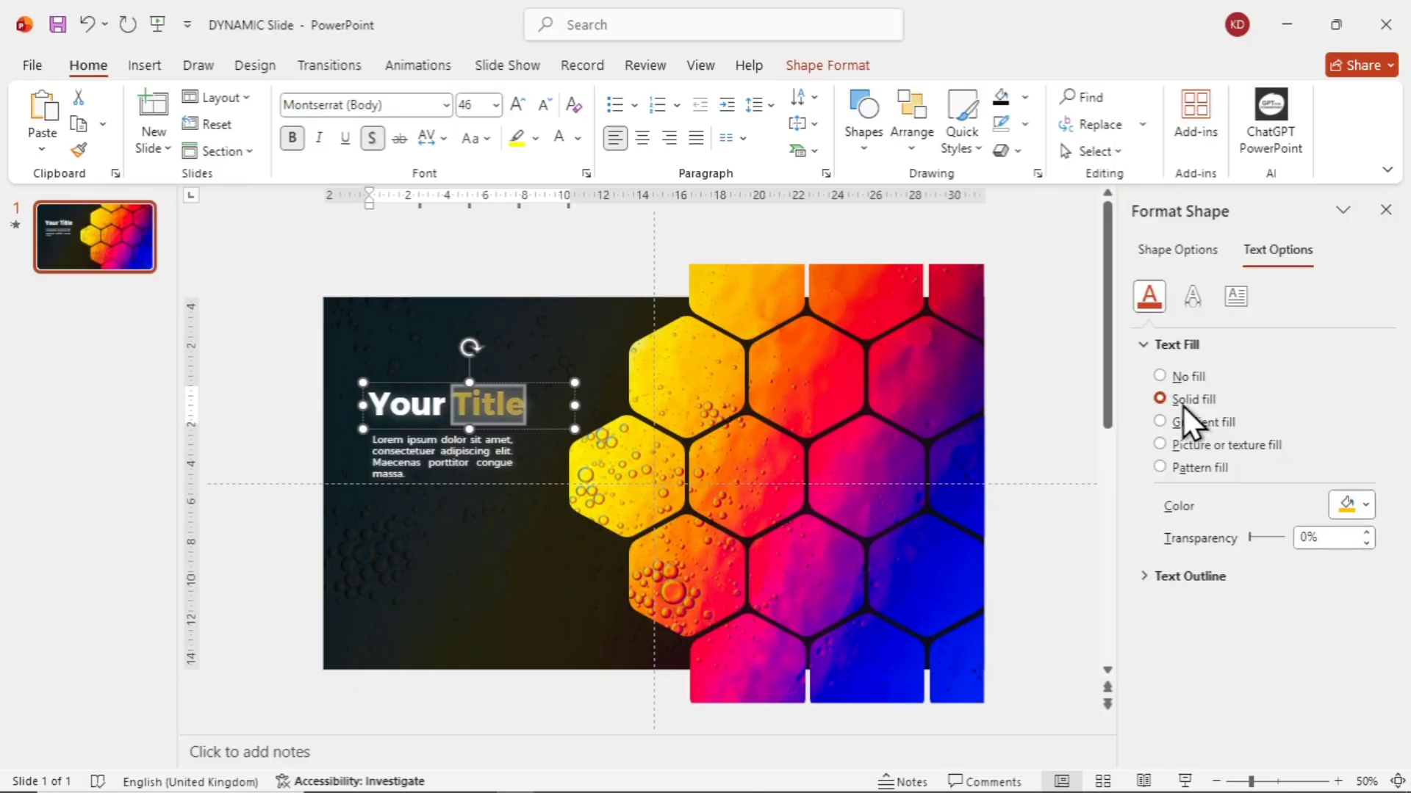
- Set the shadow colour of the word "Title" to the standard orange
left_click(1190, 294)
left_click(1366, 410)
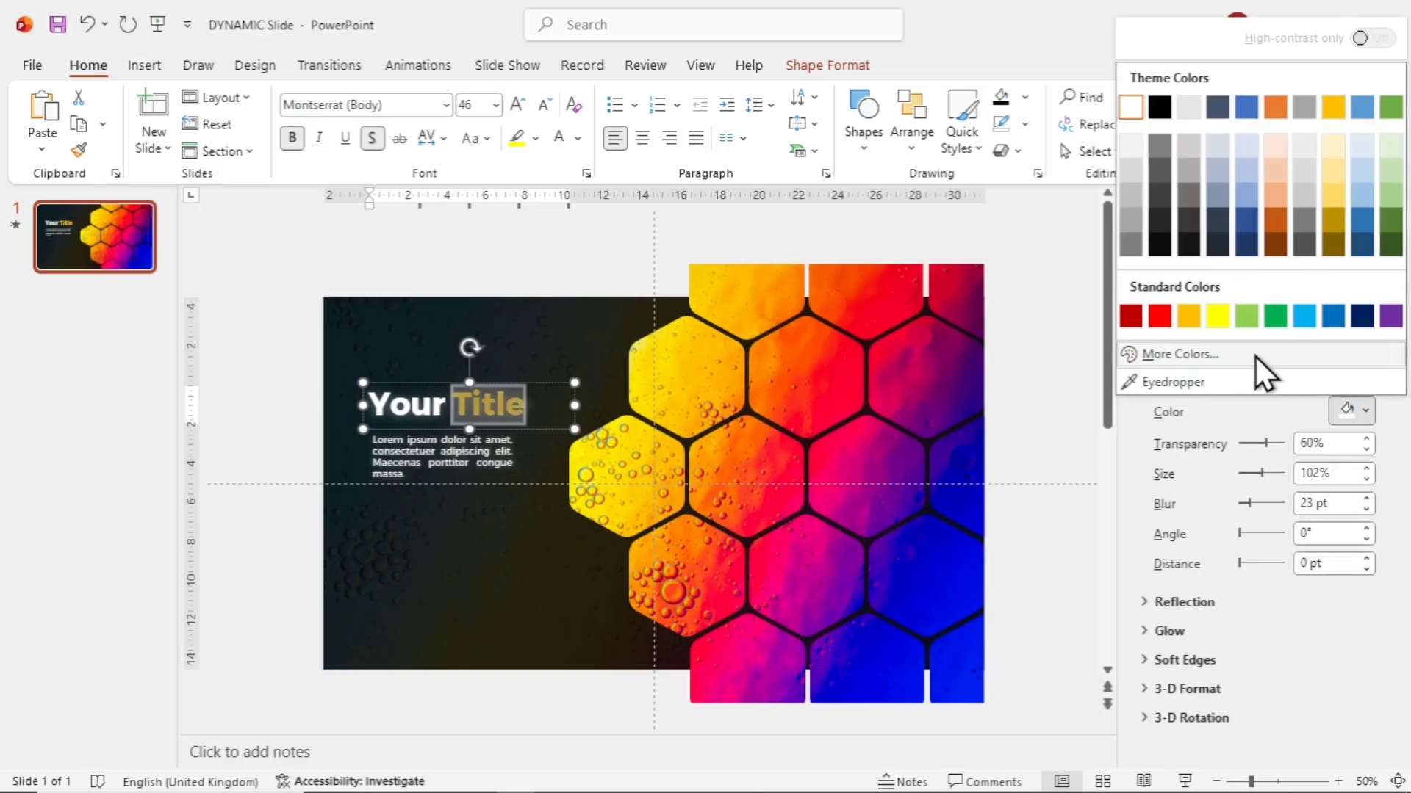
left_click(1185, 315)
left_click(624, 274)
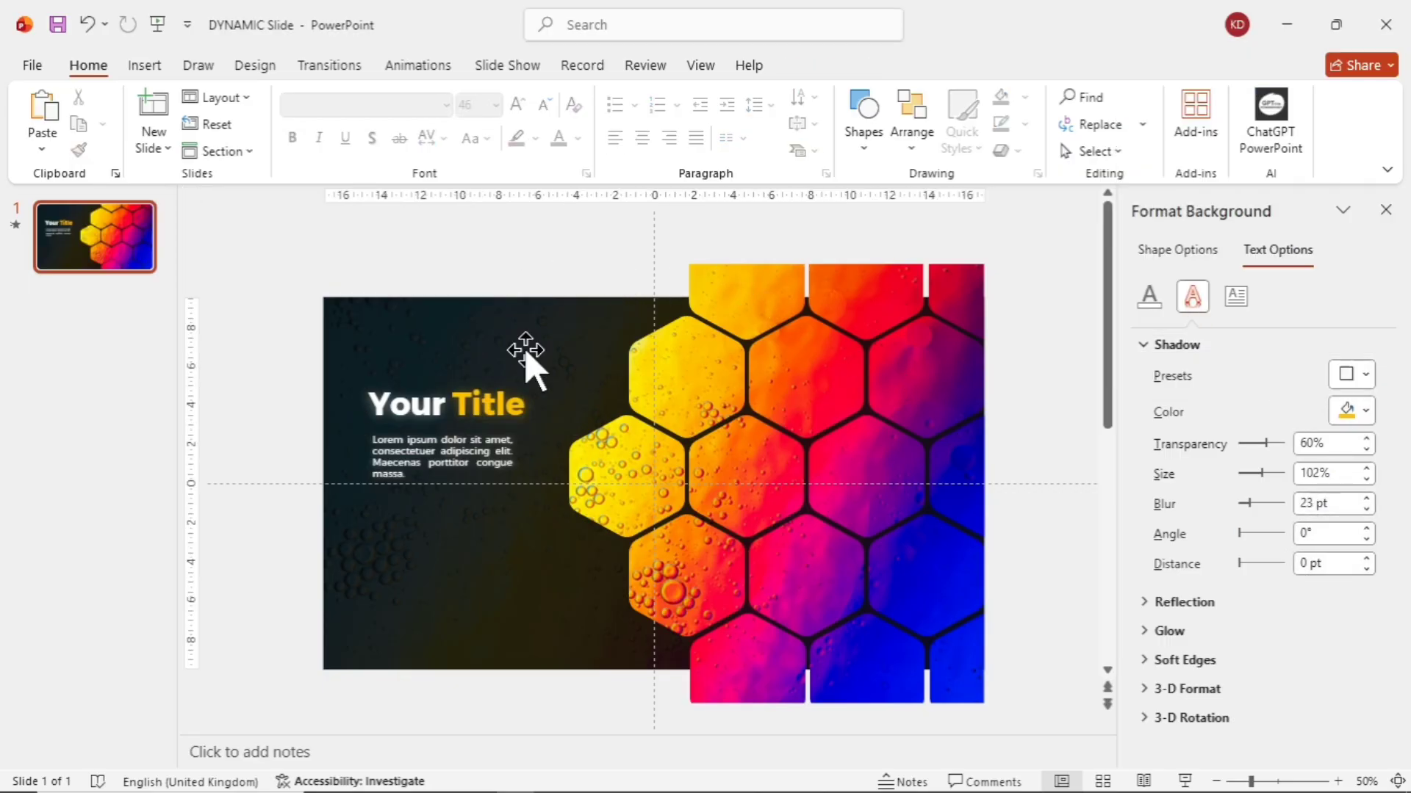
- Apply a Fly In animation from the left to both the title and paragraph text boxes
left_click(468, 398)
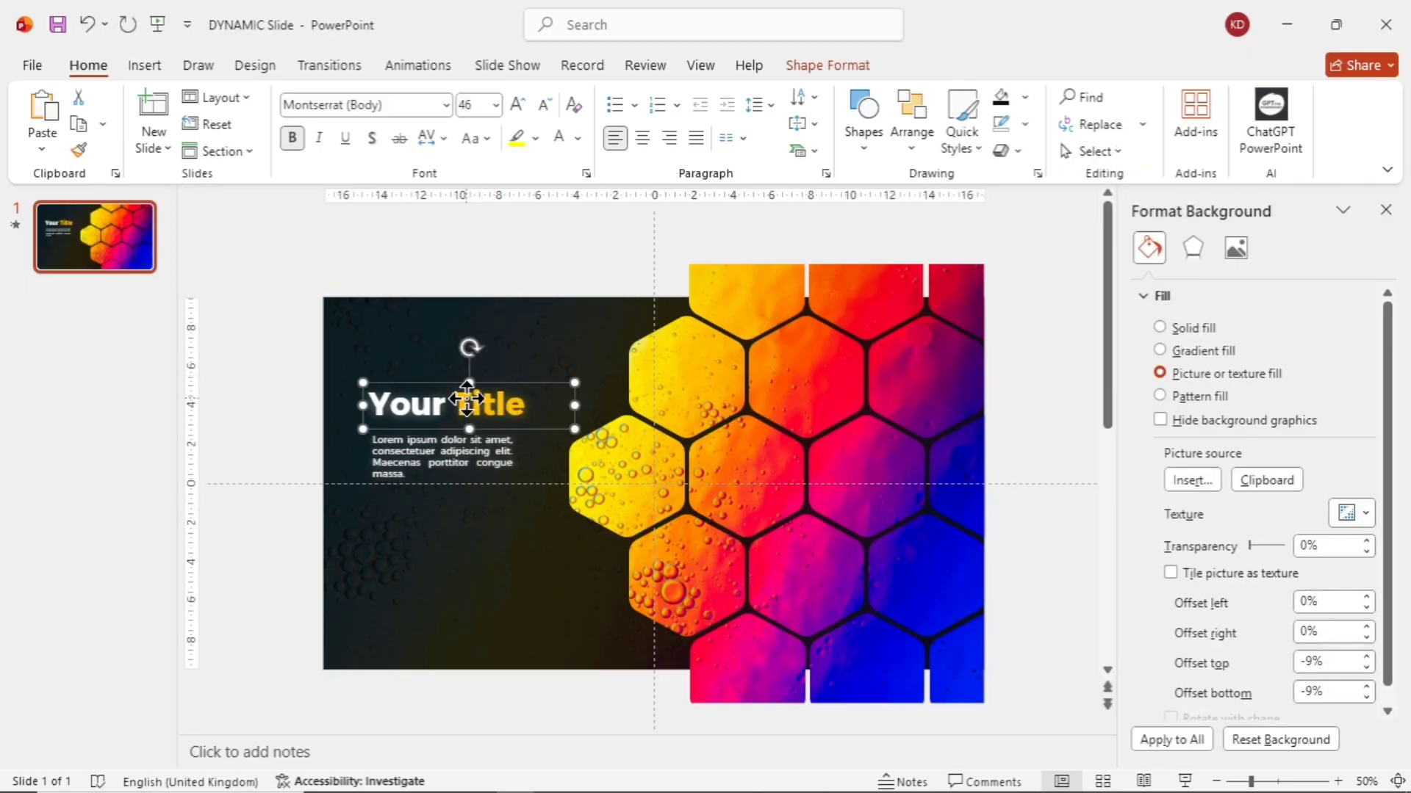
left_click(485, 446, "shift")
left_click(417, 65)
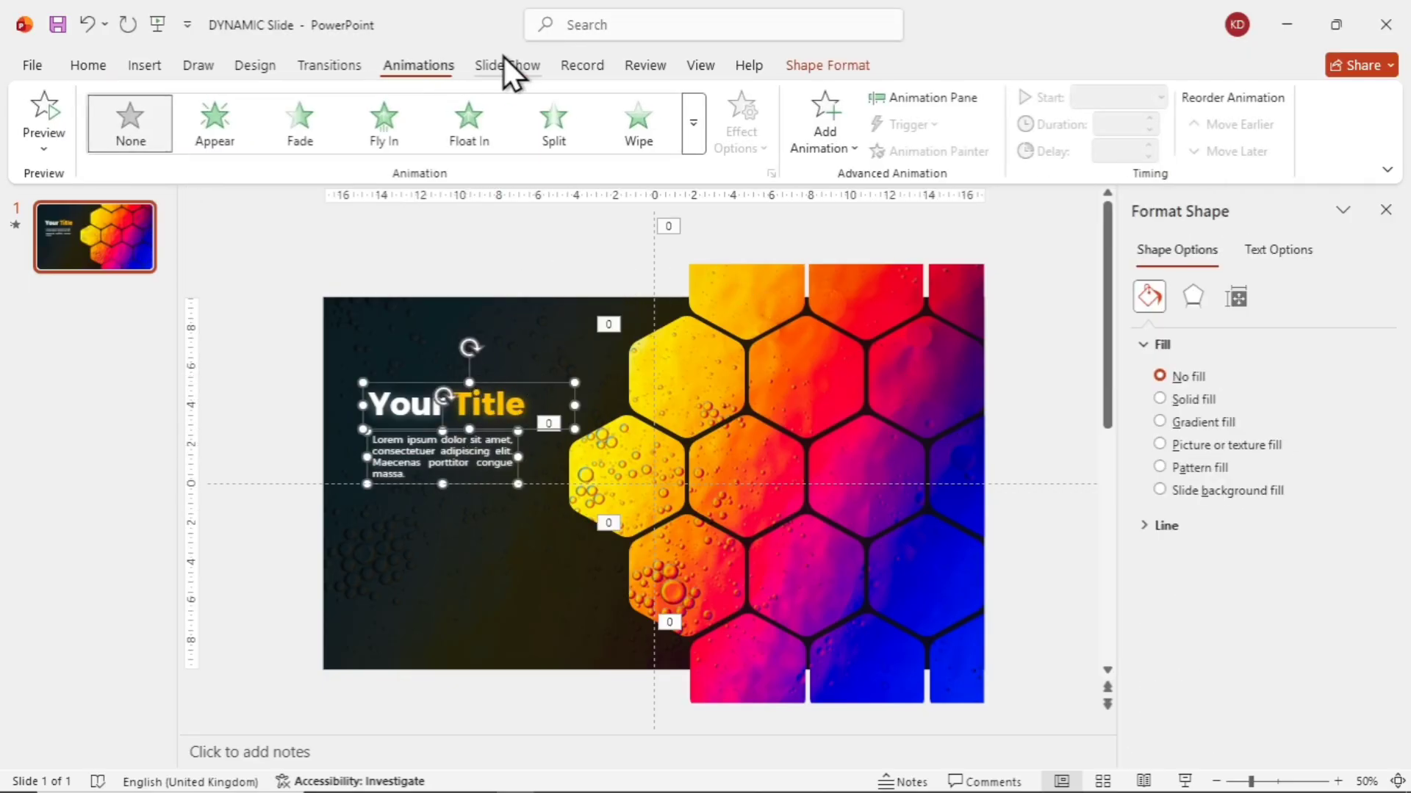
left_click(925, 97)
left_click(468, 124)
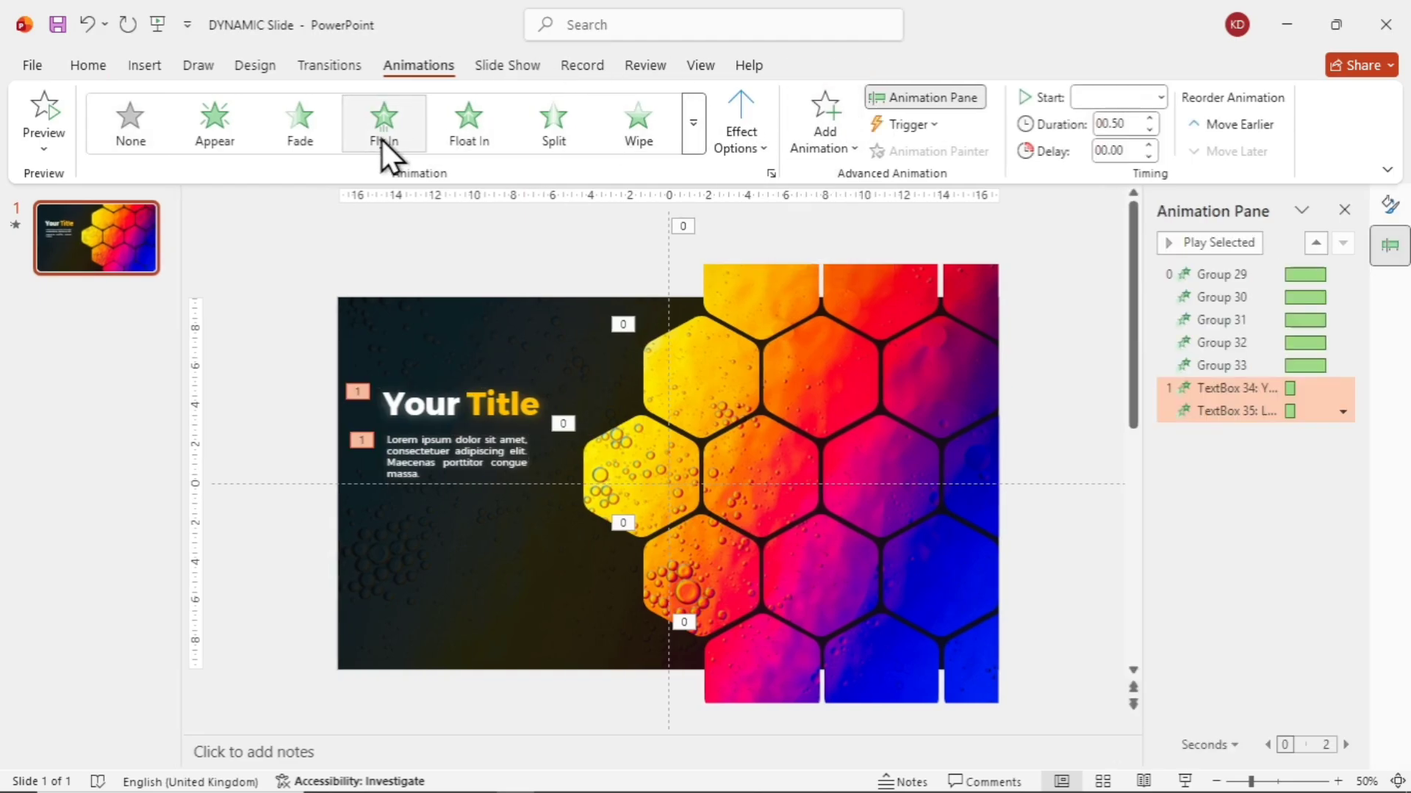
left_click(381, 139)
left_click(764, 150)
left_click(817, 305)
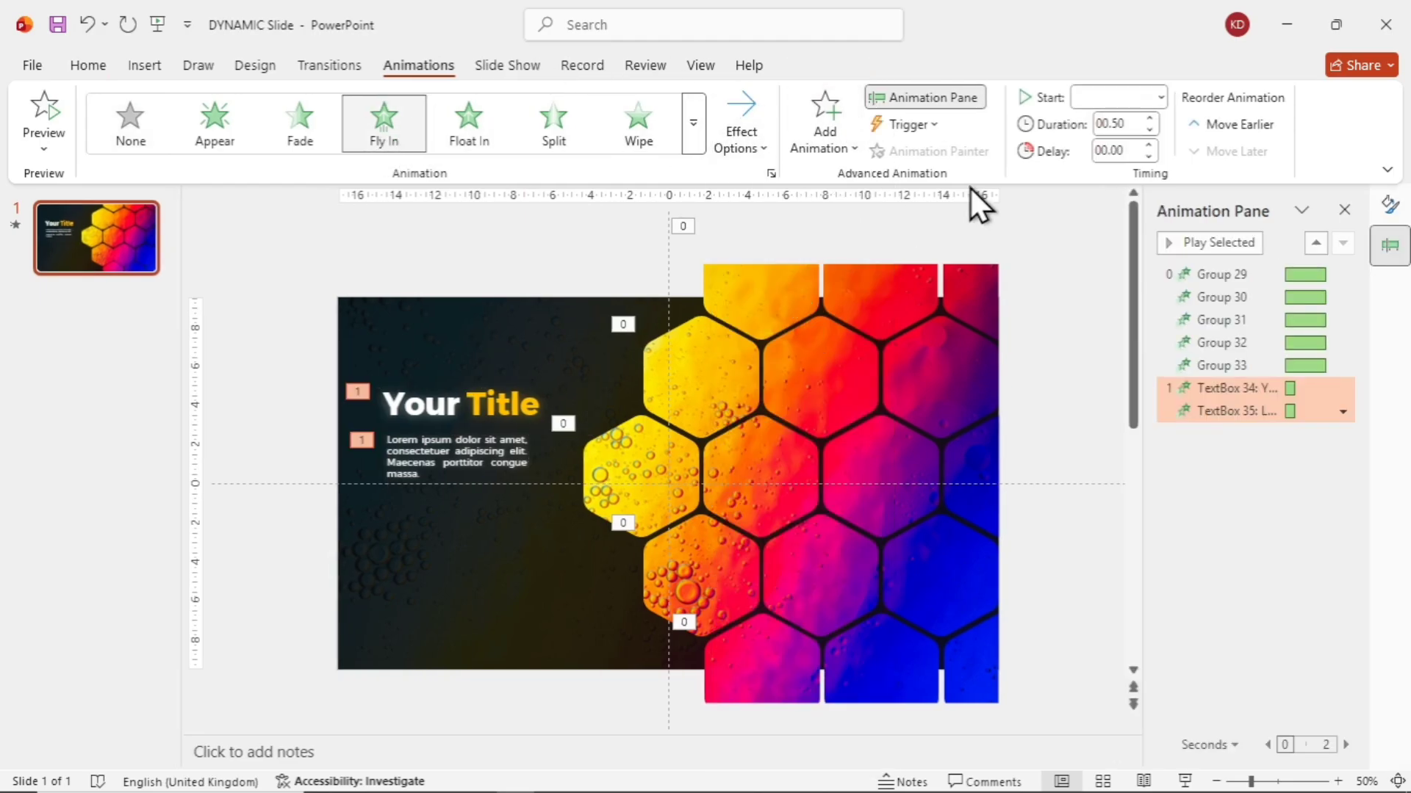
- Set both text box animations to start With Previous and last 2 seconds (Medium)
right_click(1250, 412)
left_click(1231, 457)
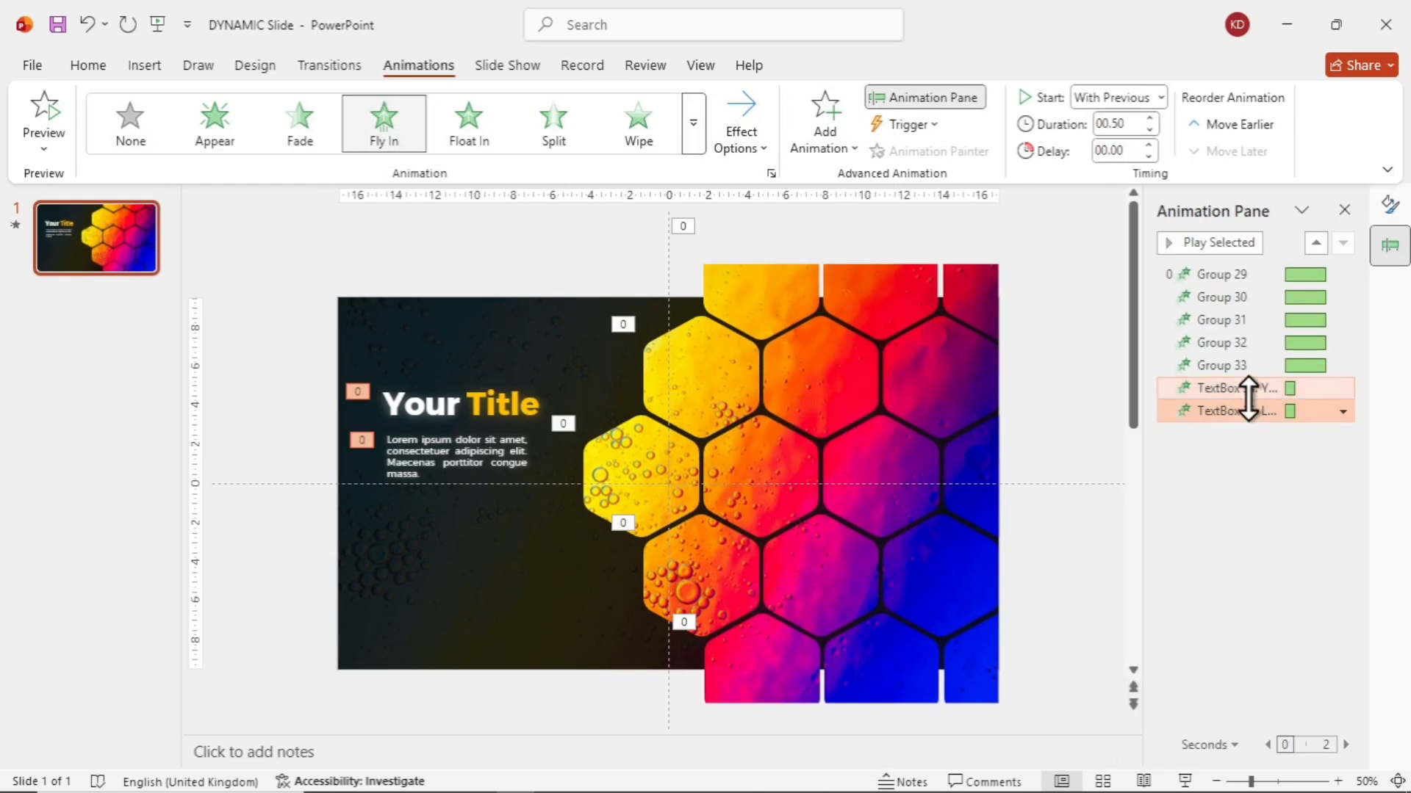
right_click(1245, 390)
left_click(1226, 491)
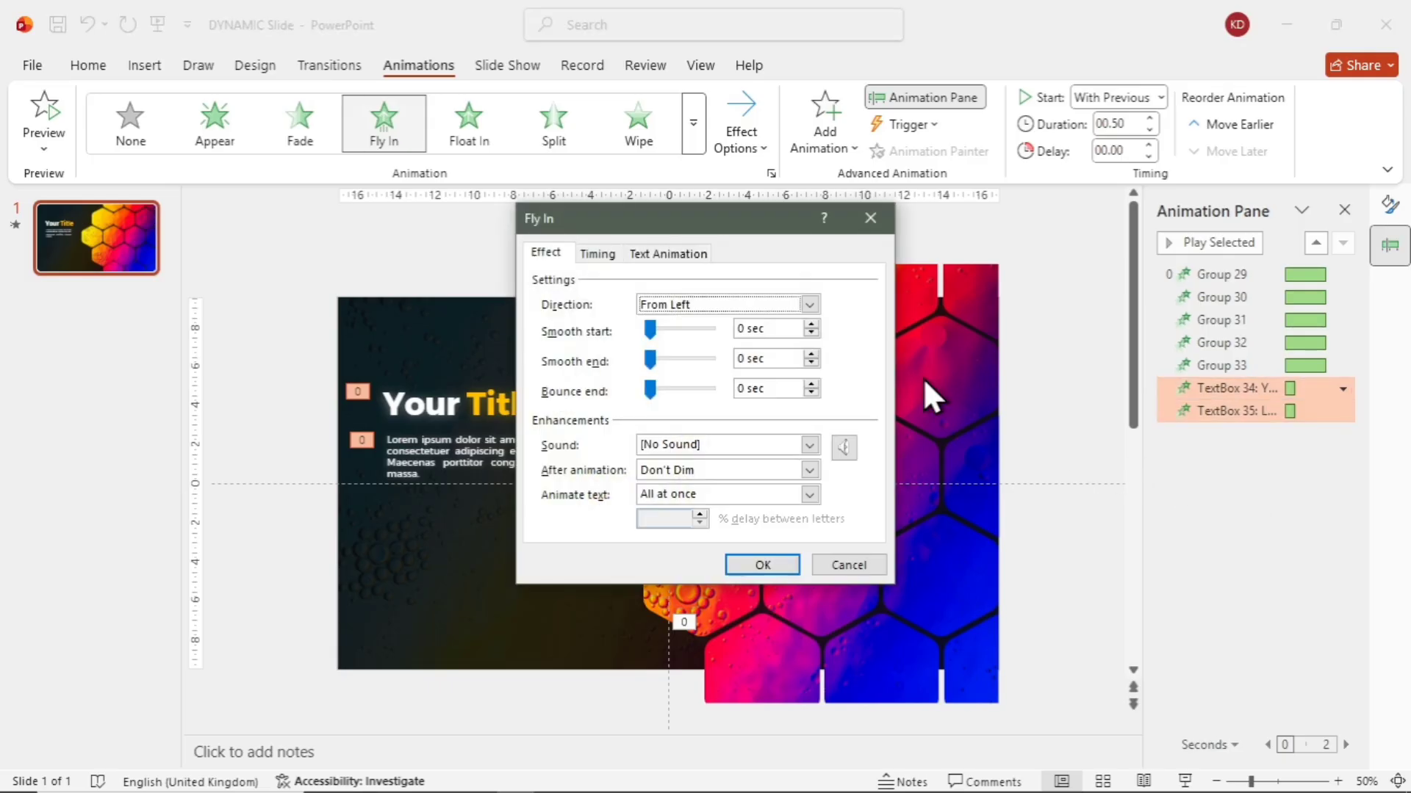
left_click(597, 253)
left_click(761, 333)
left_click(676, 392)
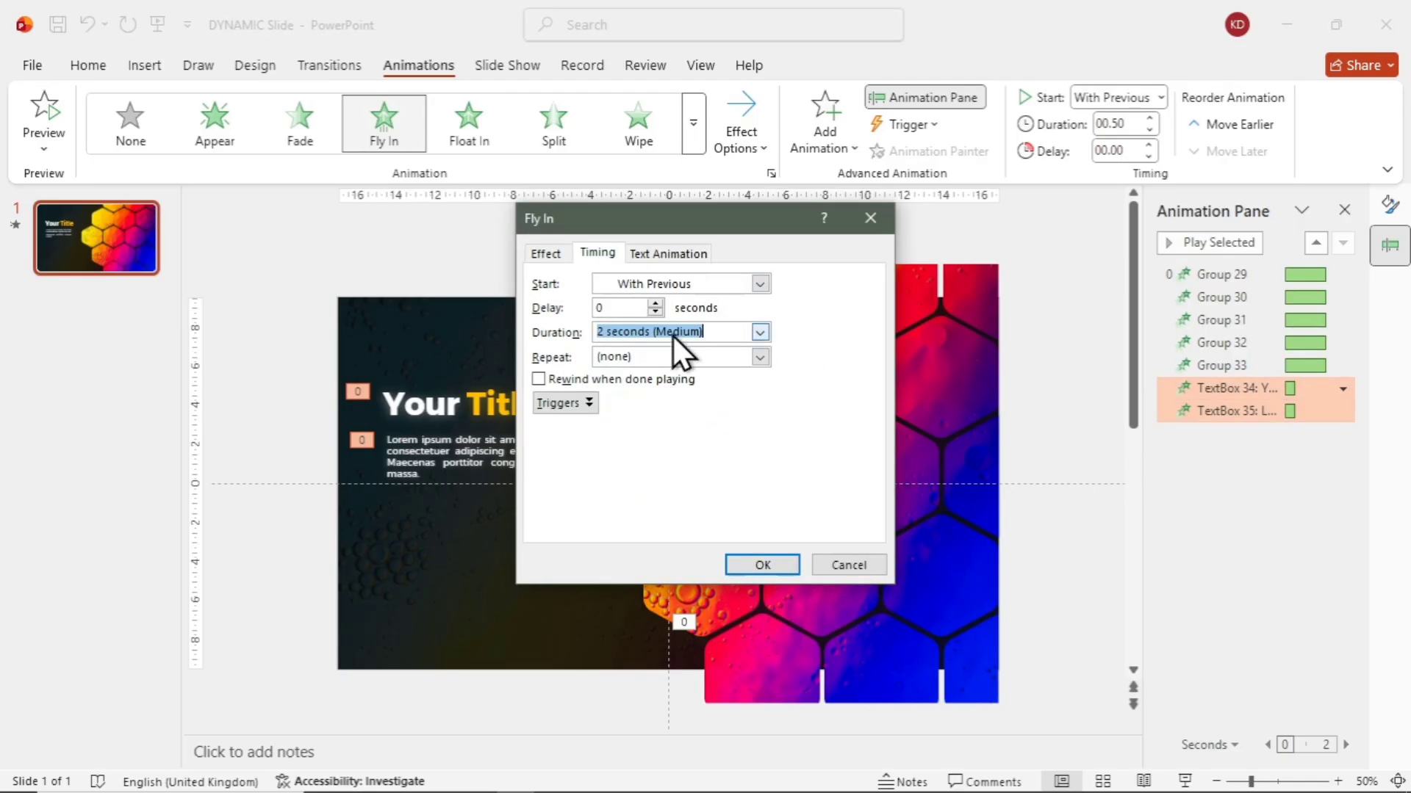
- Give the text boxes' Fly In effect a smooth start of 0.44 sec and a bounce end of 1.14 sec
left_click(562, 251)
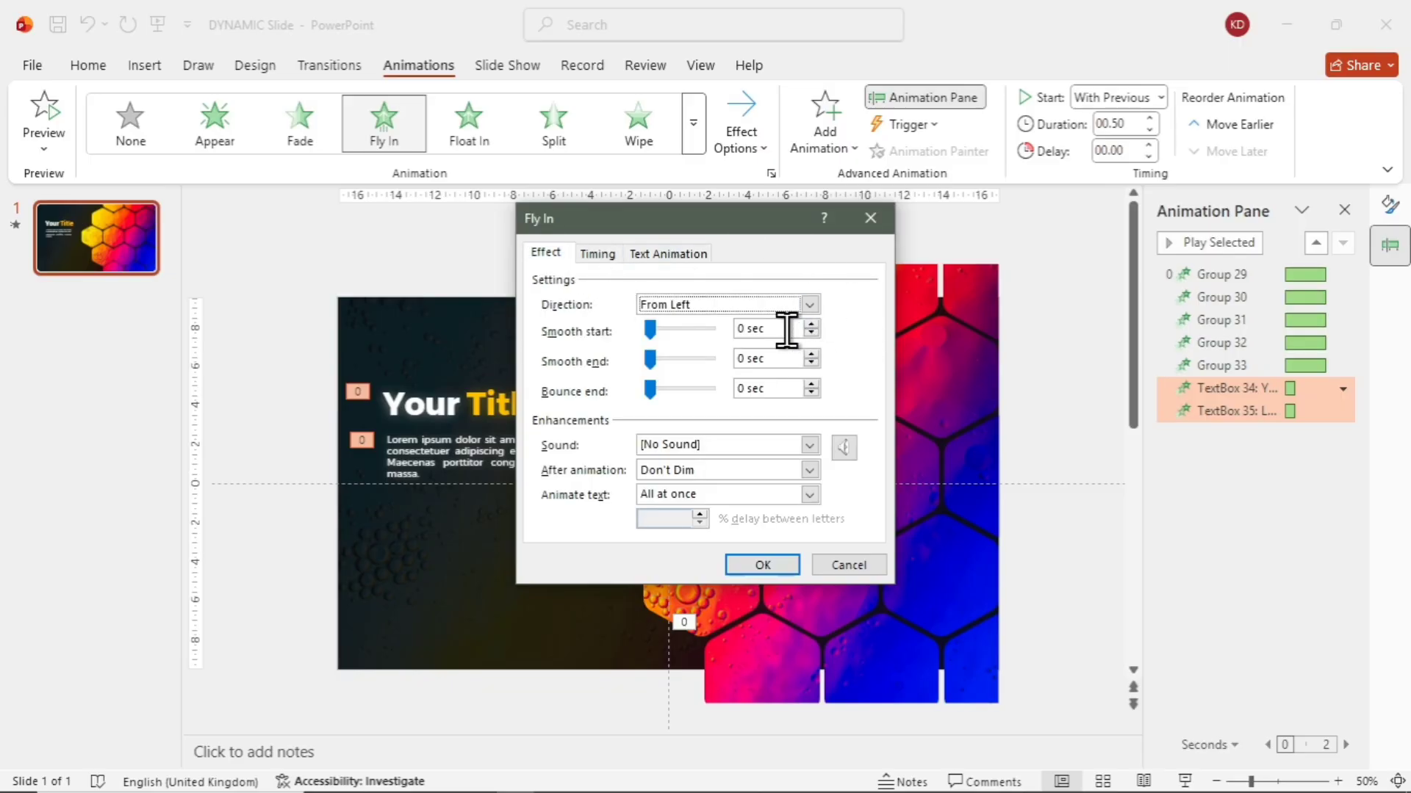
left_click_drag(664, 337, 659, 335)
left_click(651, 388)
left_click_drag(653, 386, 686, 399)
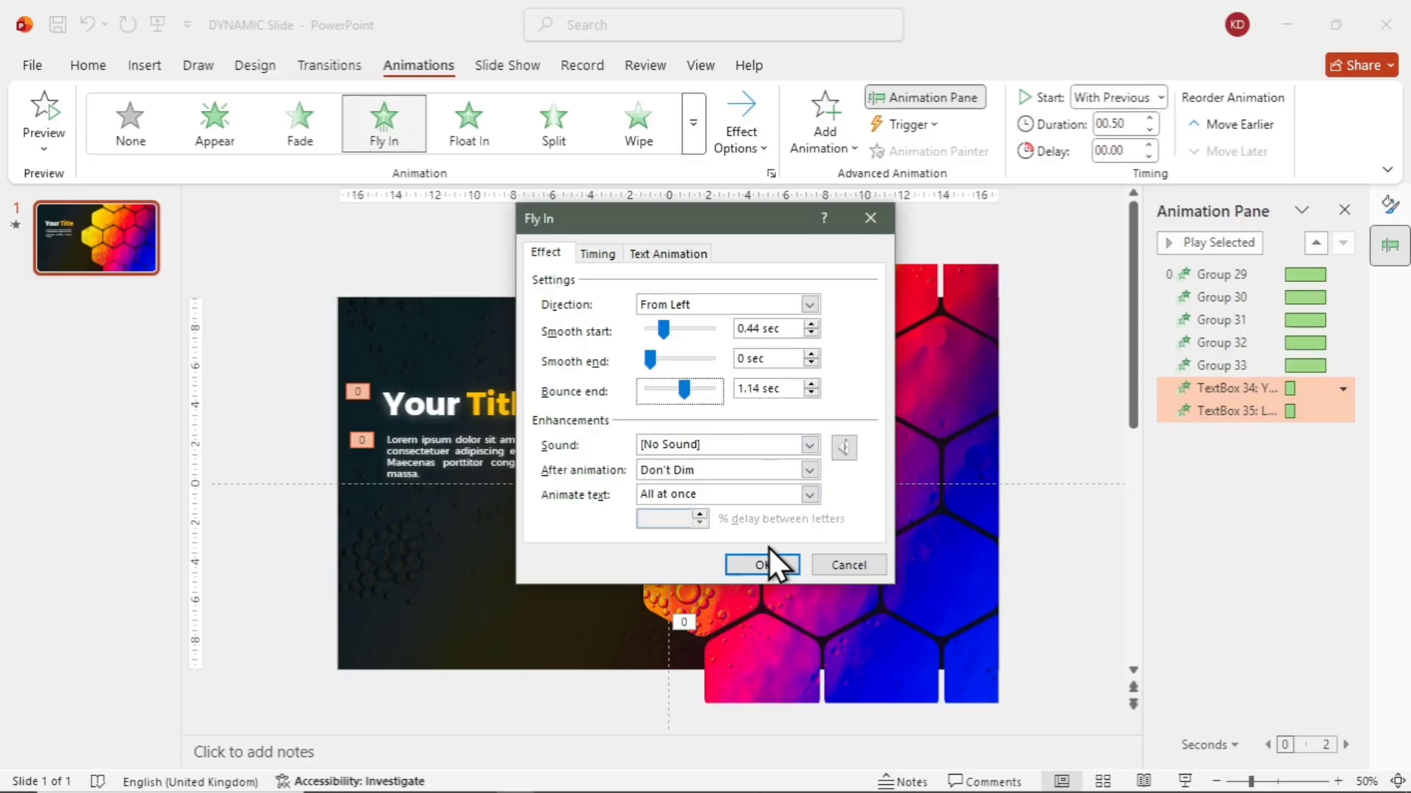
left_click(763, 567)
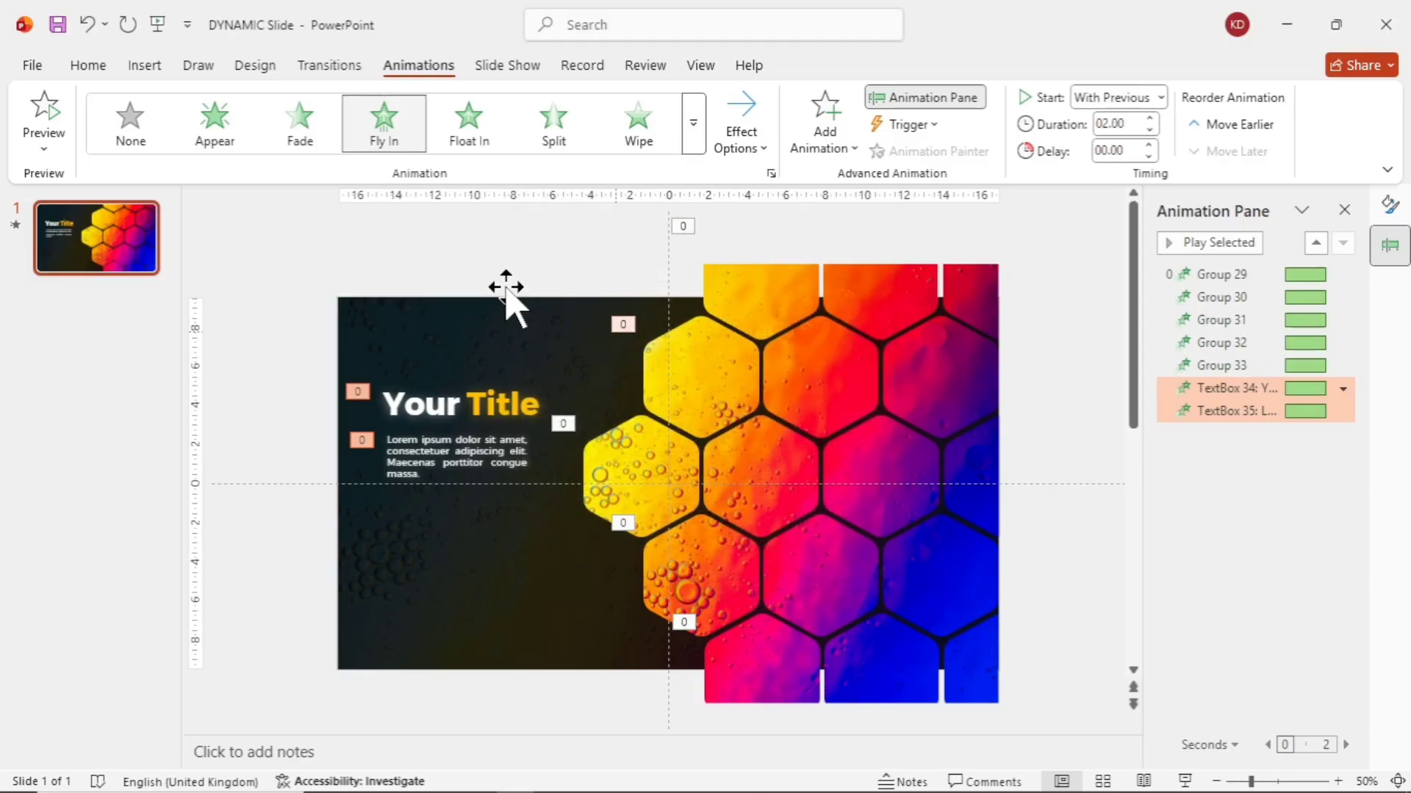
- Move the title and paragraph text boxes together slightly down, towards the slide's vertical middle
left_click(338, 257)
left_click(477, 450)
left_click(431, 397, "shift")
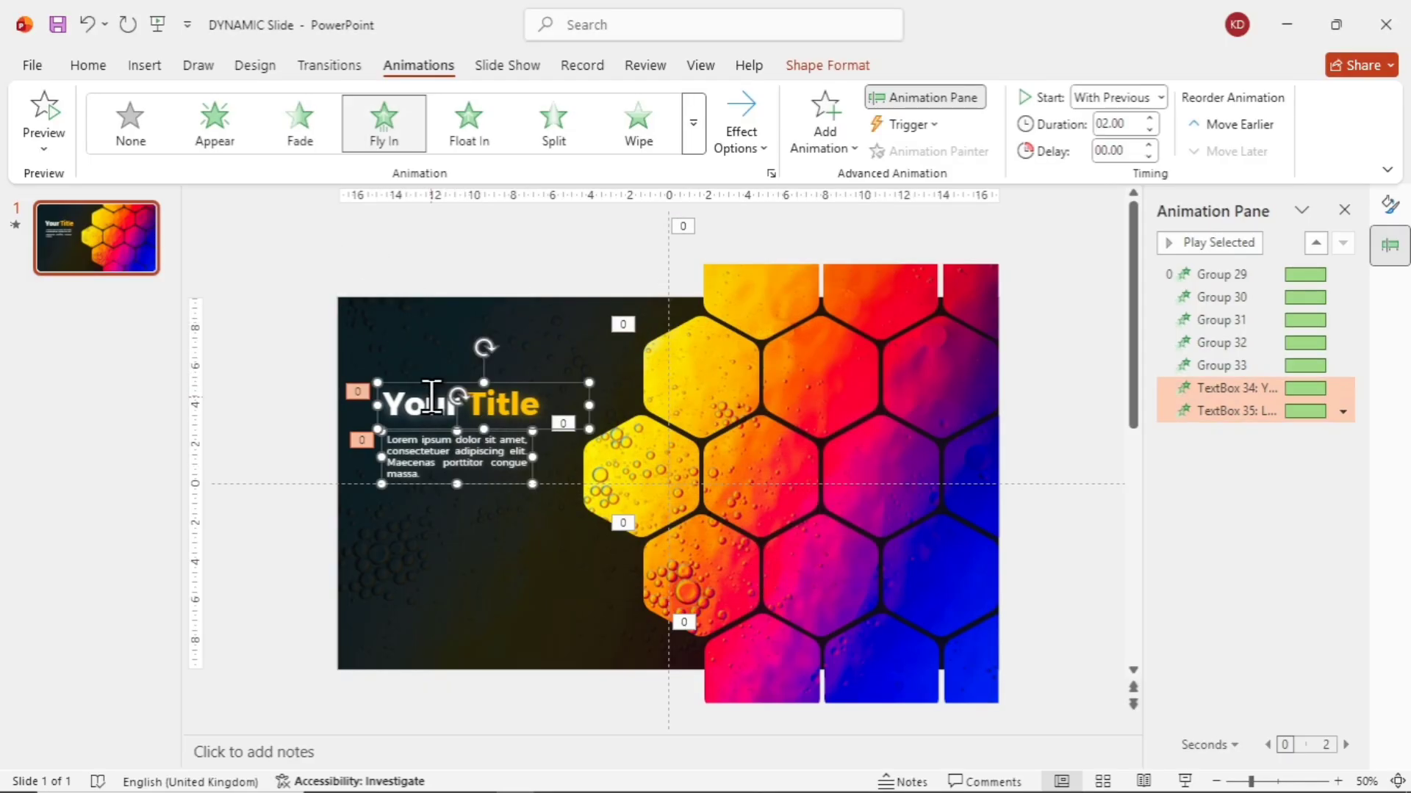
left_click_drag(430, 381, 430, 411)
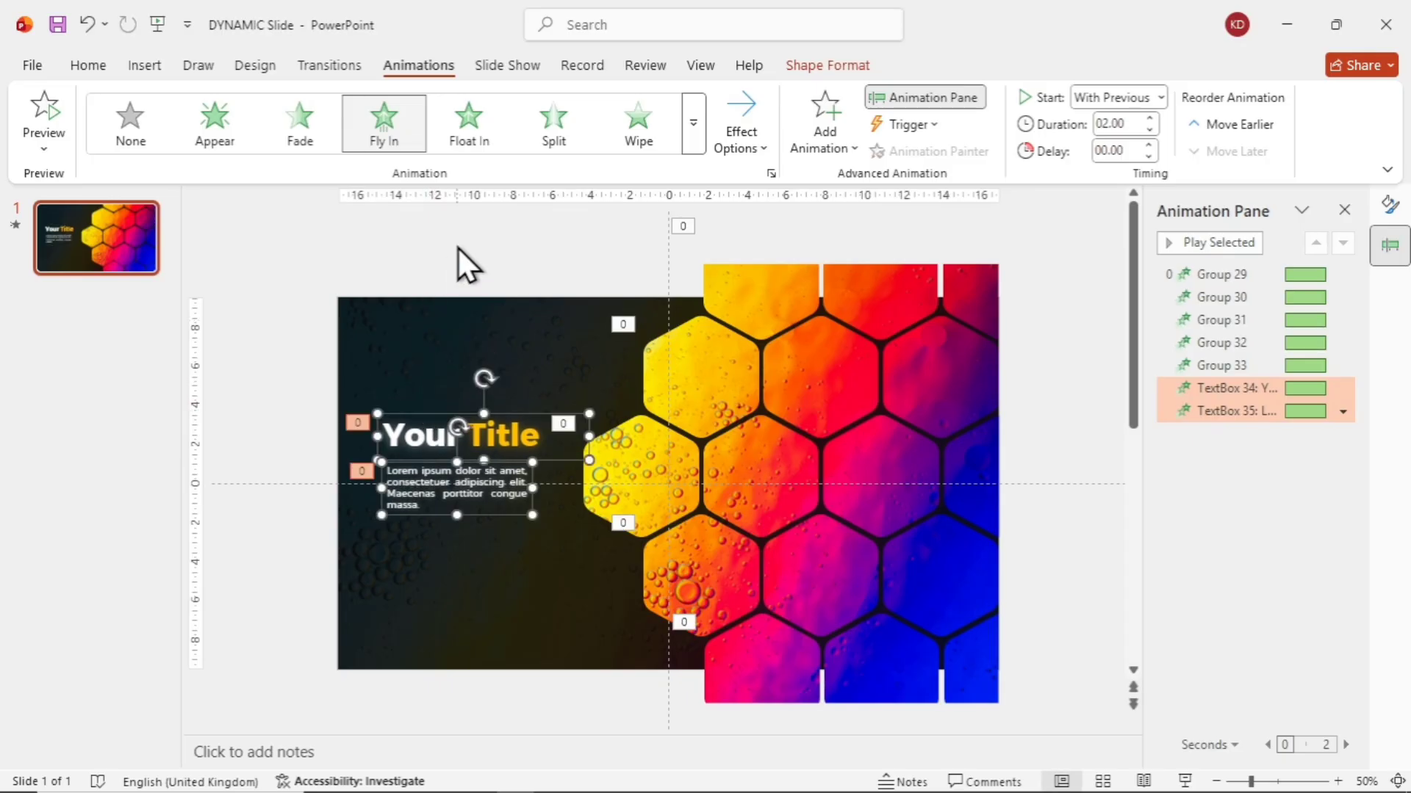
left_click(466, 265)
- Duplicate the honeycomb slide and close the Animation Pane and the background formatting pane
right_click(99, 254)
left_click(163, 453)
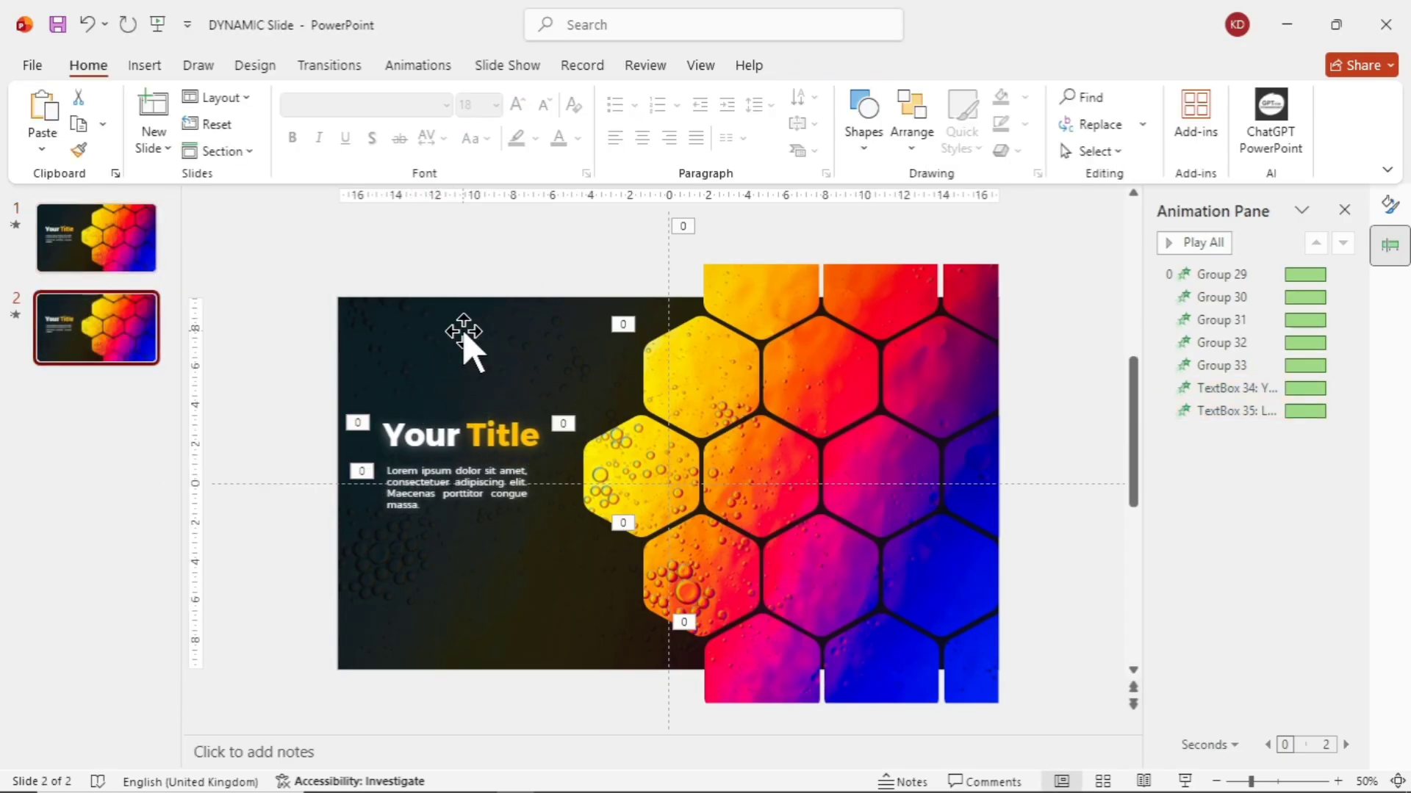
left_click(1344, 211)
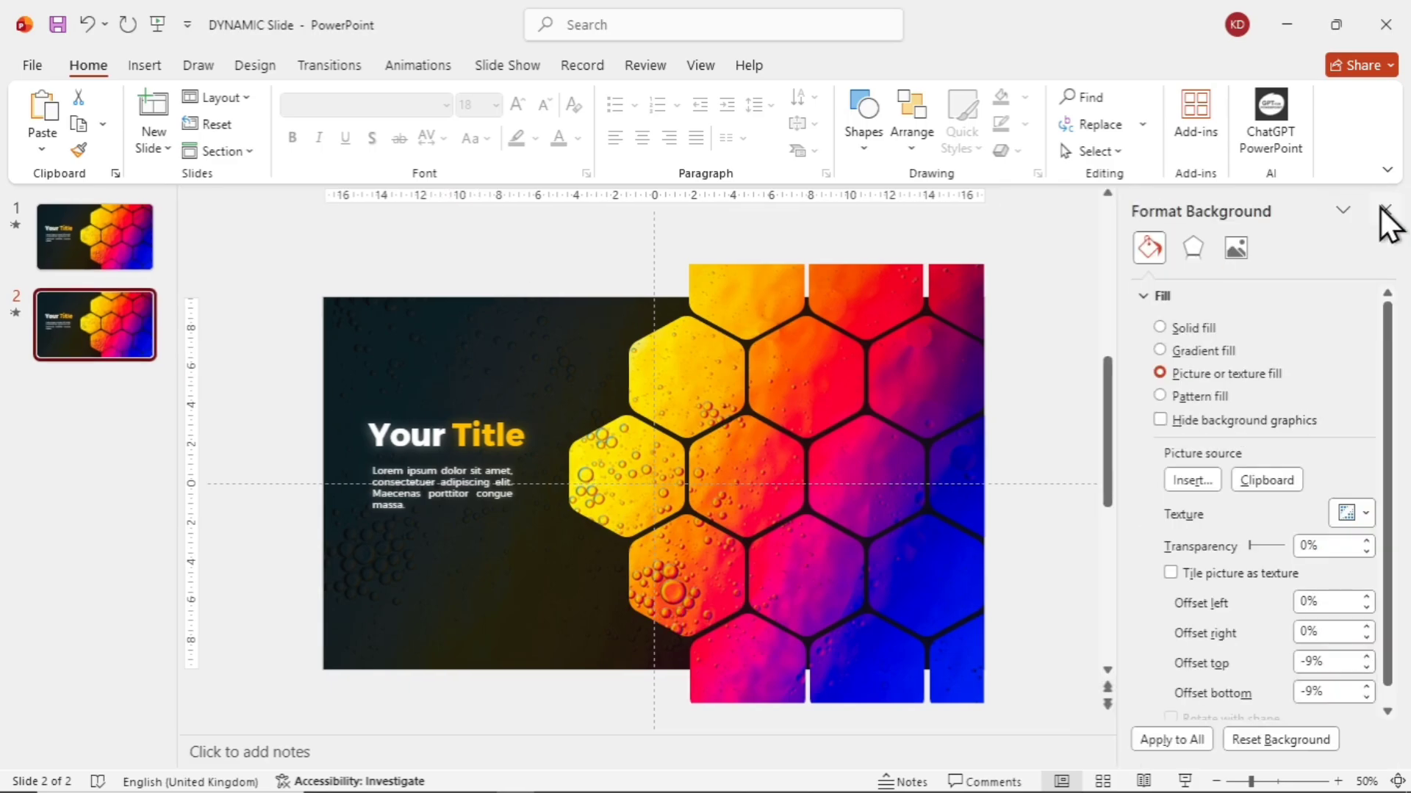
left_click(1379, 211)
- Replace the duplicated slide's background picture with image 4 from the Backgrounds Powerskills folder
right_click(1227, 249)
left_click(1086, 515)
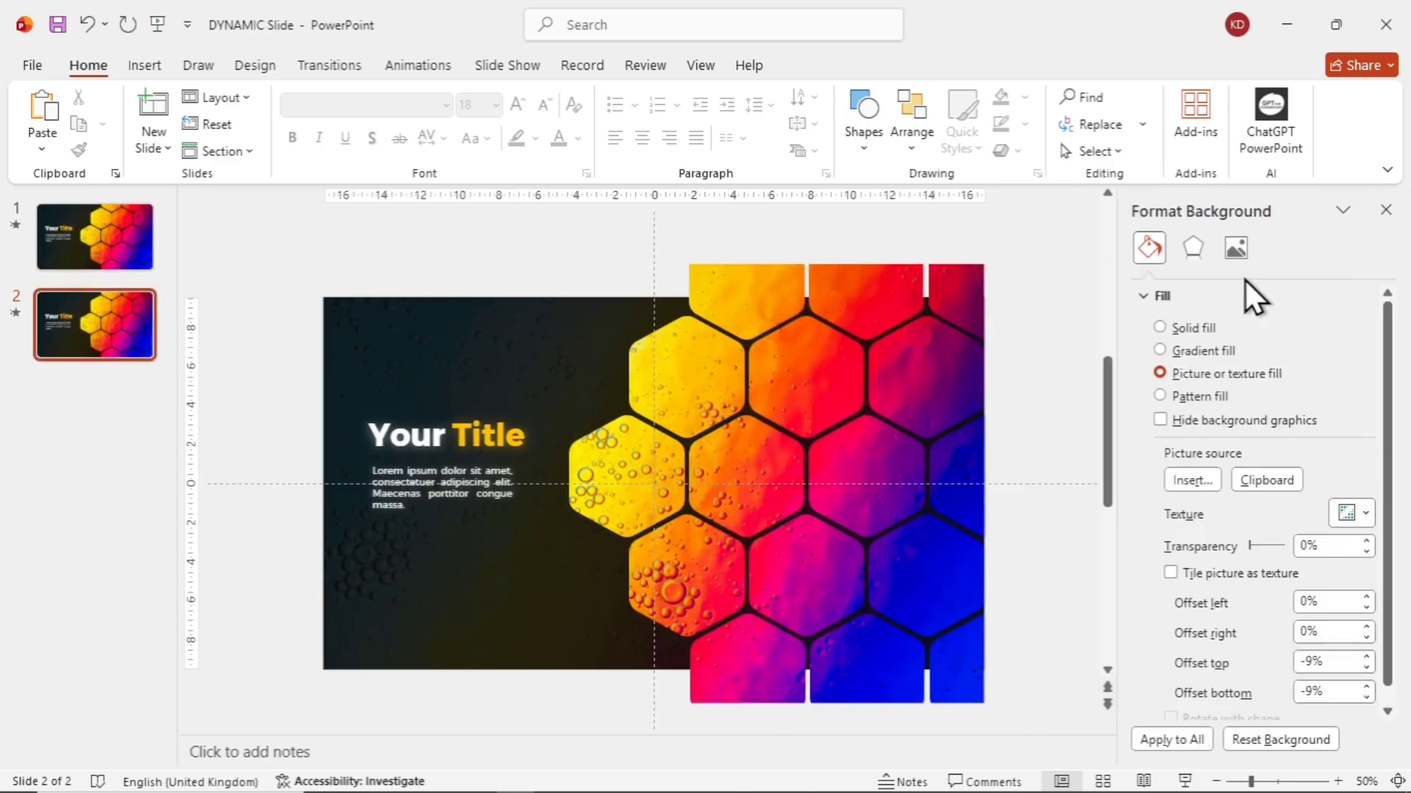
left_click(1188, 480)
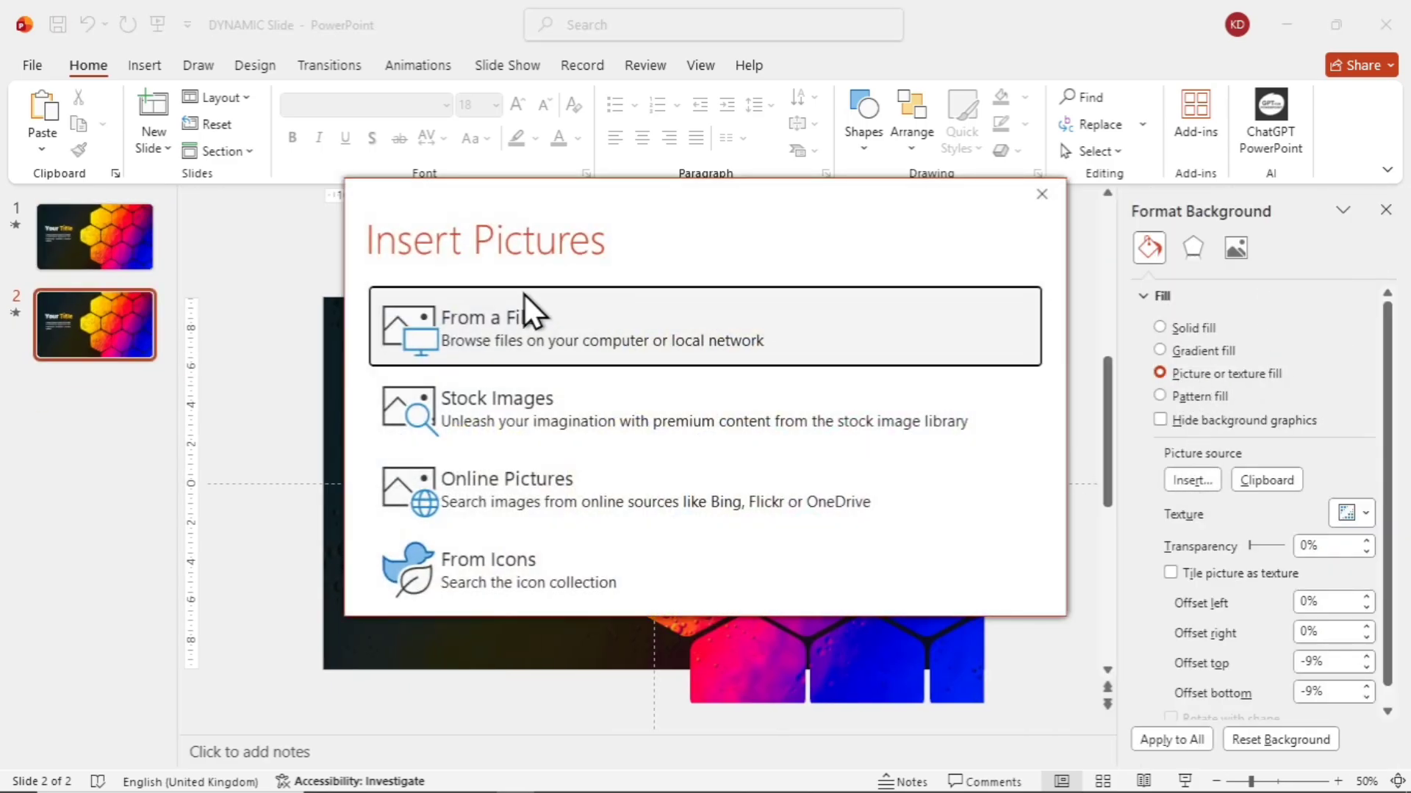
left_click(498, 324)
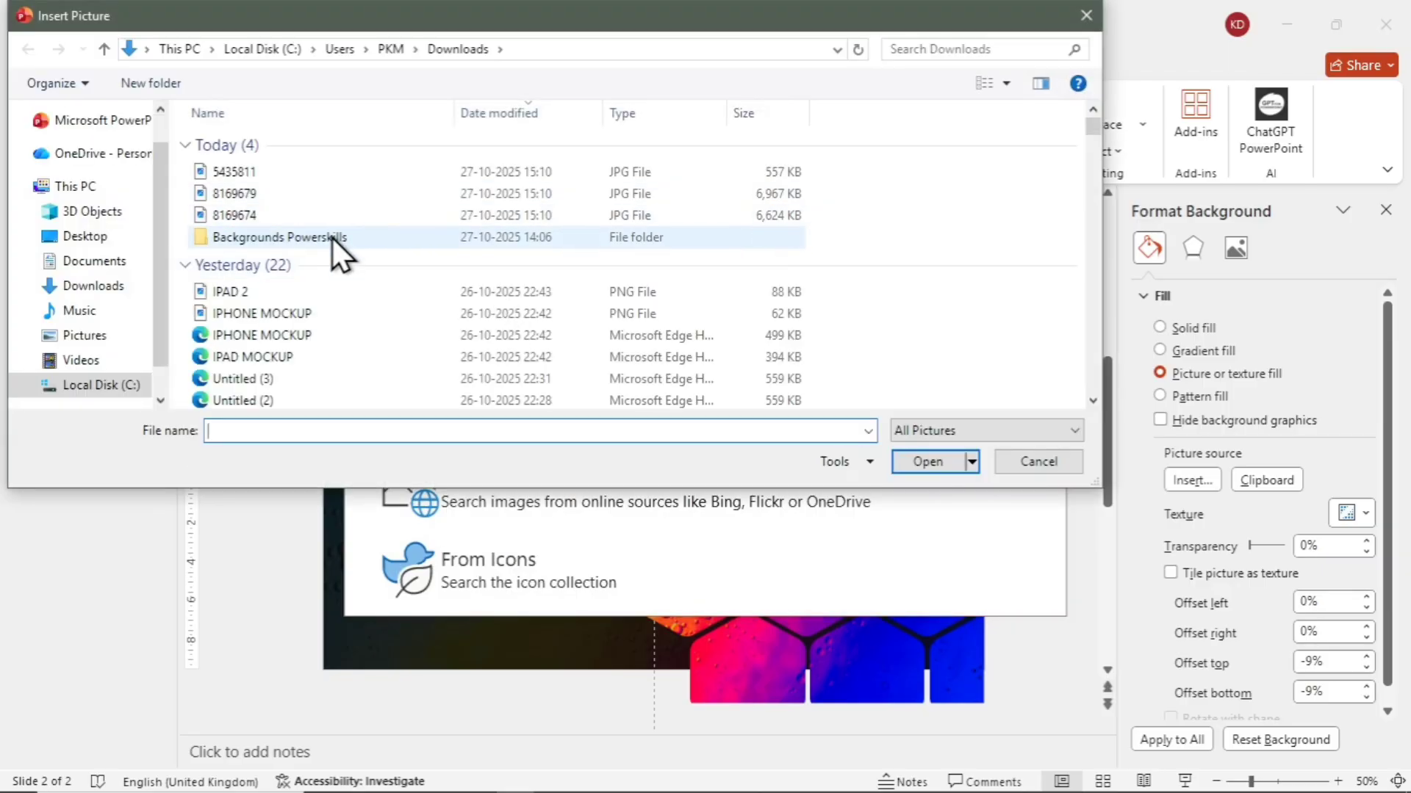
double_click(332, 237)
left_click(691, 176)
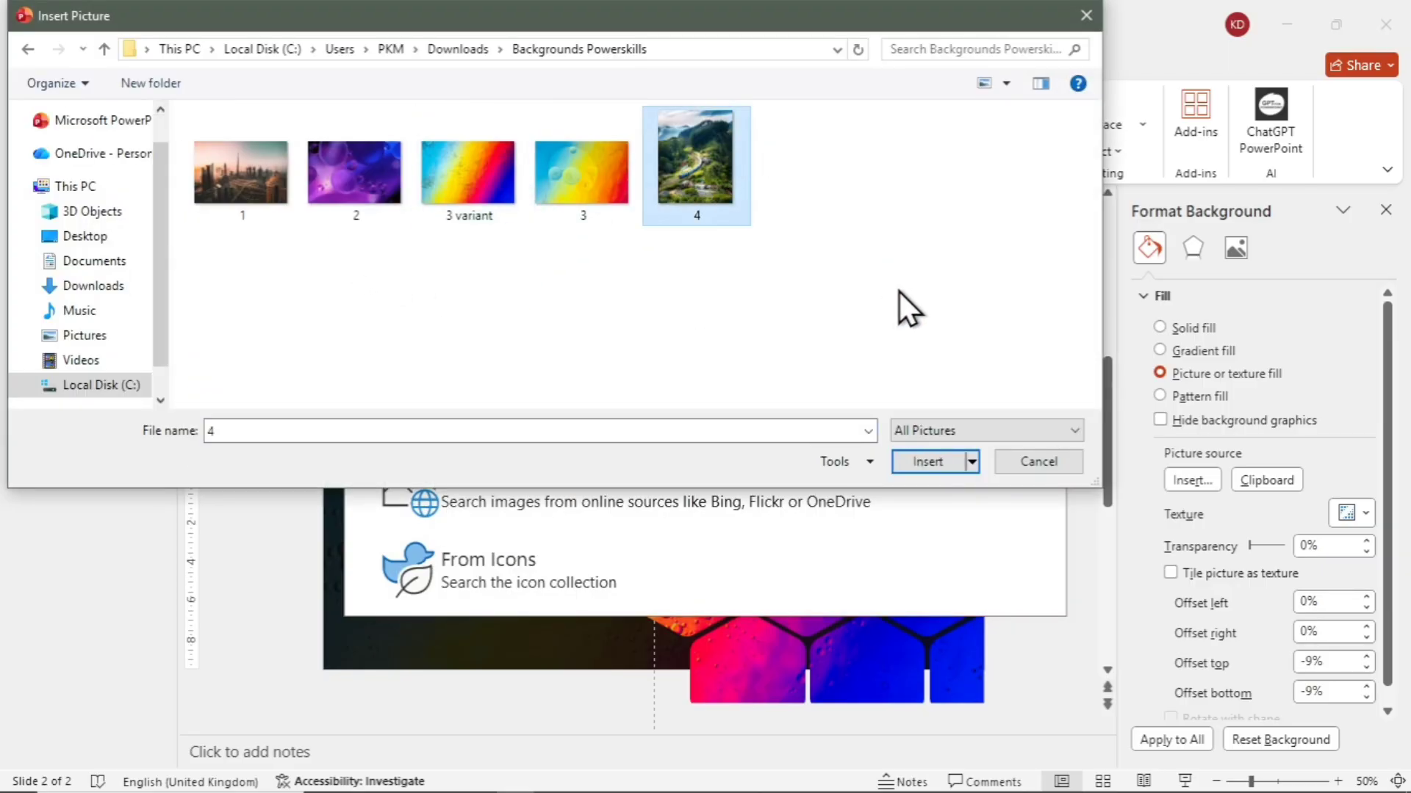
left_click(925, 461)
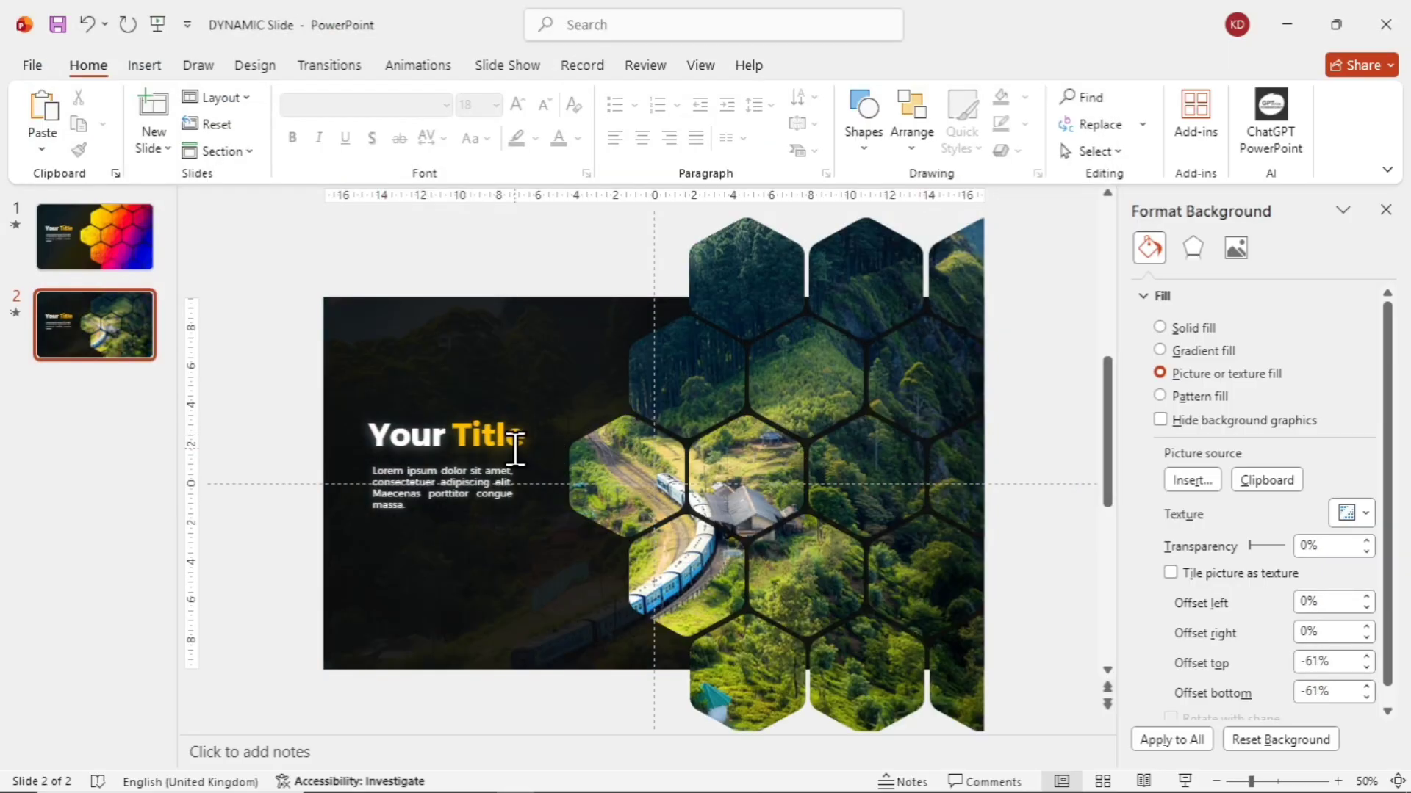
- Select the word "Title" in the second slide's heading
double_click(467, 435)
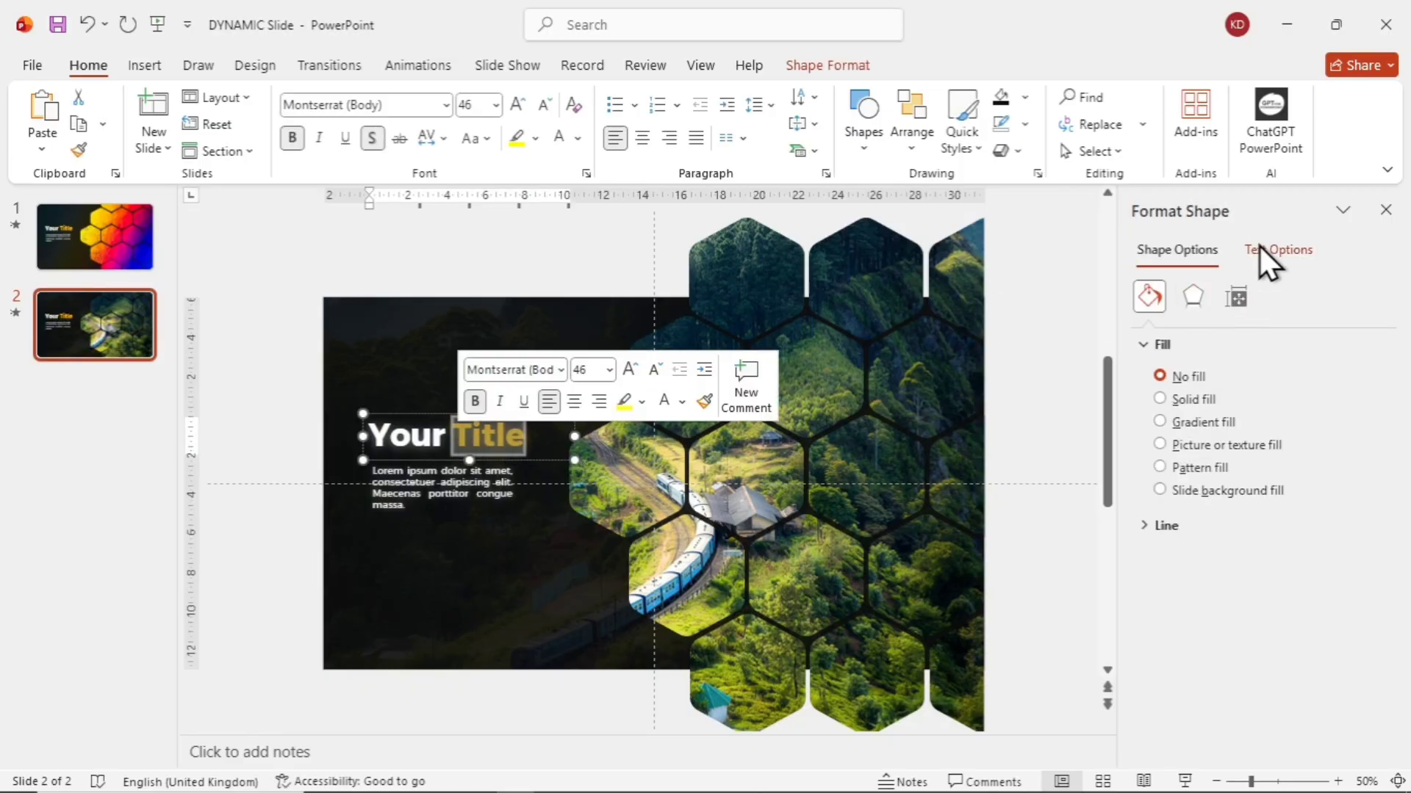